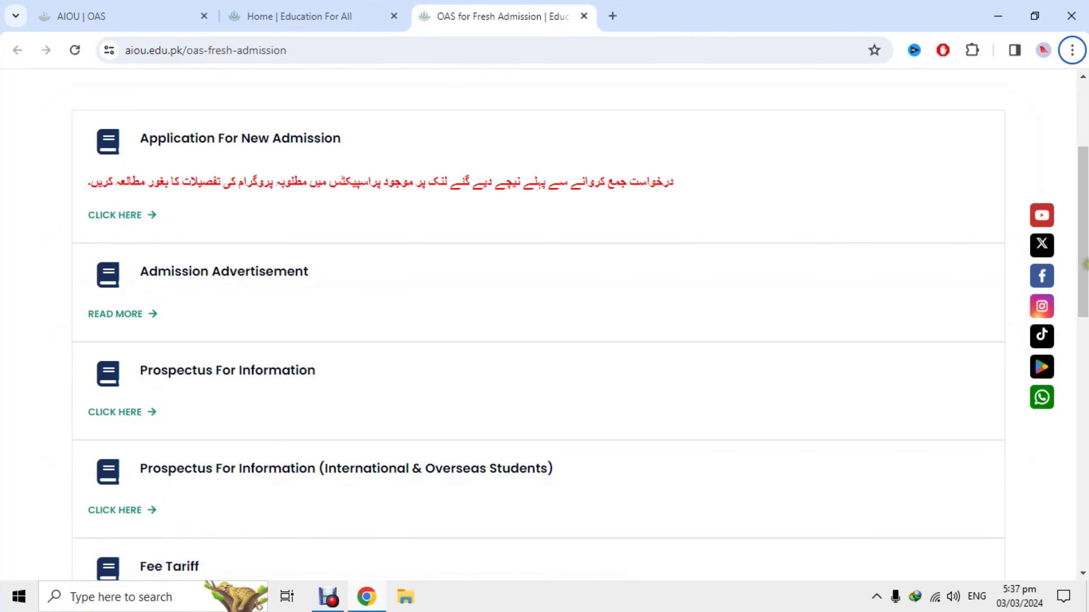
Open the Application For New Admission link in a new tab and go to its account creation form.
left_click_drag(1085, 252, 1086, 222)
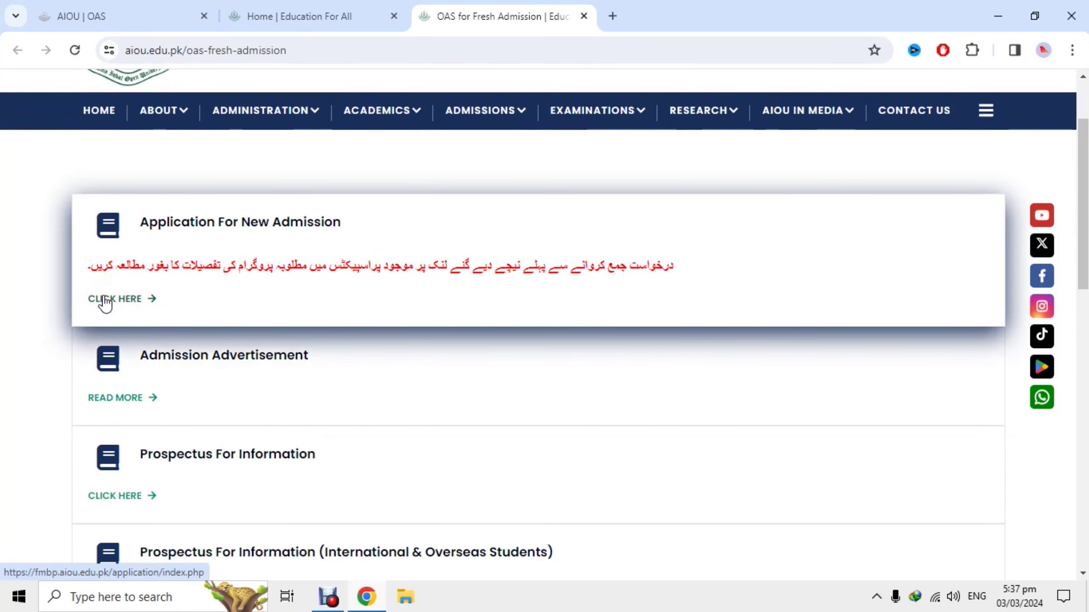
right_click(105, 302)
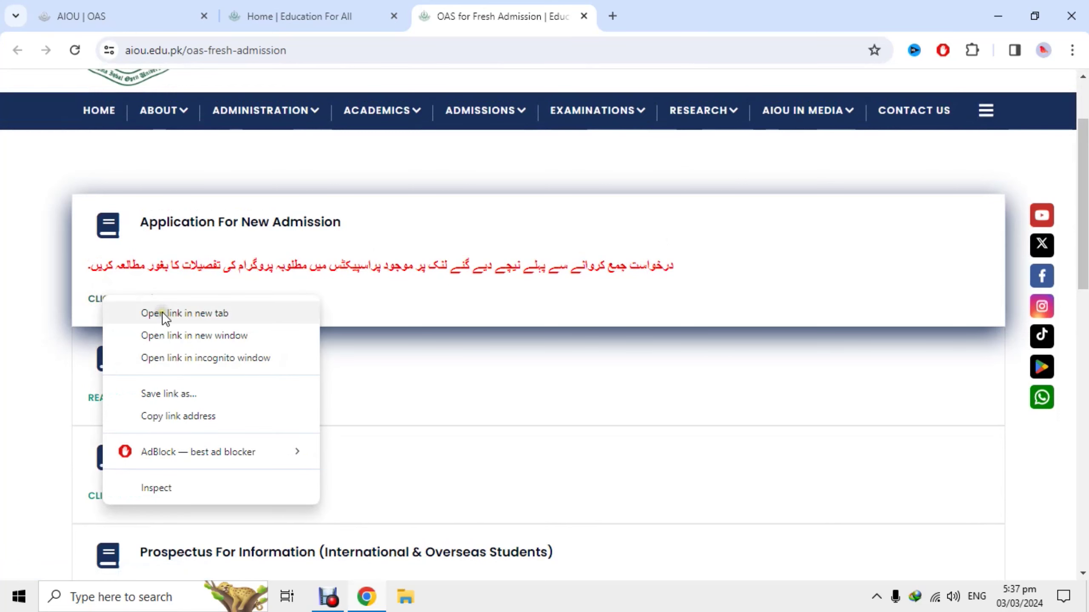
left_click(164, 316)
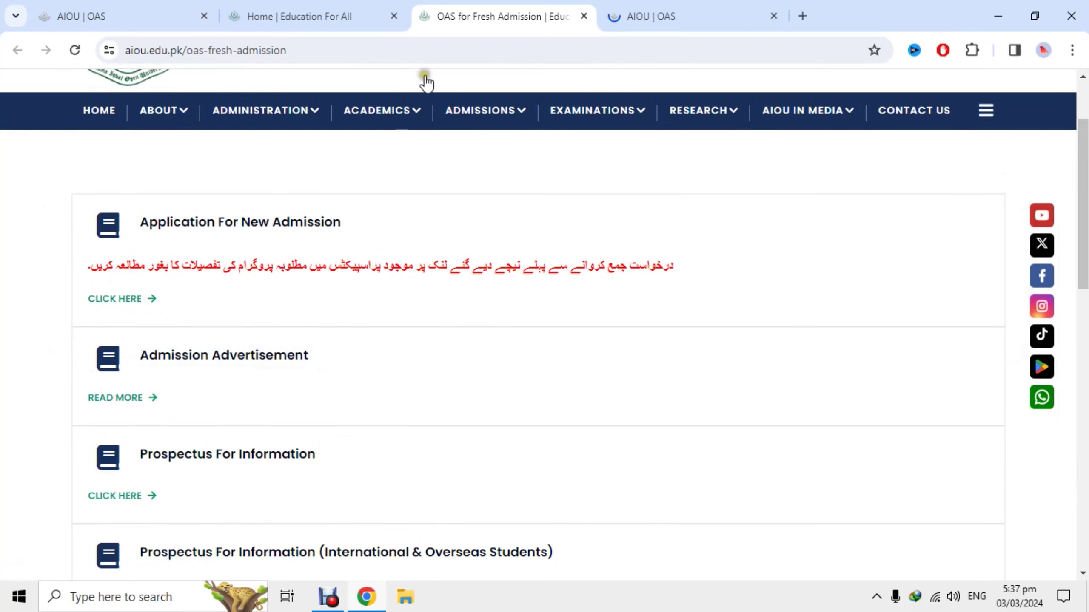
left_click(642, 2)
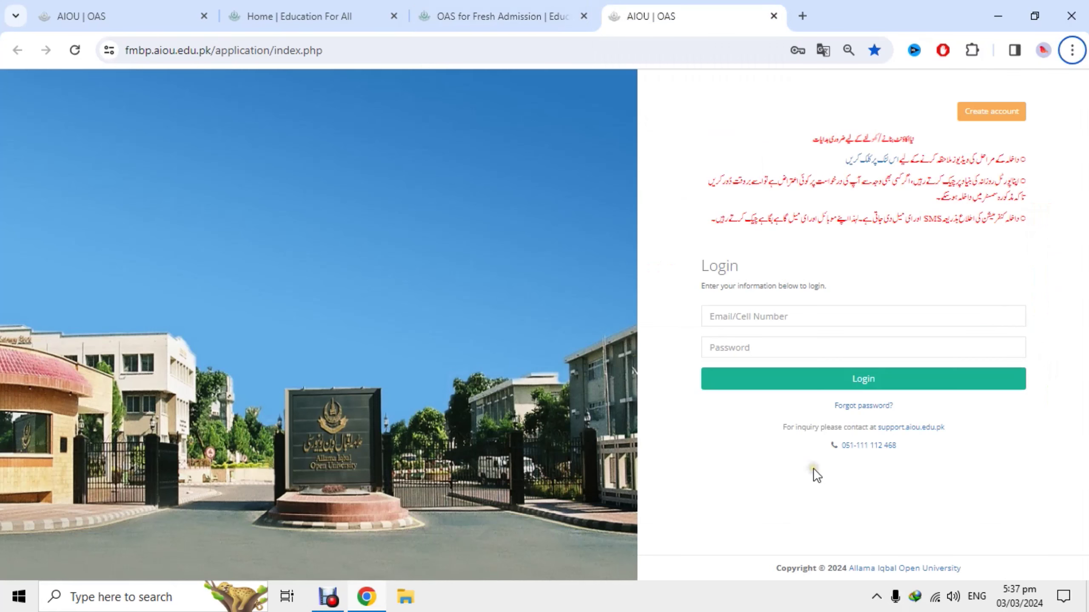
left_click(968, 115)
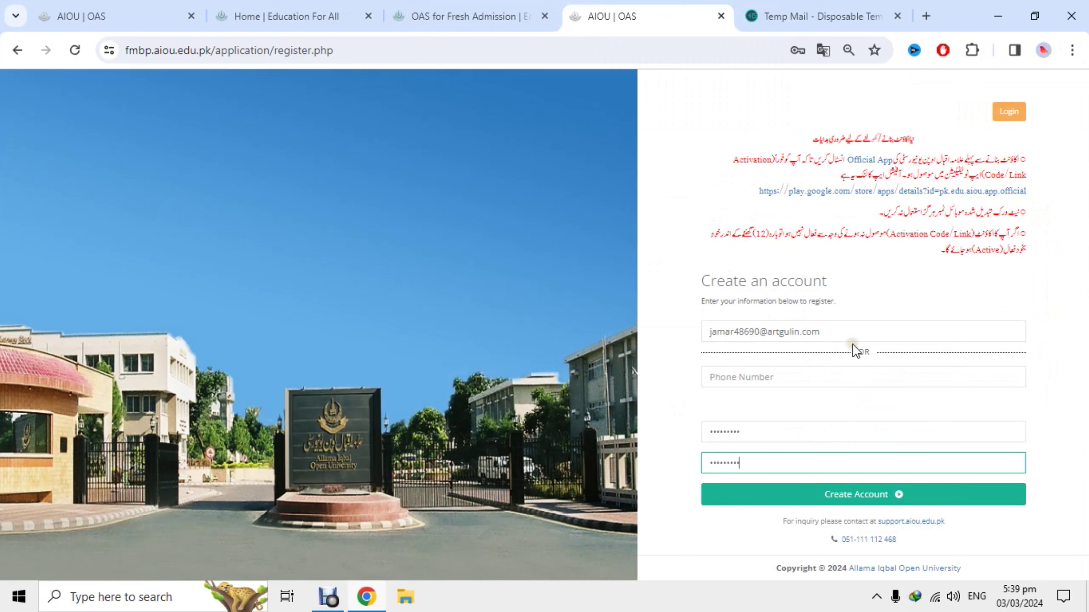
Submit the completed account registration form, leaving the phone number blank.
mouse_move(858, 352)
left_mouse_down()
mouse_move(882, 377)
mouse_move(869, 353)
left_mouse_up()
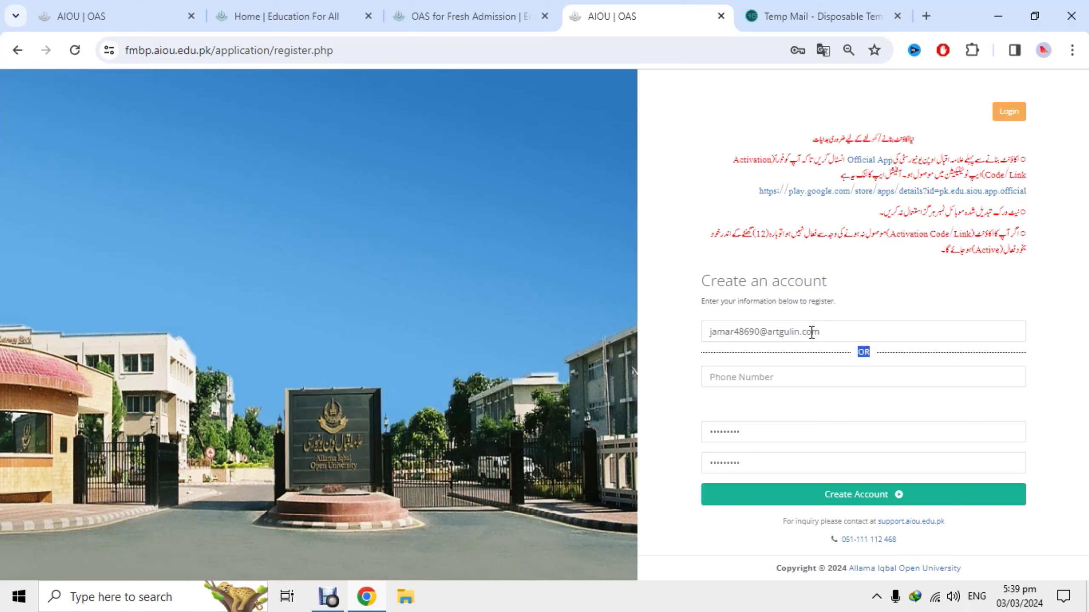
left_click(783, 378)
left_click(840, 483)
left_click(840, 493)
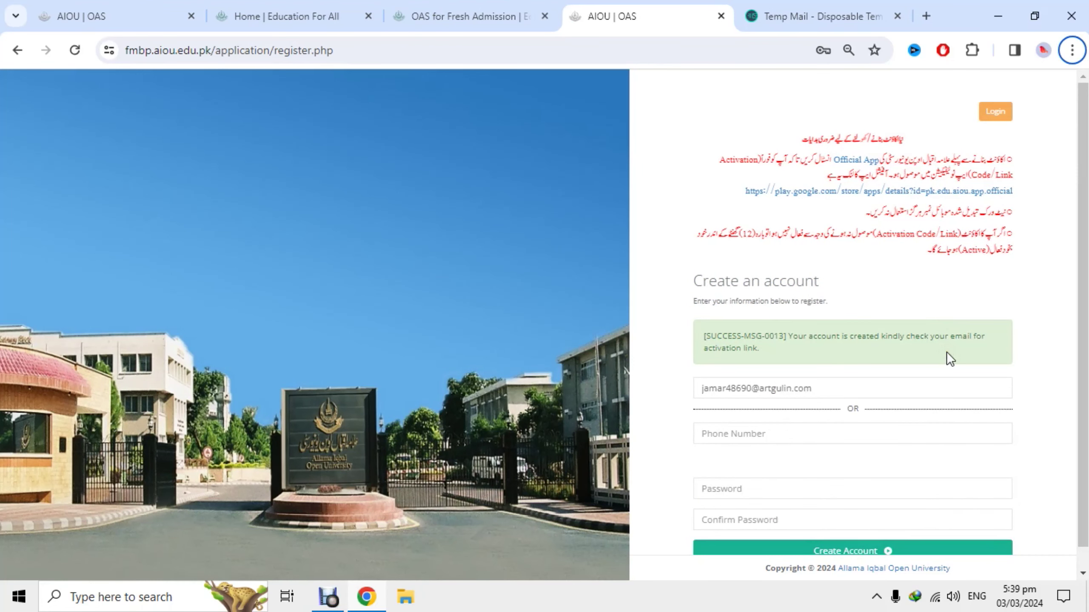
Switch to the Temp Mail inbox and open the "AIOU - Online account created" message.
left_click(810, 5)
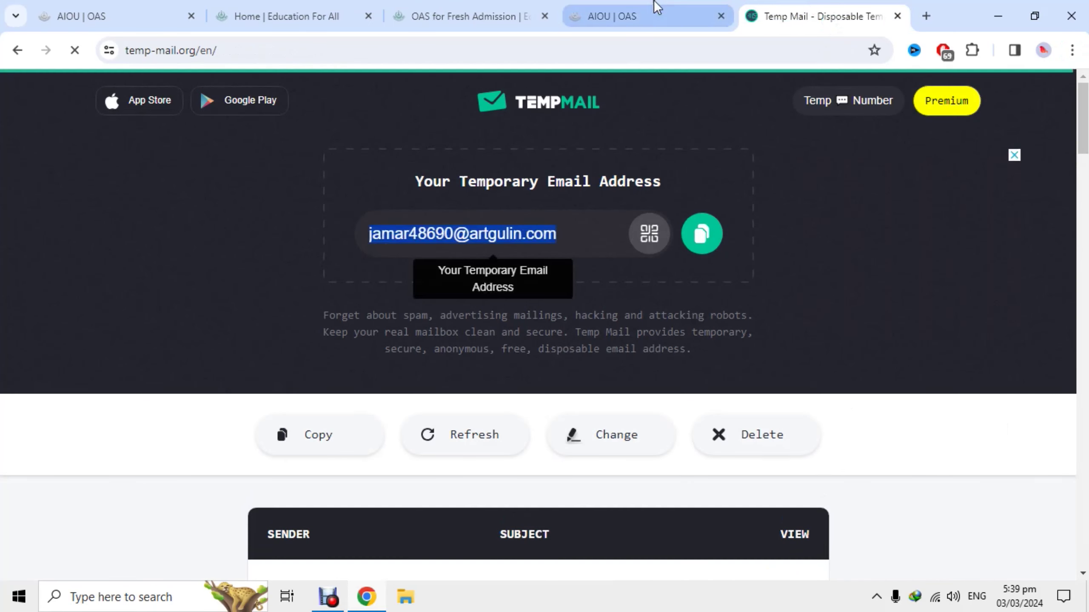
left_click(654, 6)
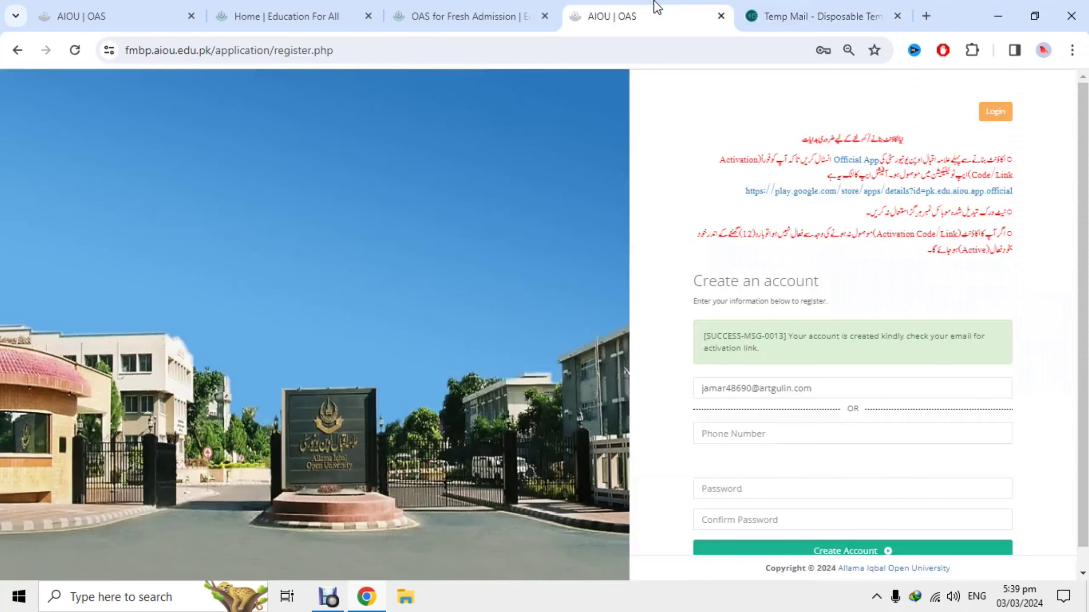
left_click(856, 6)
scroll(545, 322, "down", 10)
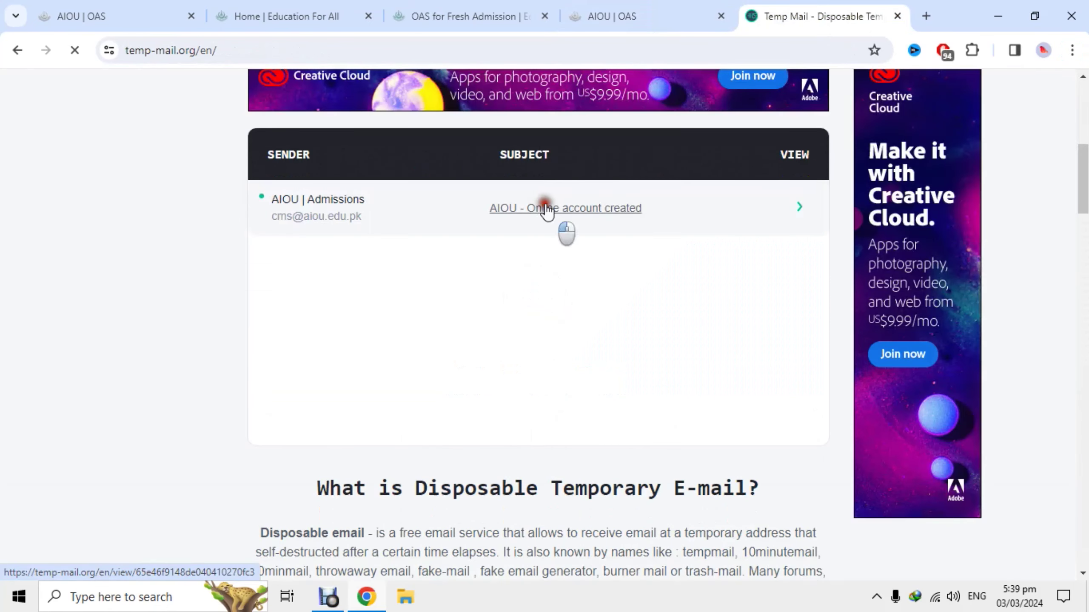
left_click(546, 208)
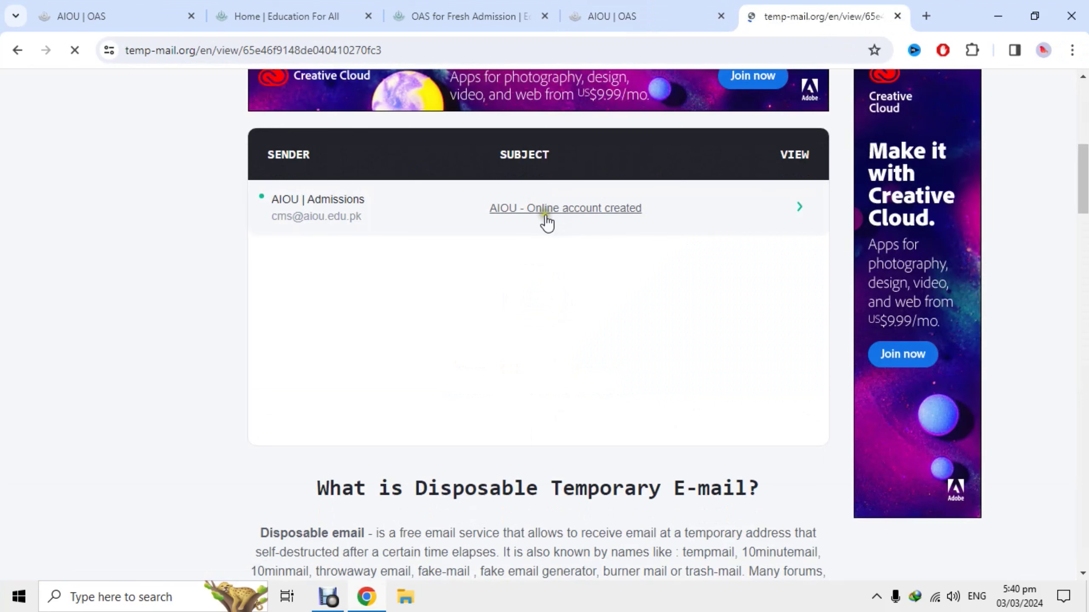
left_click(488, 270)
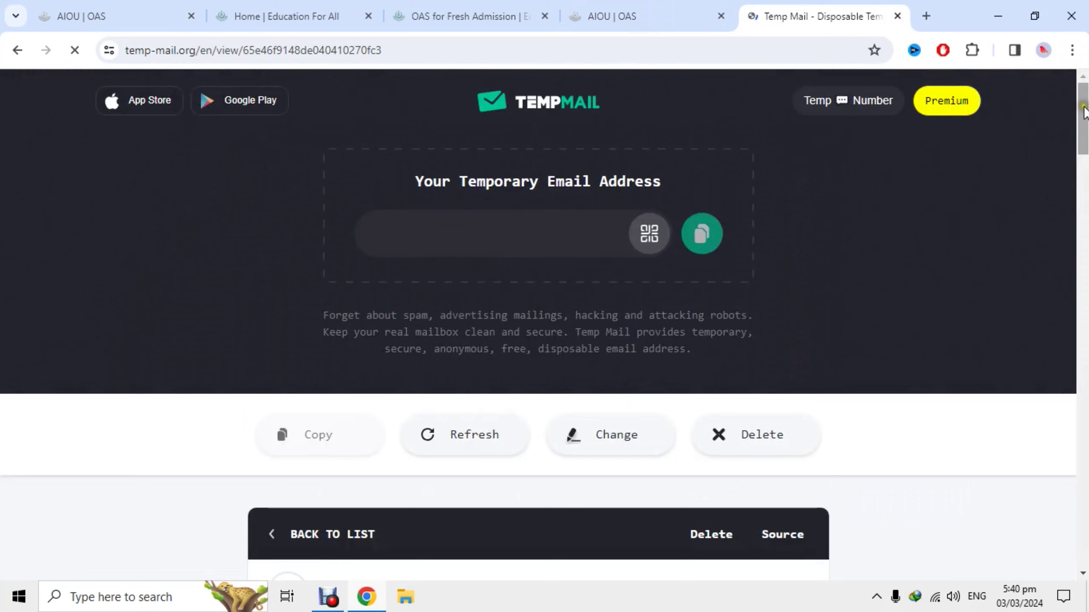
left_click_drag(1084, 112, 1084, 175)
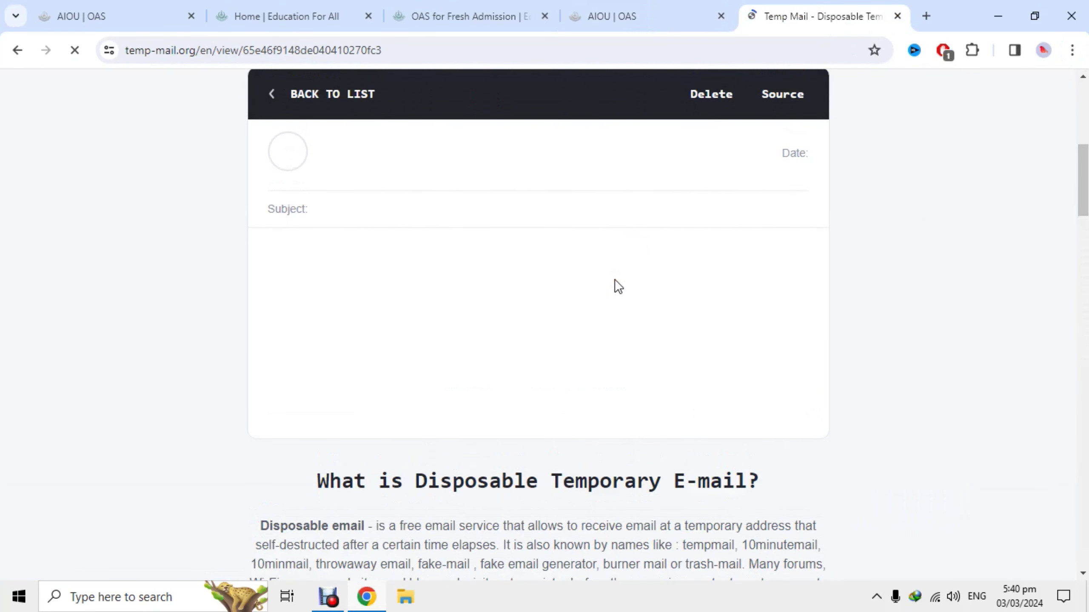
Activate the account by opening the activation link from the e-mail in a new tab.
left_click(334, 293)
right_click(419, 306)
left_click(463, 313)
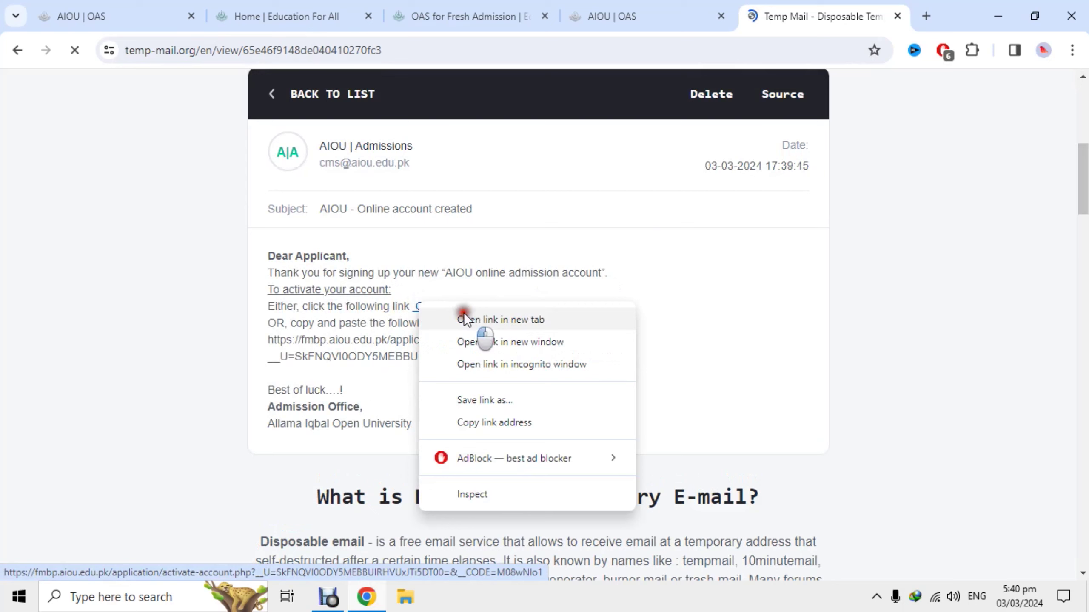
left_click(277, 341)
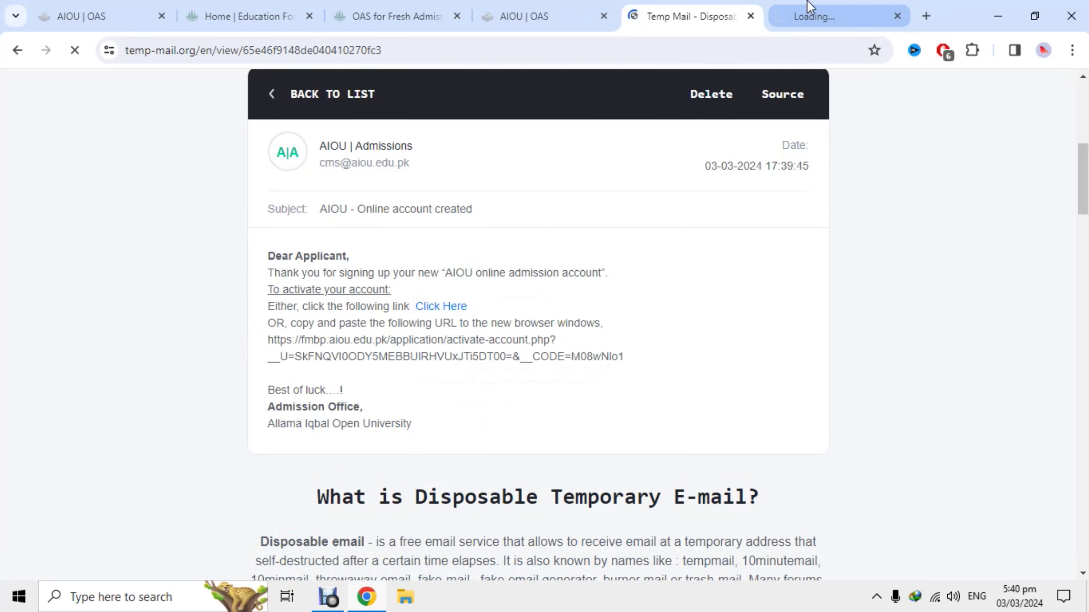
left_click(778, 10)
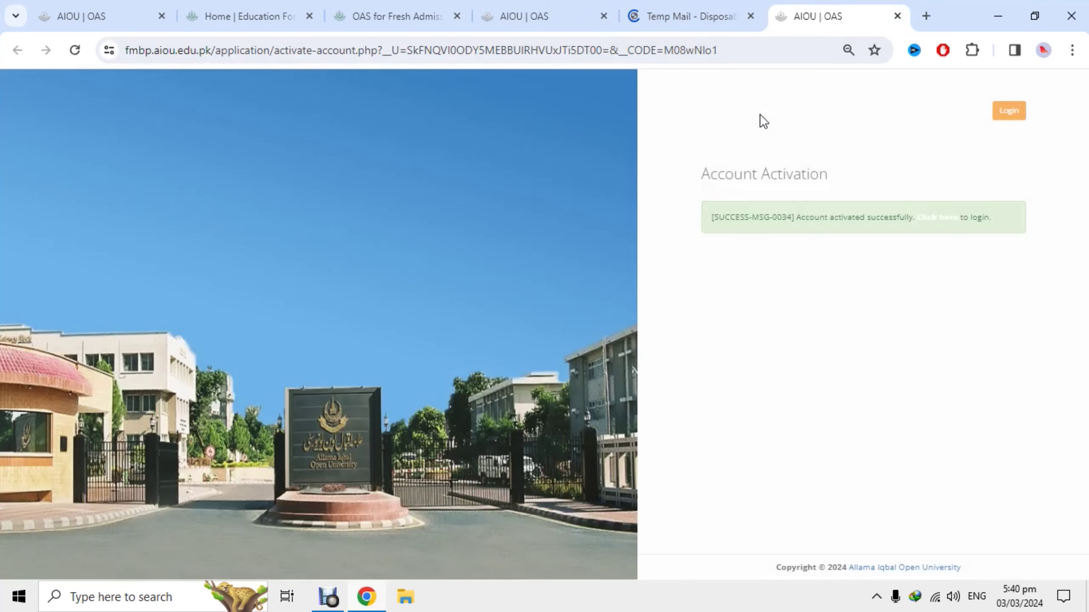
Go to the login page from the activation notice and log in with the account's e-mail and password.
left_click(941, 220)
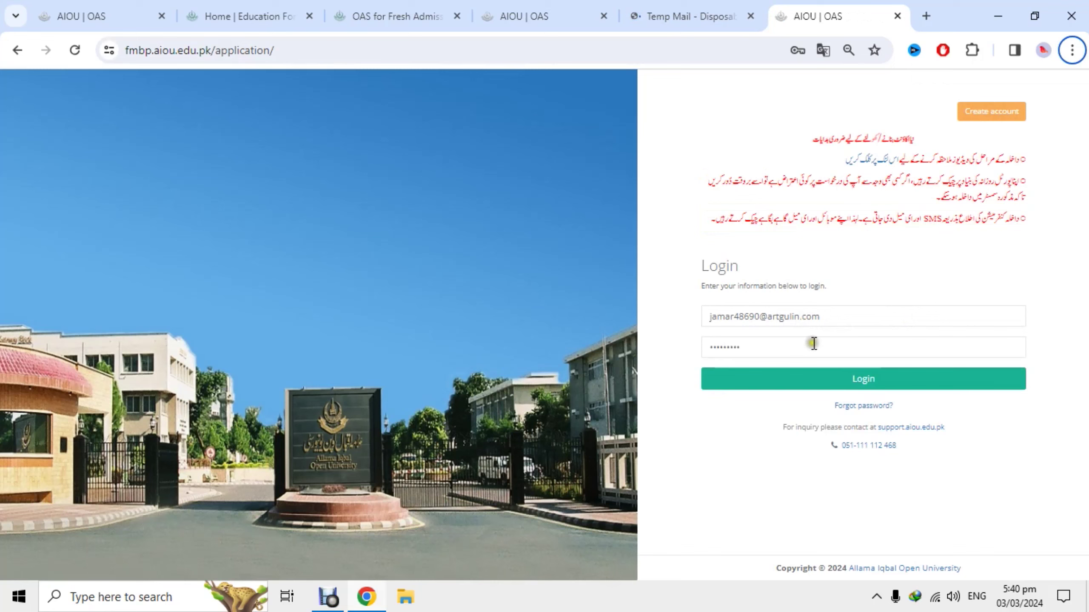
left_click(825, 389)
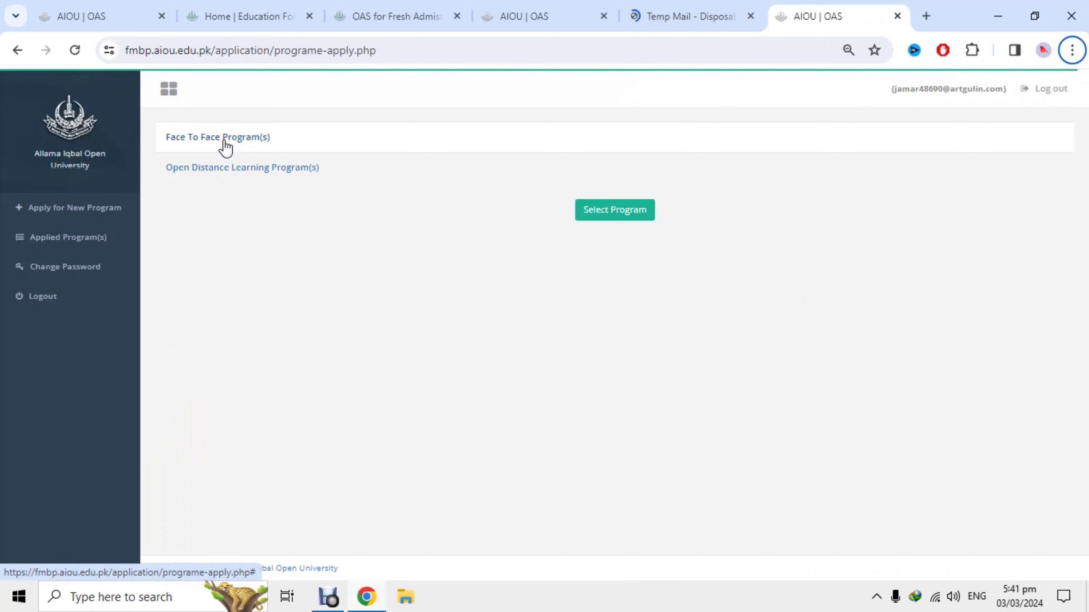
left_click(1072, 50)
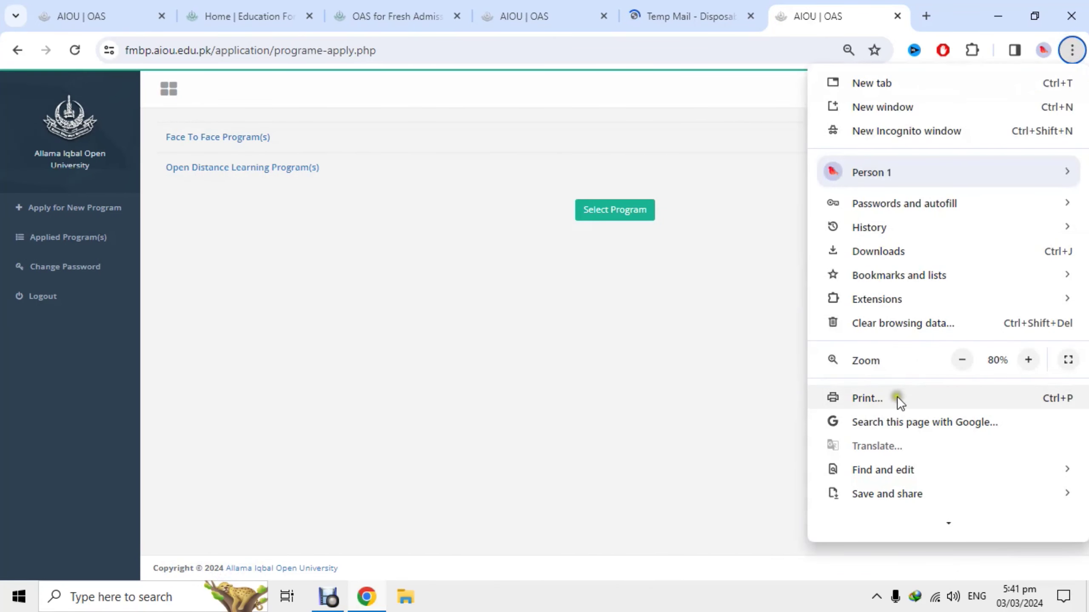
left_click(425, 339)
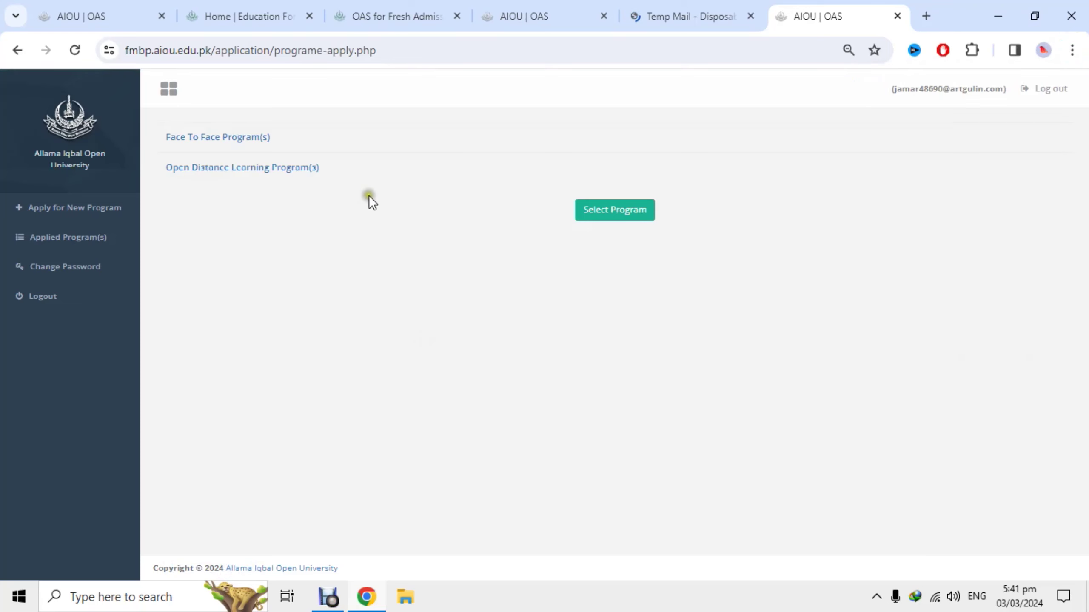
Expand the Face To Face and the Open Distance Learning program lists.
left_click(253, 140)
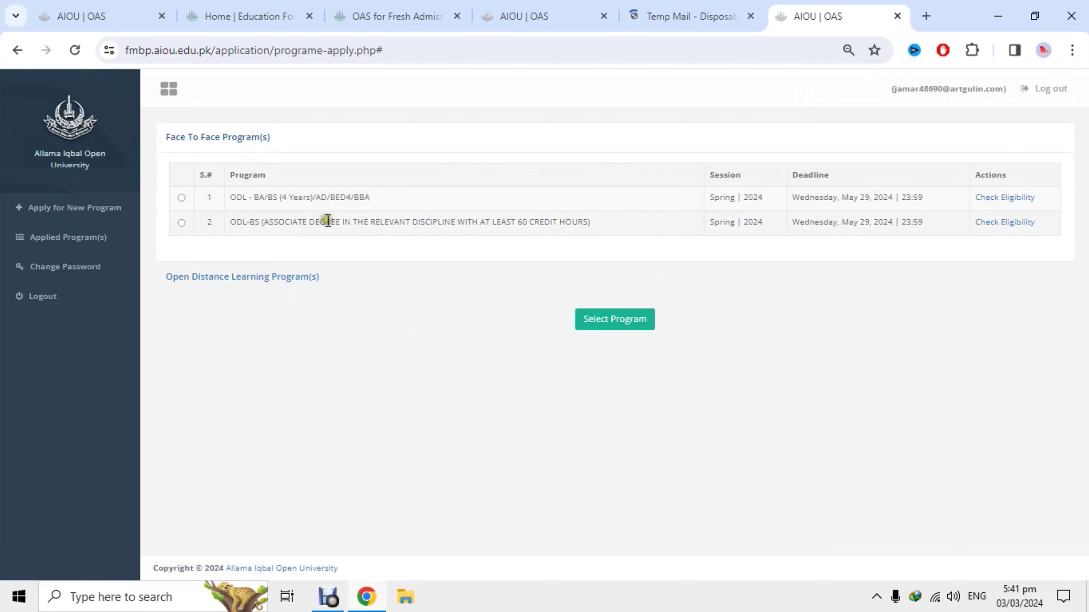
left_click(324, 276)
left_click(325, 278)
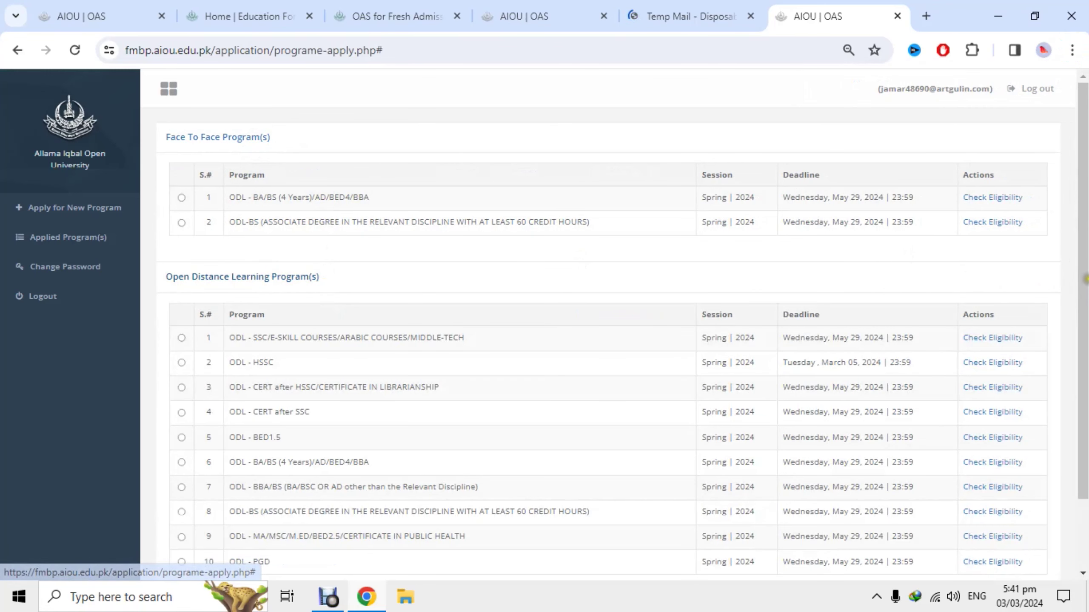
Examine the Open Distance Learning programs, including the SSC, HSSC, certificate and associate-degree BS entries.
left_click_drag(1084, 295, 1085, 366)
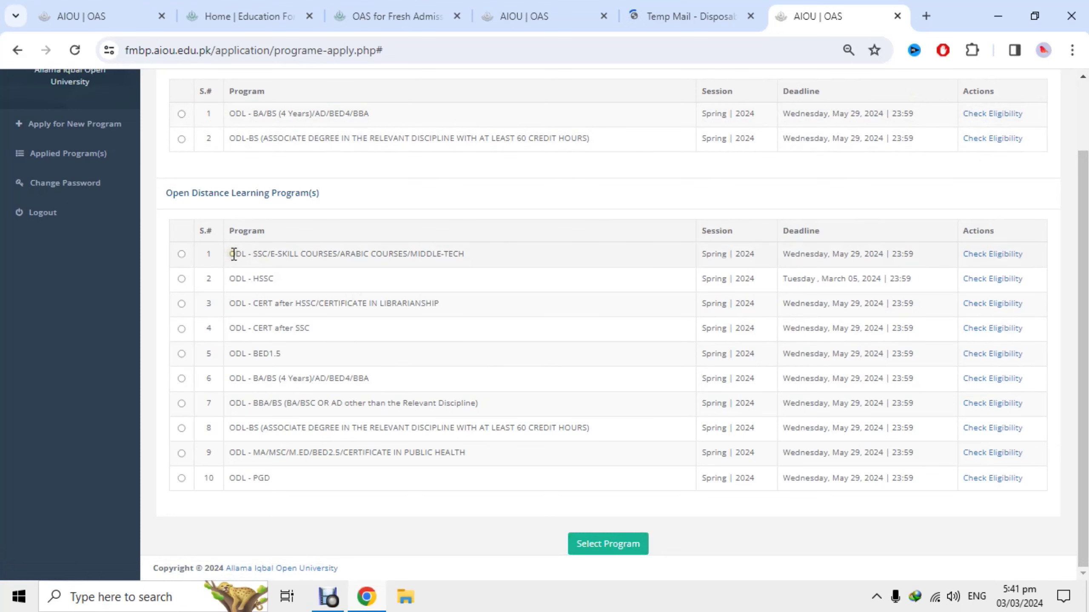
left_click_drag(233, 257, 456, 255)
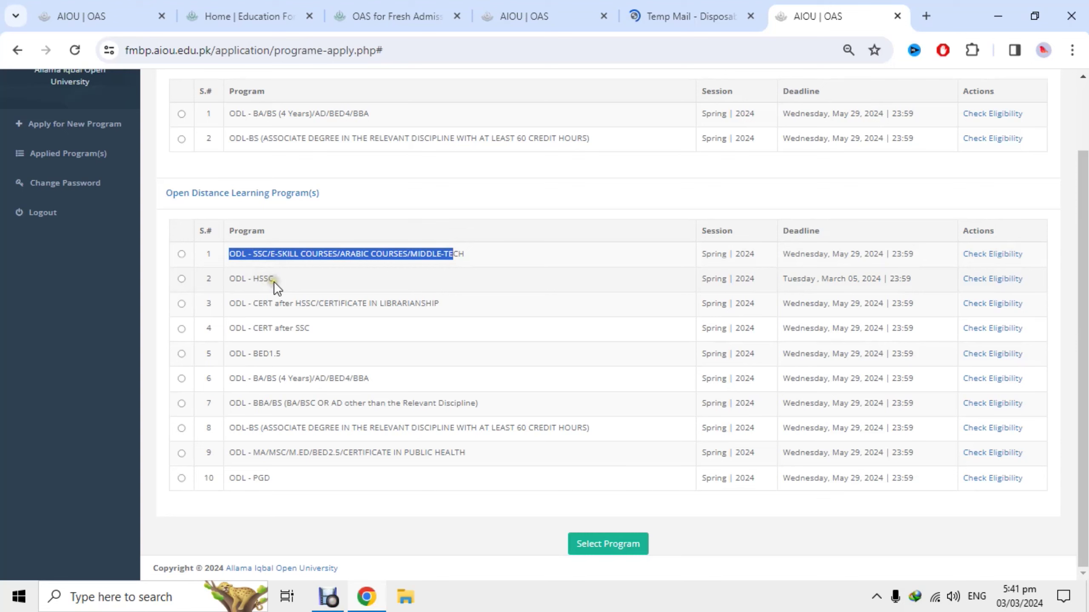
left_click_drag(273, 281, 252, 288)
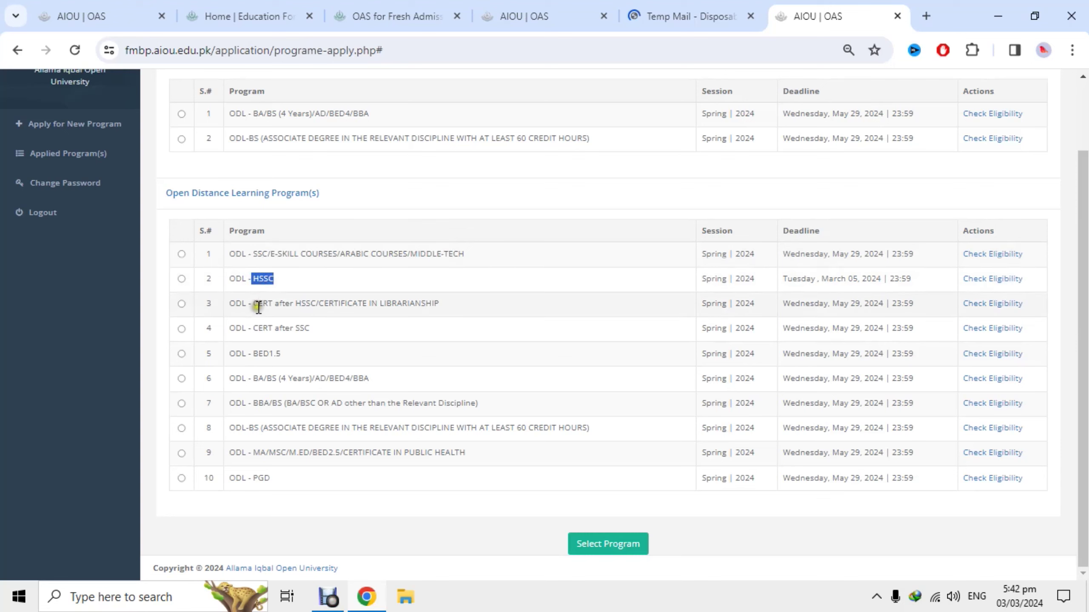
left_click_drag(253, 302, 311, 307)
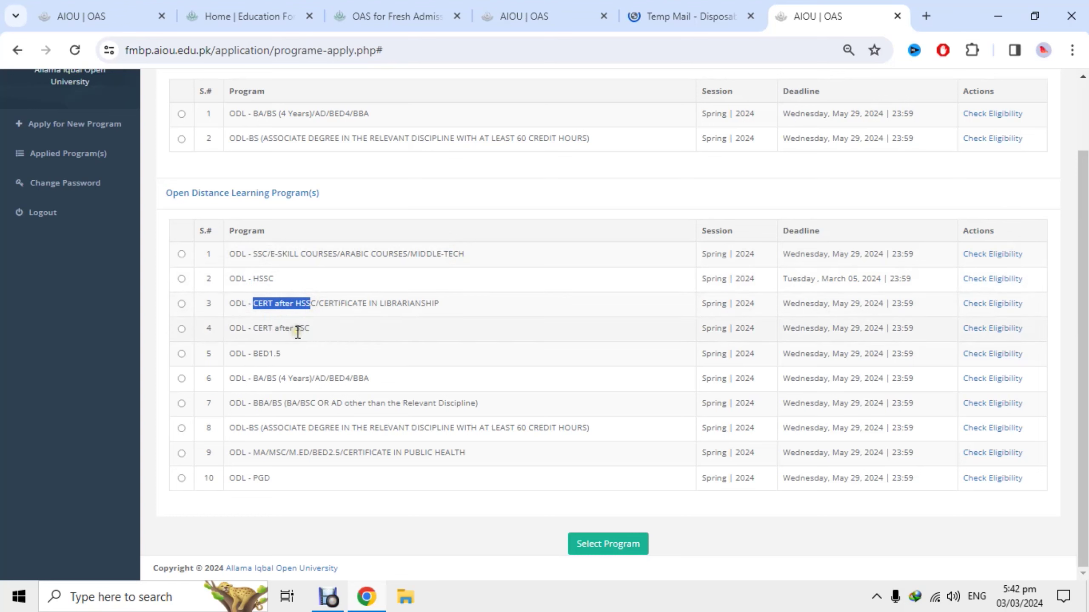
left_click(321, 327)
left_click_drag(321, 330, 266, 331)
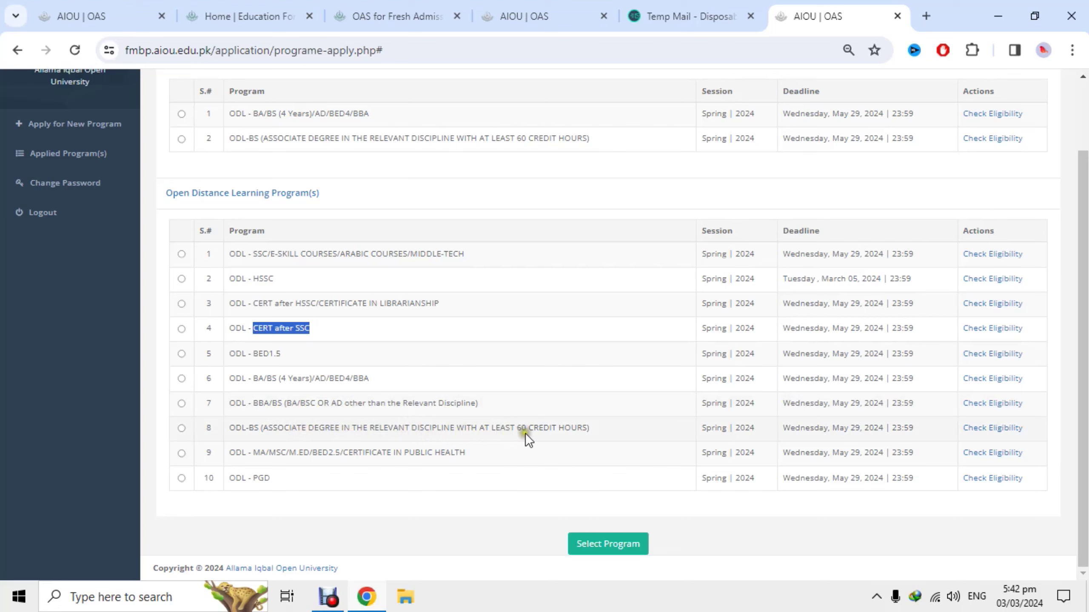
left_click(589, 430)
left_click_drag(589, 430, 249, 419)
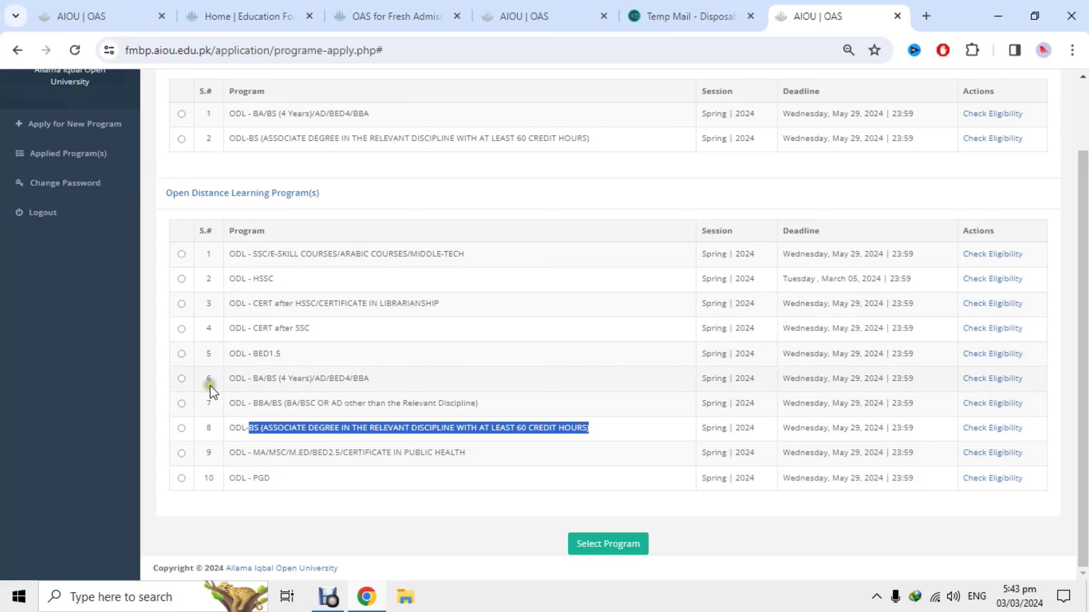
Apply for the Open Distance Learning program "ODL - BA/BS (4 Years)/AD/BED4/BBA" and open its application form.
left_click(181, 379)
left_click(618, 550)
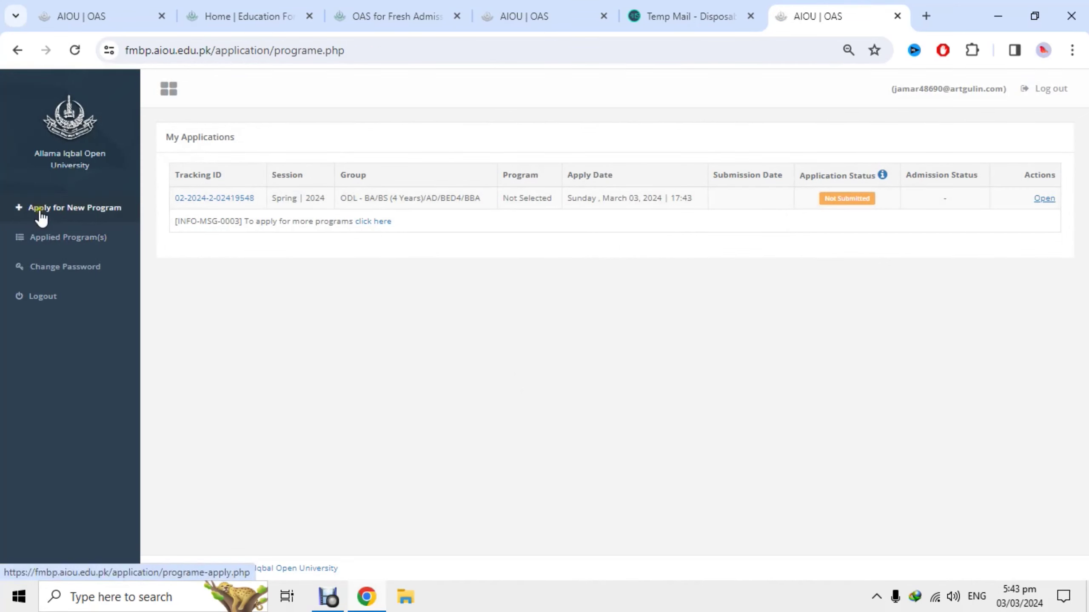
left_click(1044, 200)
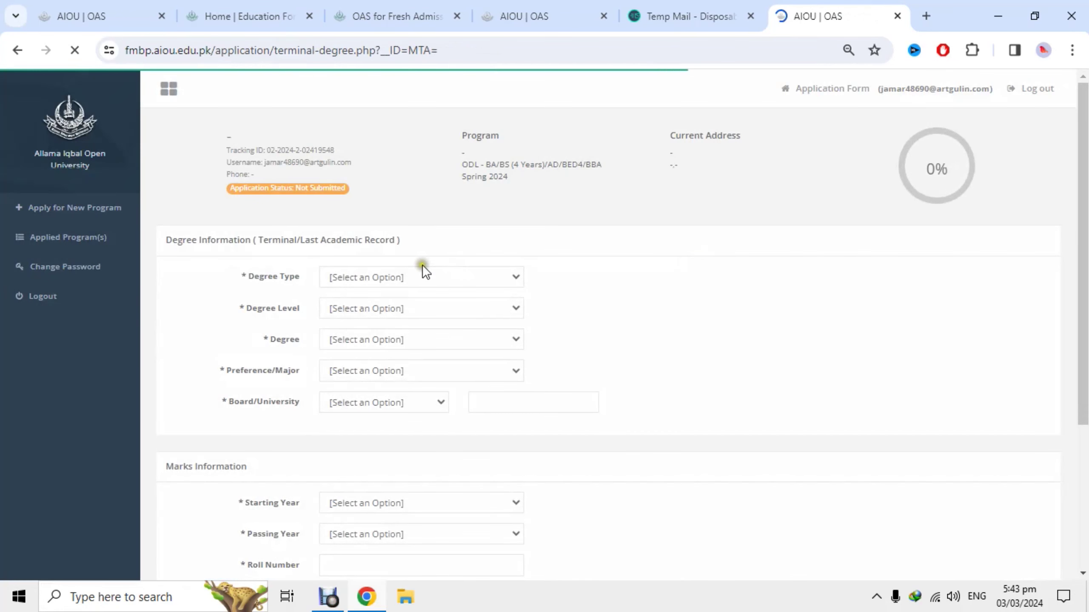
Set the last academic record's degree type to Degree, its level to 12 Years and the degree to F.A.
mouse_move(1085, 181)
left_mouse_down()
mouse_move(1086, 293)
mouse_move(1083, 177)
left_mouse_up()
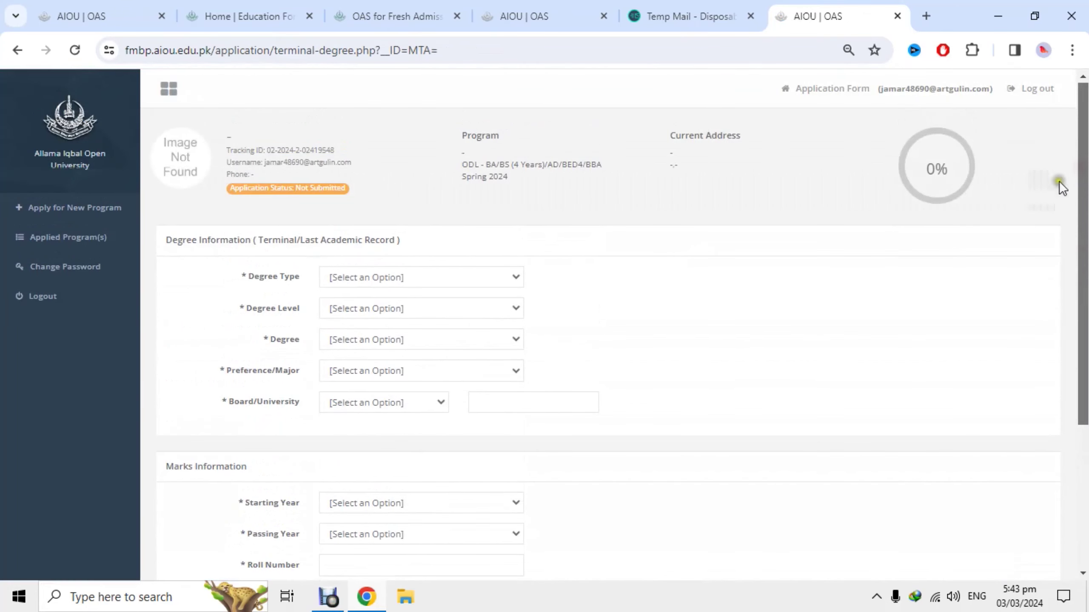
left_click_drag(259, 238, 394, 235)
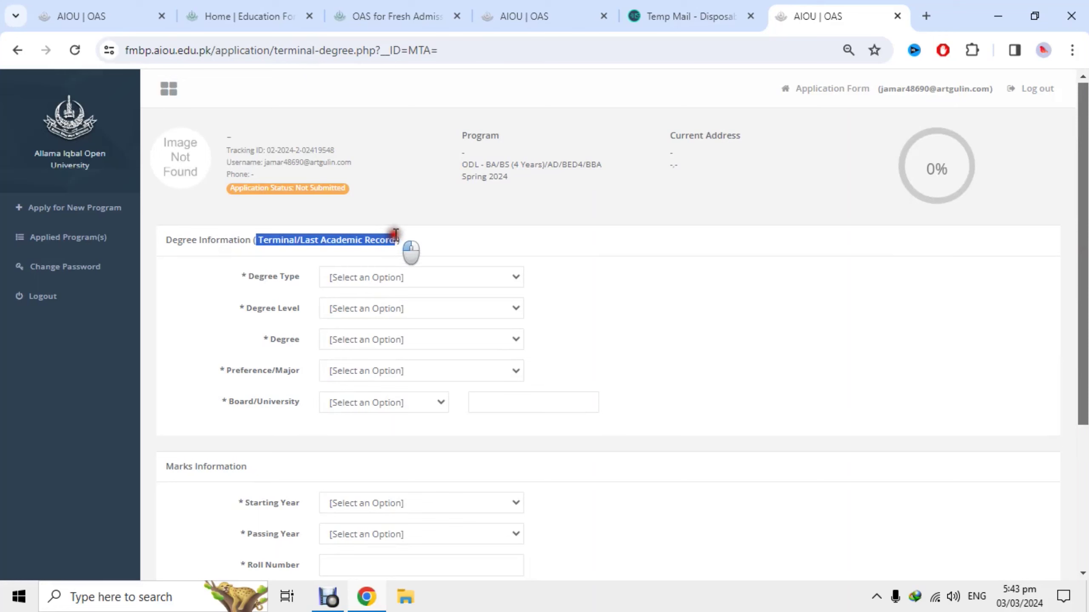
left_click(427, 276)
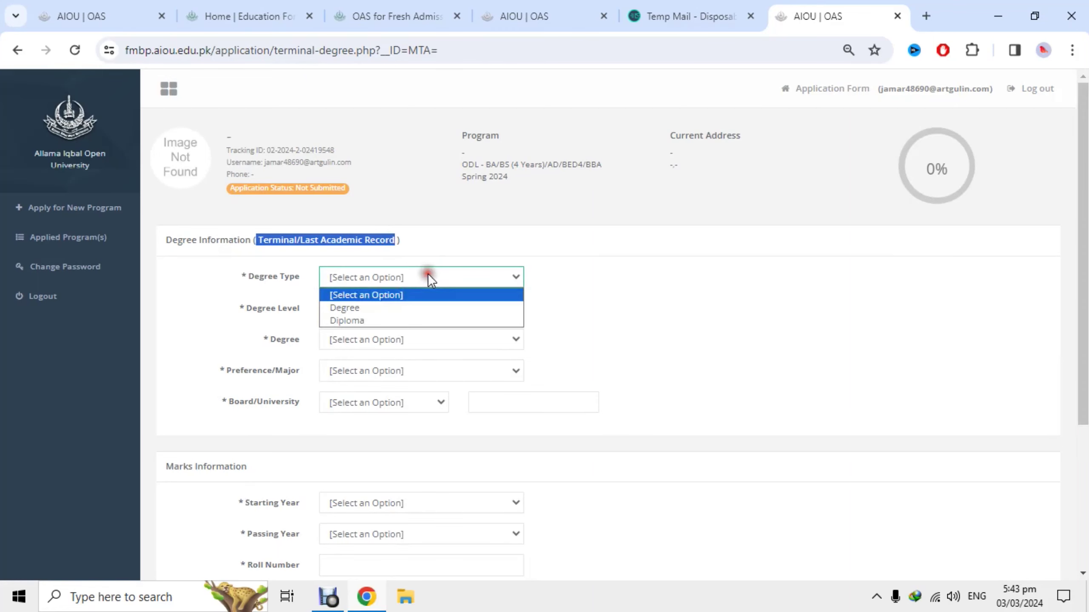
left_click(428, 307)
left_click(427, 307)
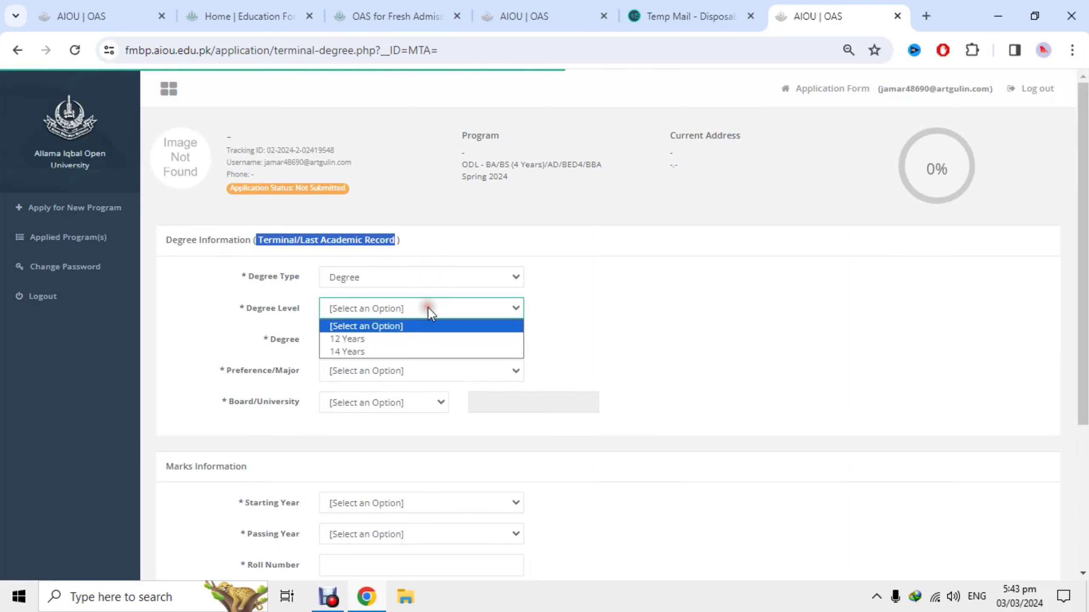
left_click(430, 340)
left_click(430, 341)
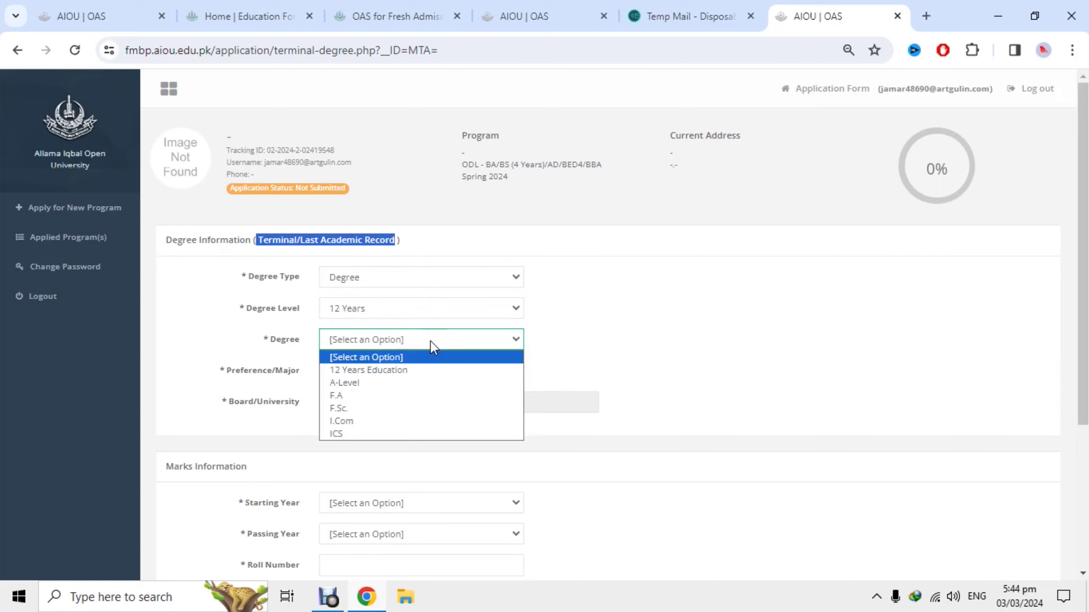
left_click(430, 399)
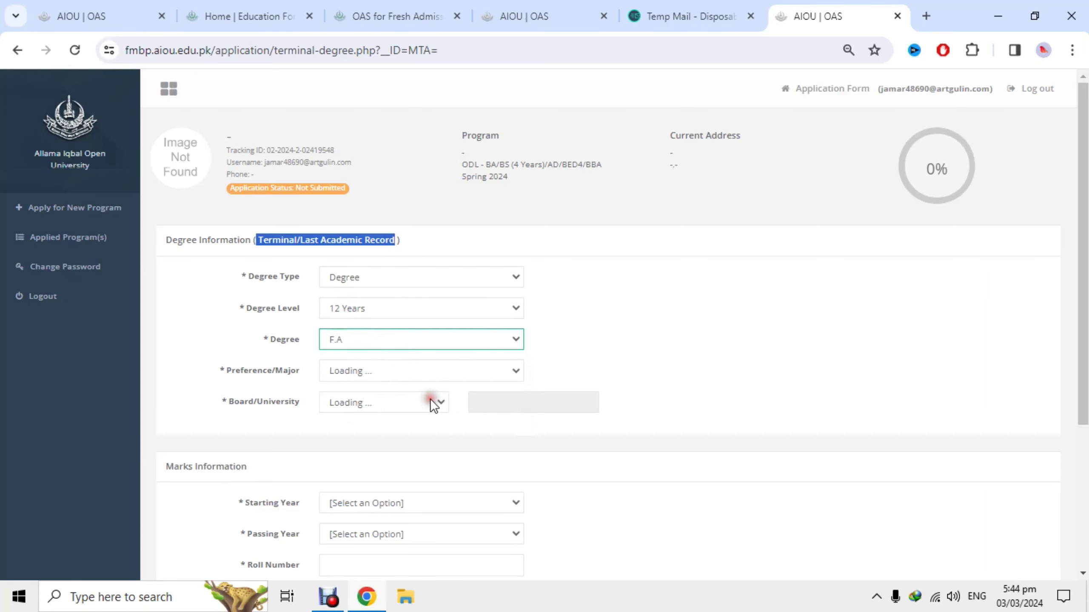
Choose F.A as the preference/major and BISE Bahawalpur as the board for the degree.
left_click(414, 378)
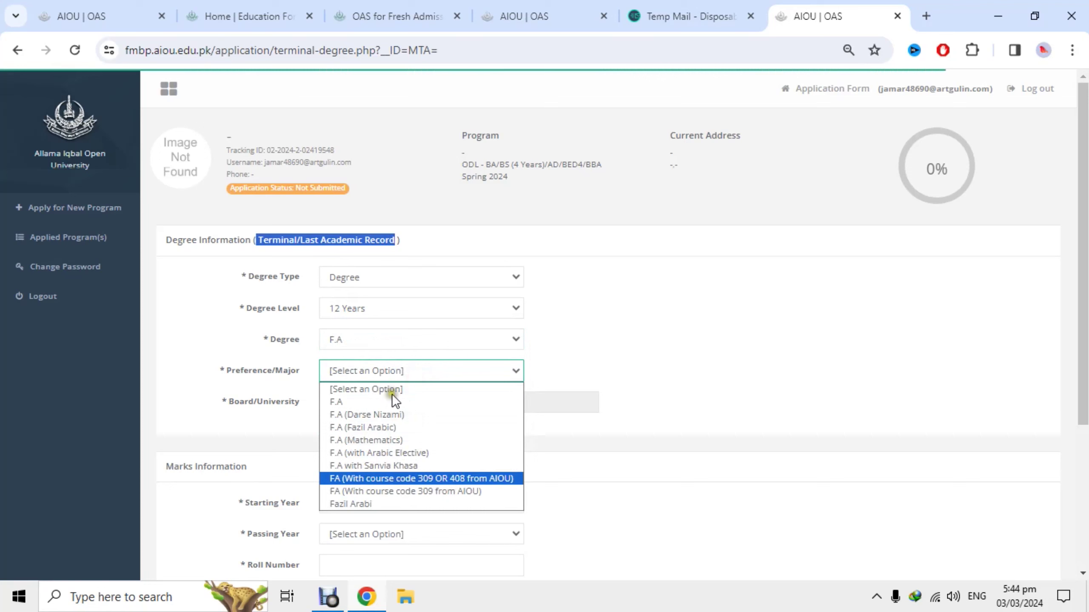
left_click(388, 406)
left_click(388, 405)
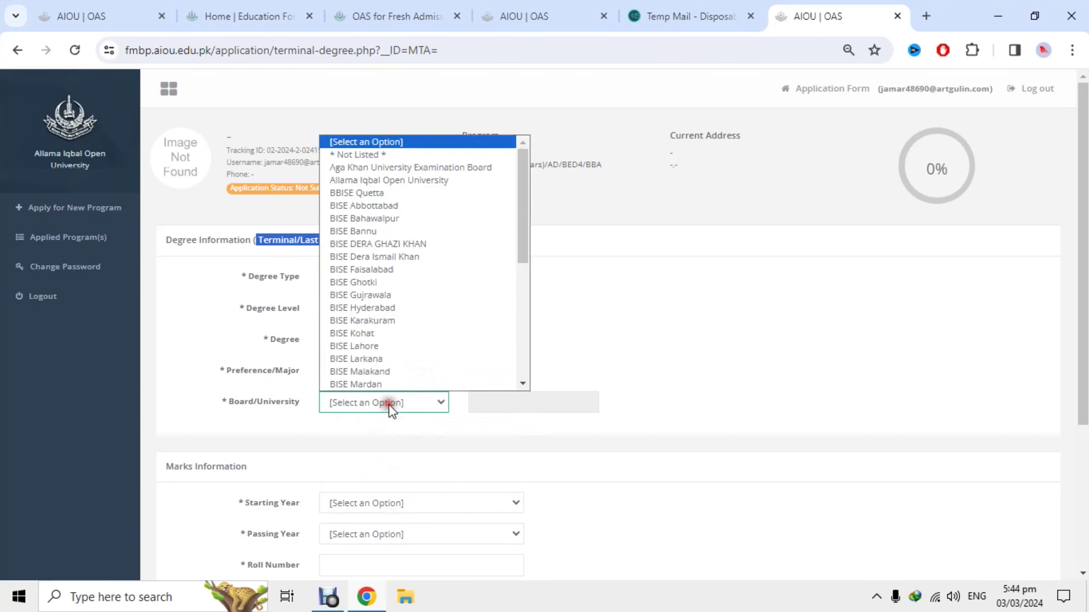
left_click(387, 220)
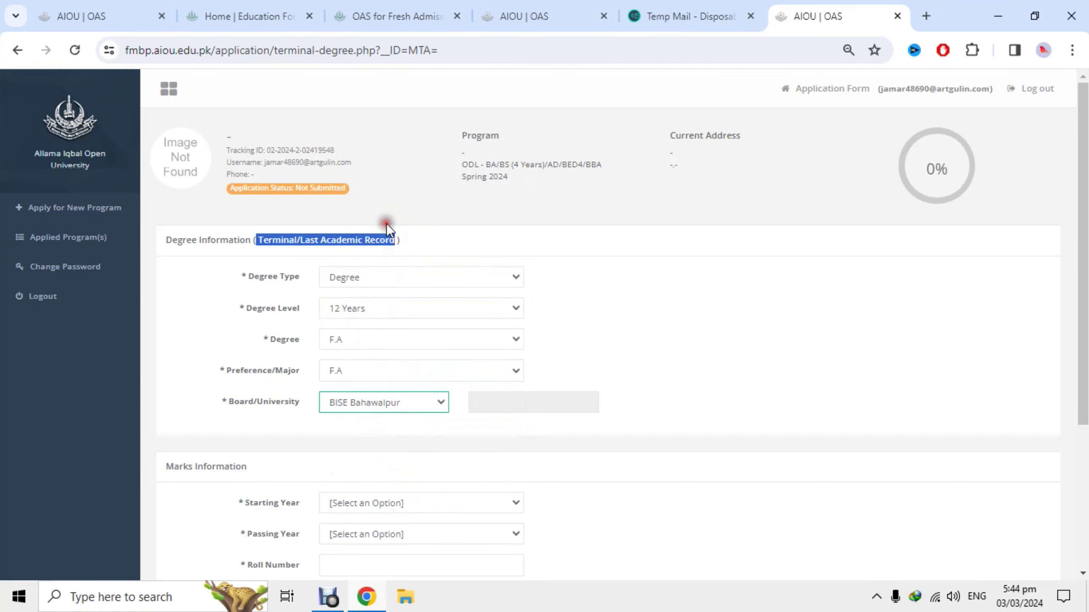
Set the degree's starting year to 2018 and passing year to 2022, and fill in the roll number.
left_click(415, 504)
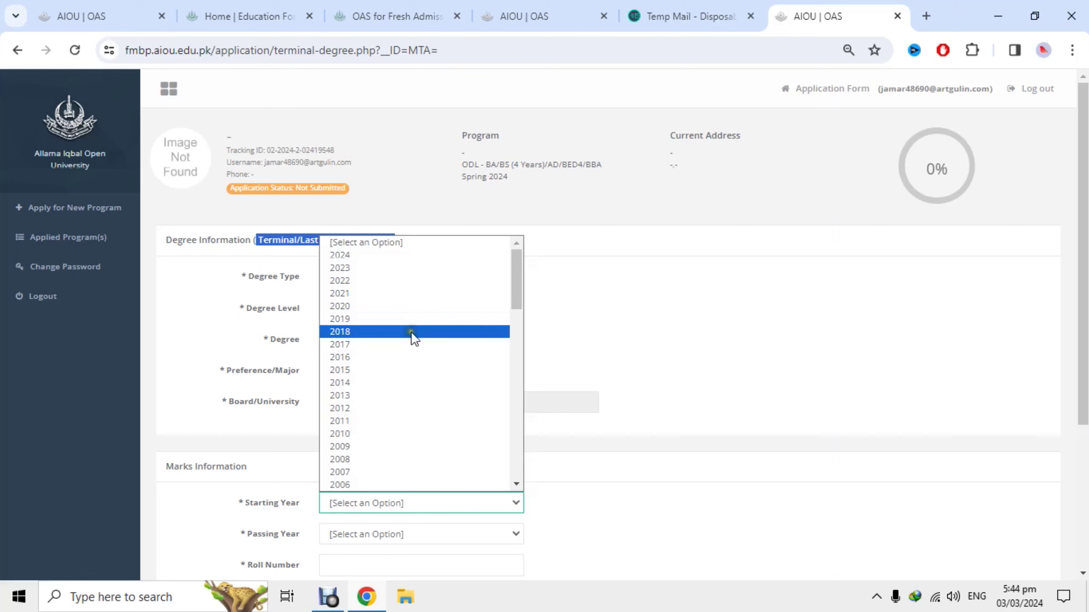
left_click(385, 335)
scroll(488, 433, "down", 3)
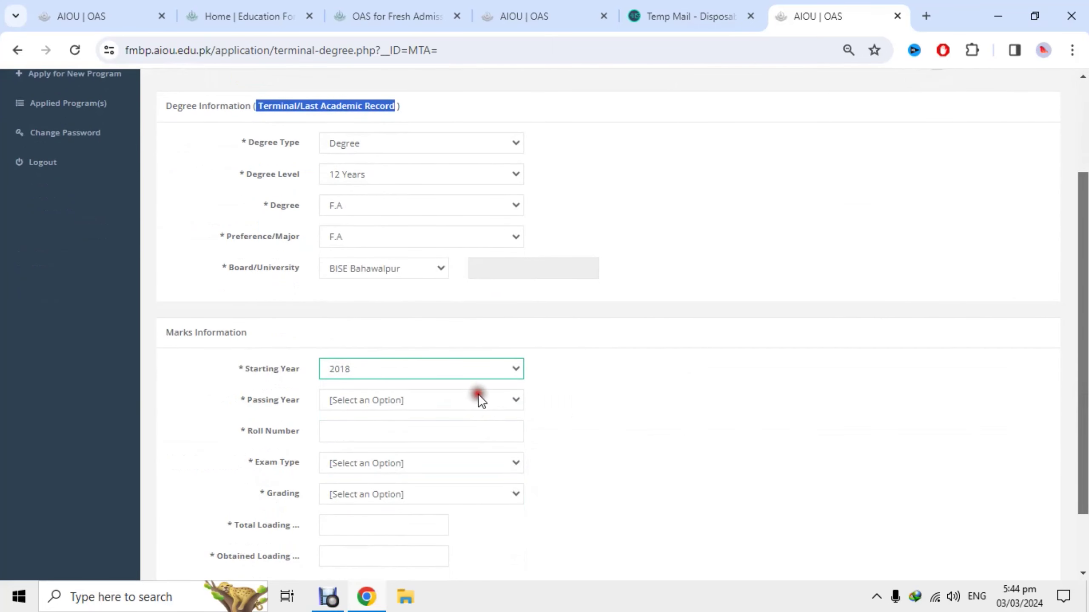
left_click(478, 396)
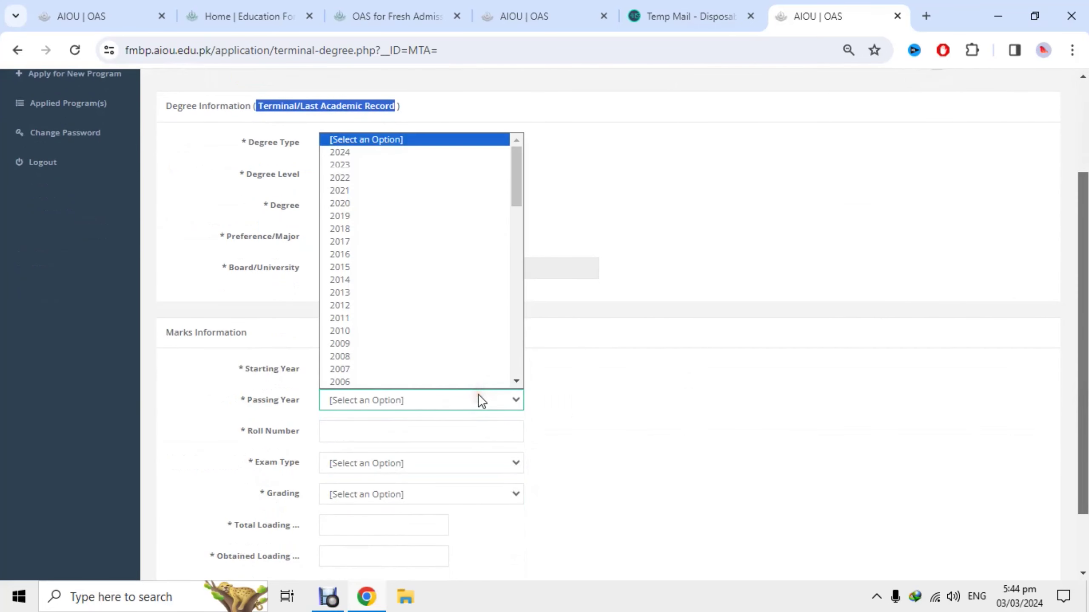
left_click(411, 176)
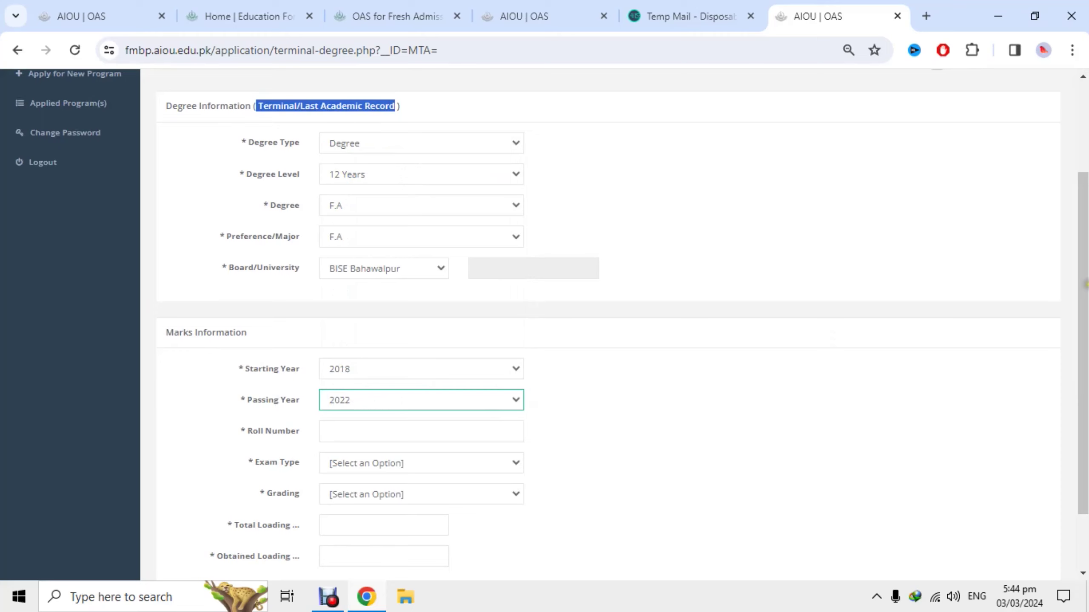
left_click_drag(1084, 285, 1085, 408)
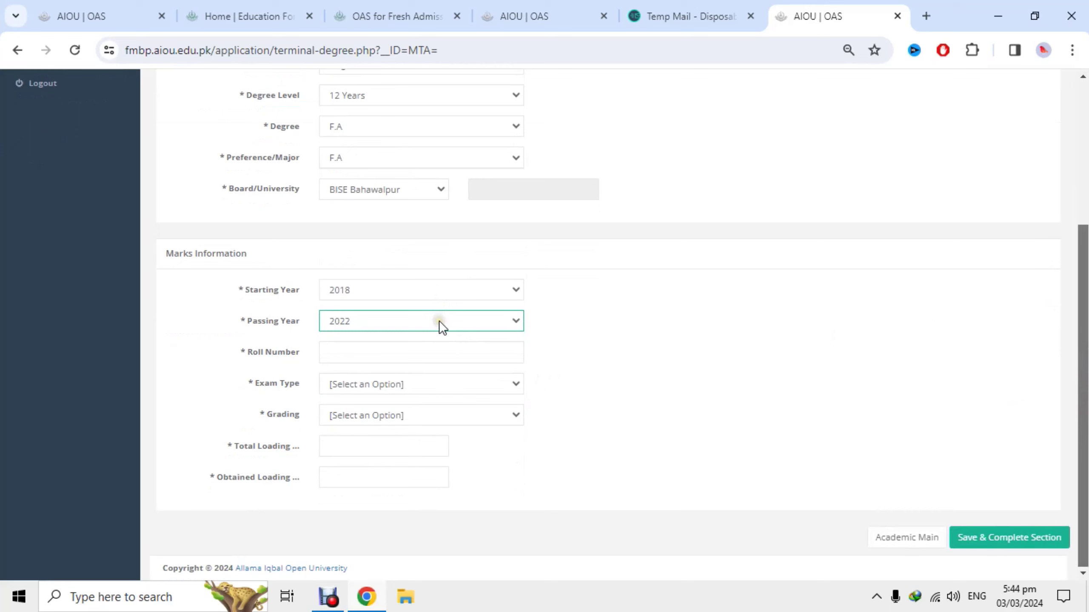
left_click(438, 347)
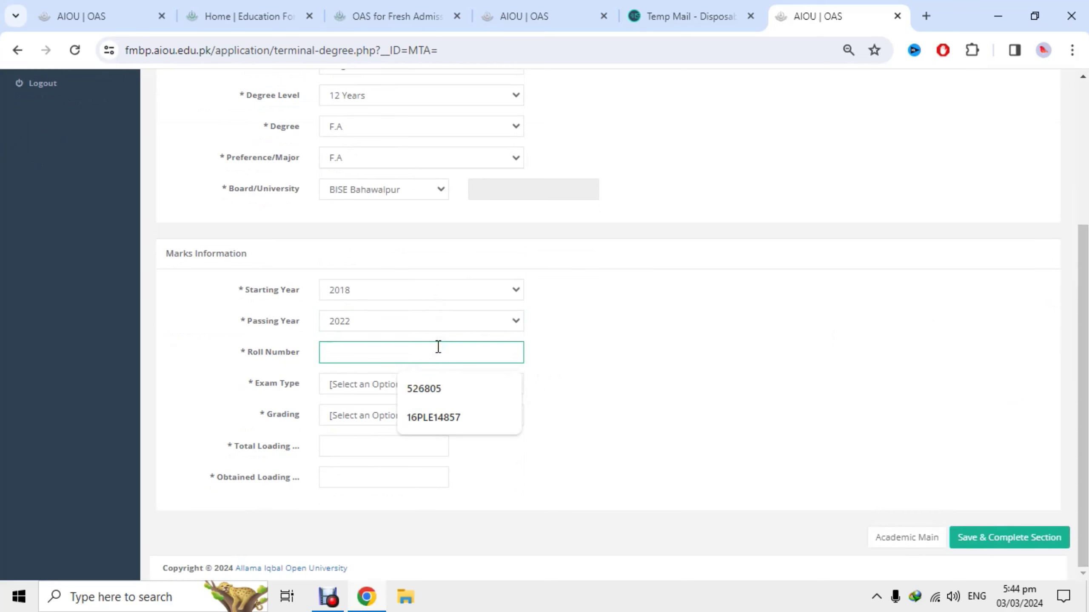
left_click(441, 383)
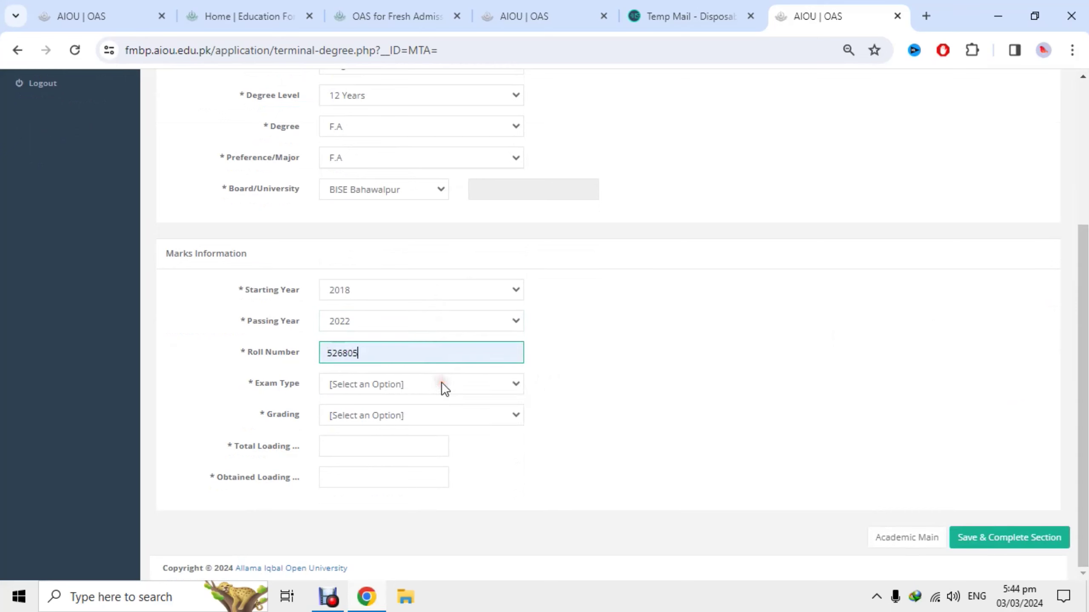
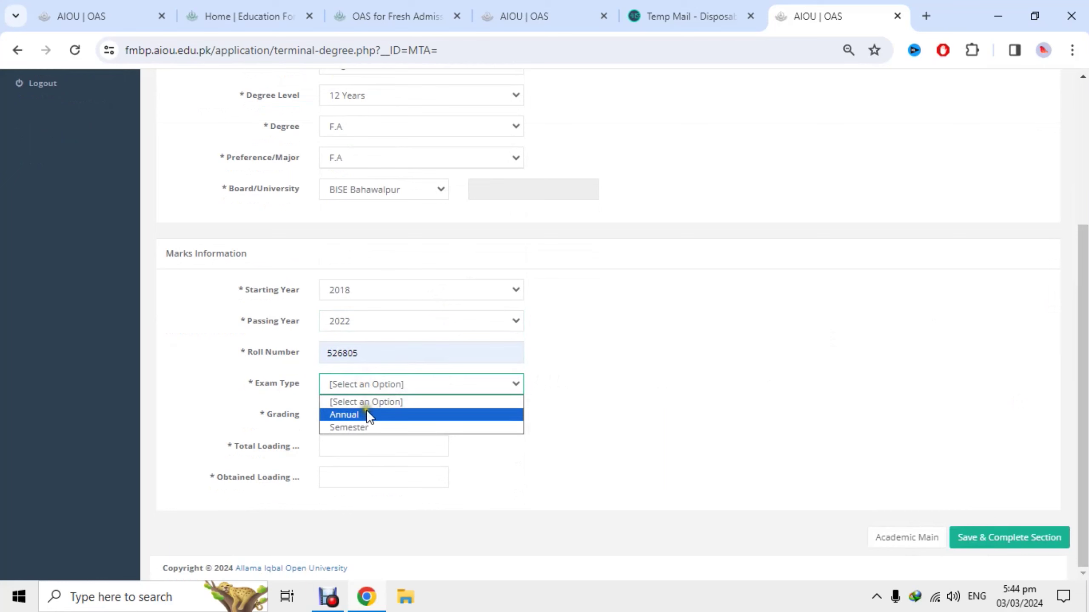
Set the exam type to Annual and the grading to Marks.
left_click(366, 413)
left_click(366, 413)
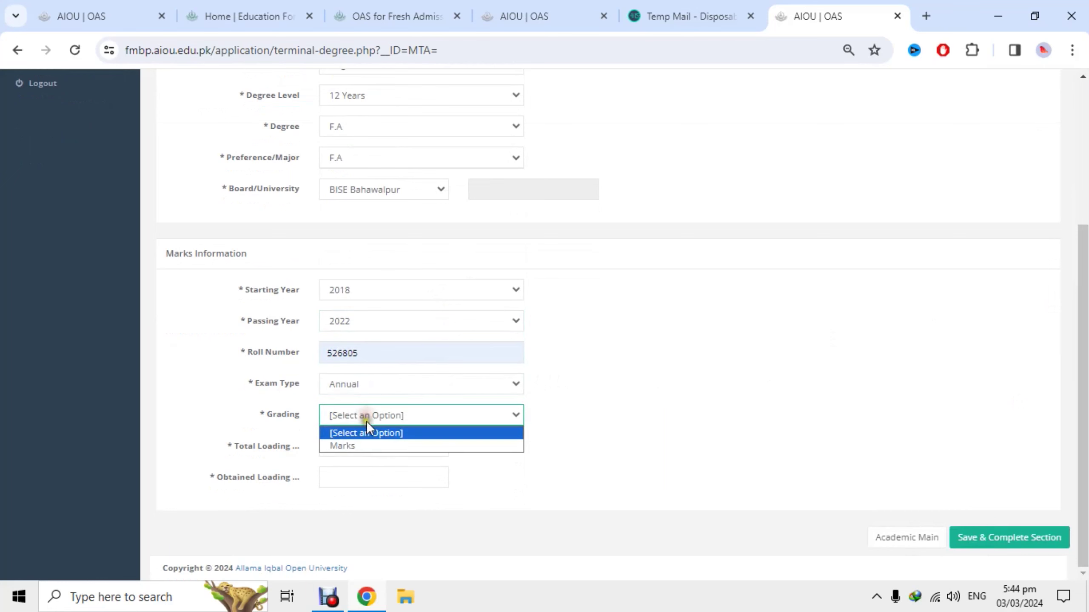
left_click(366, 446)
Enter 2000 total marks and 1288 obtained marks, and save the degree section as complete.
left_click(366, 450)
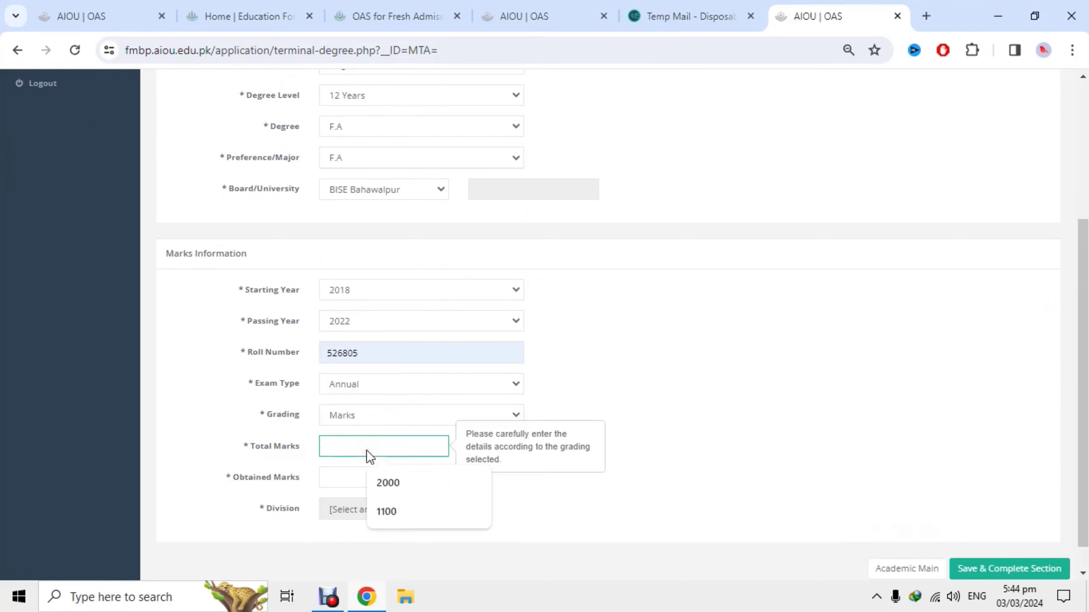
left_click(400, 482)
left_click(368, 482)
left_click(390, 514)
left_click(536, 496)
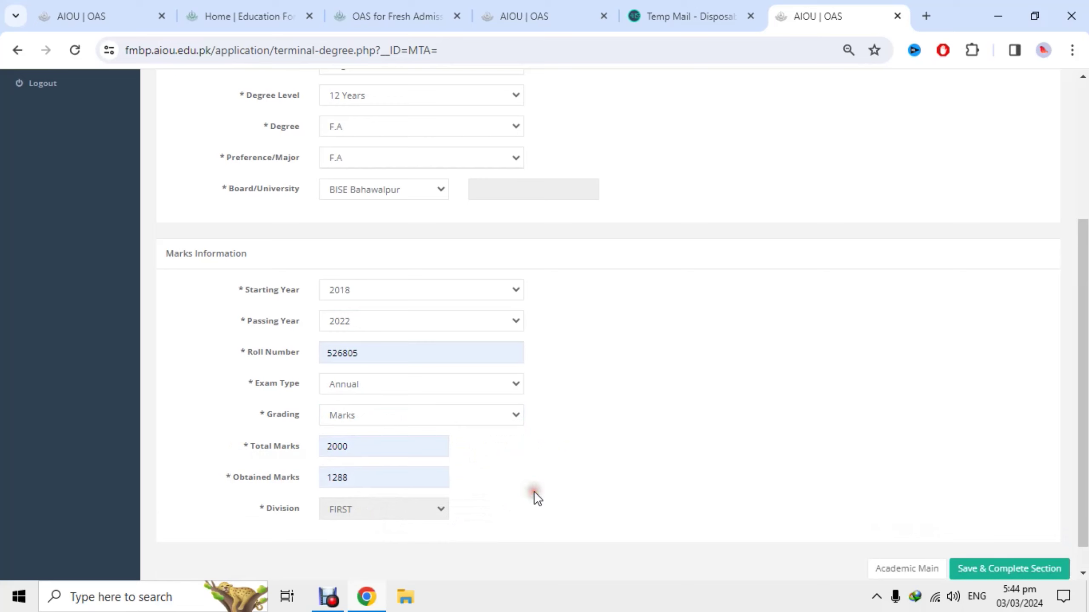
left_click(352, 512)
left_click(714, 492)
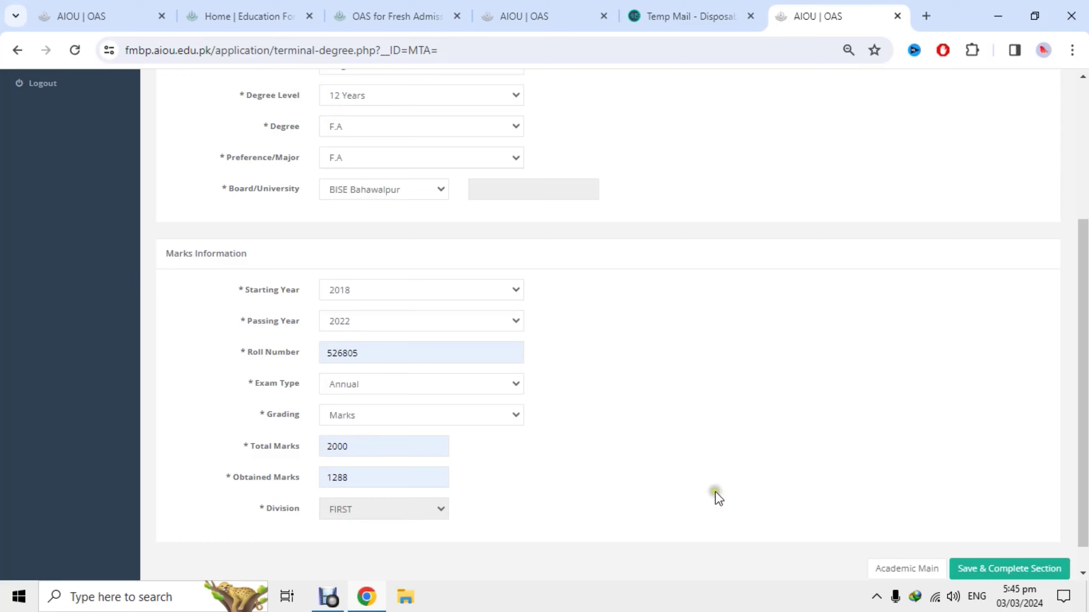
left_click(1041, 576)
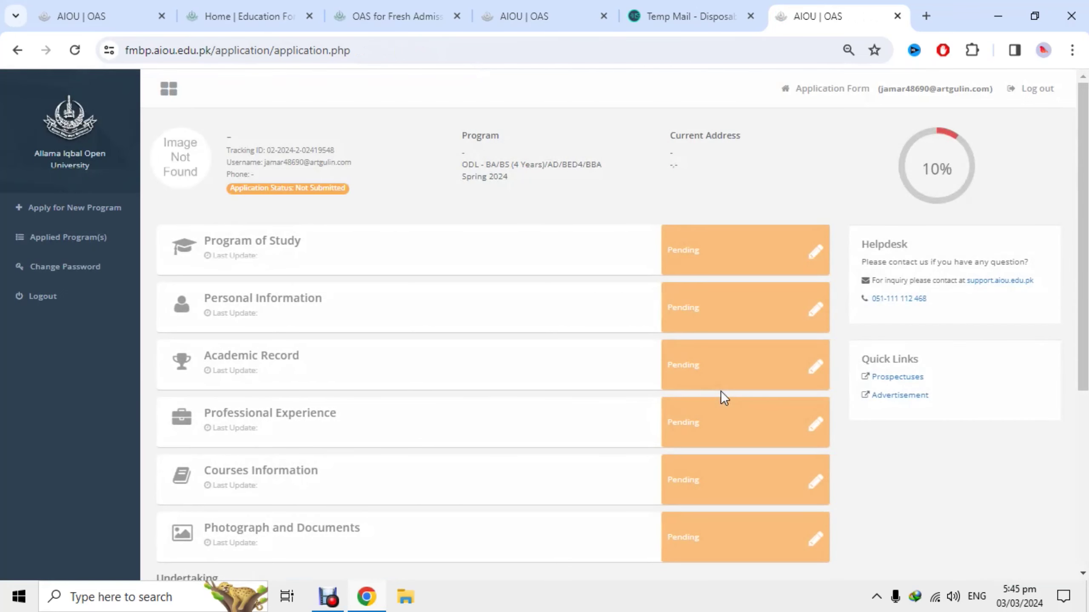
Open the Program of Study section of the application and set the program type to LOCAL.
left_click_drag(1085, 176, 1074, 212)
left_click(761, 205)
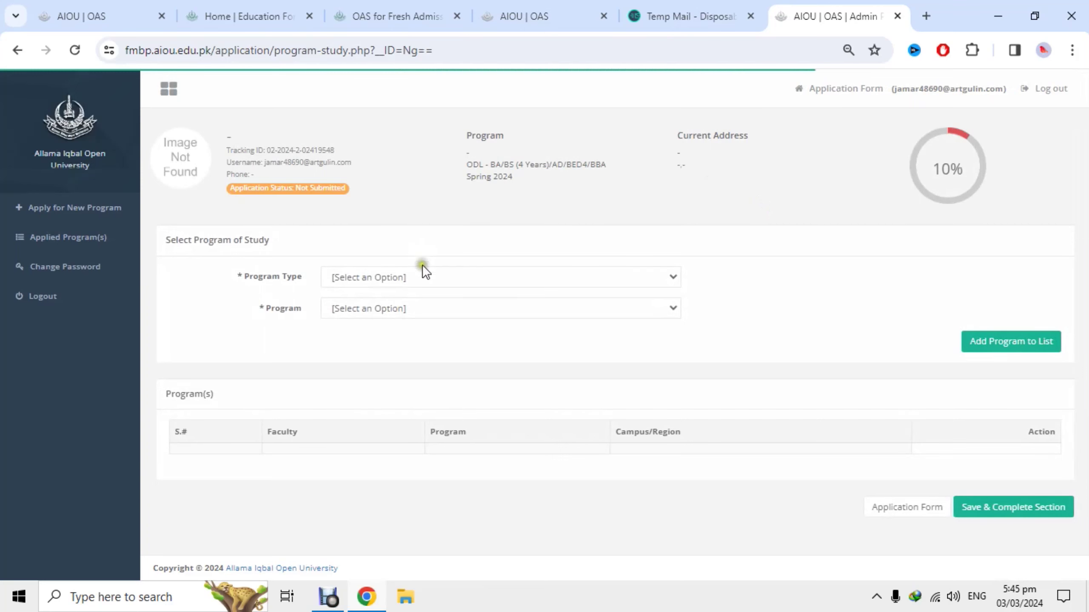
left_click(424, 277)
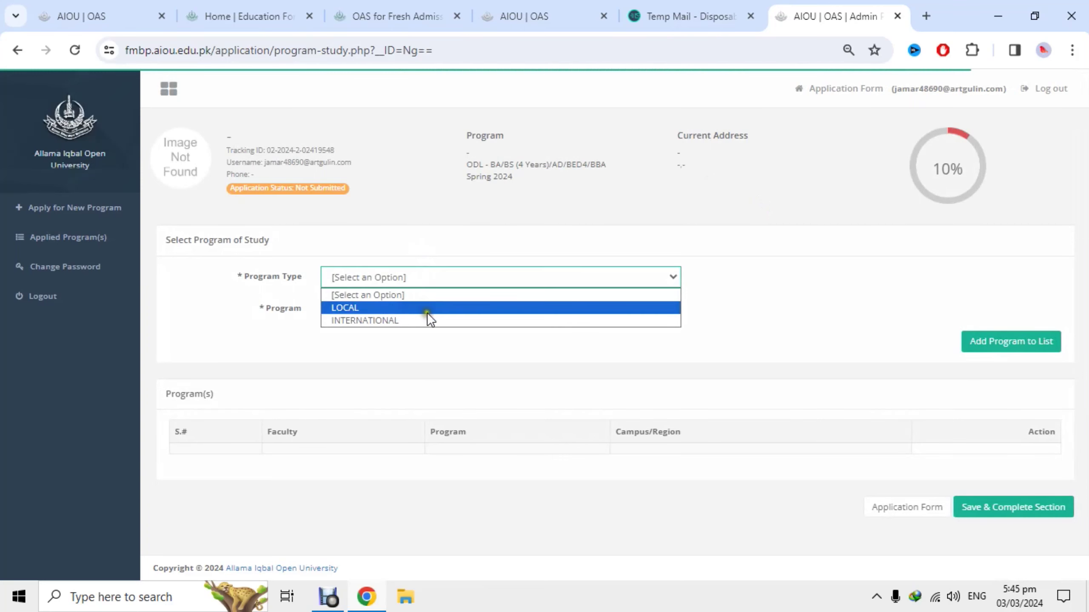
left_click(427, 308)
Examine the full list of local programs offered for selection.
left_click(427, 310)
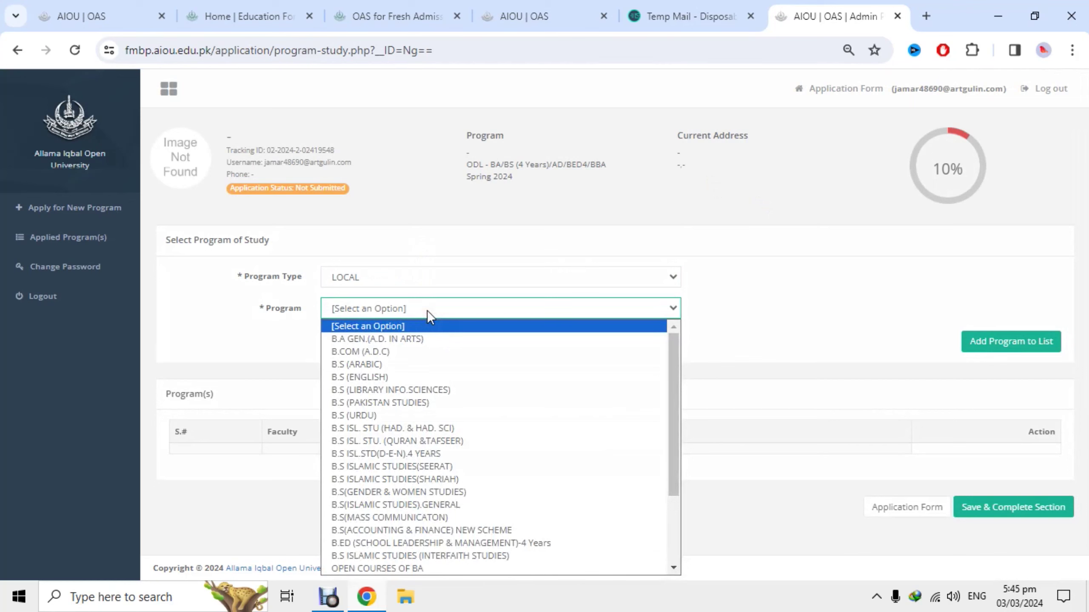
key("Down")
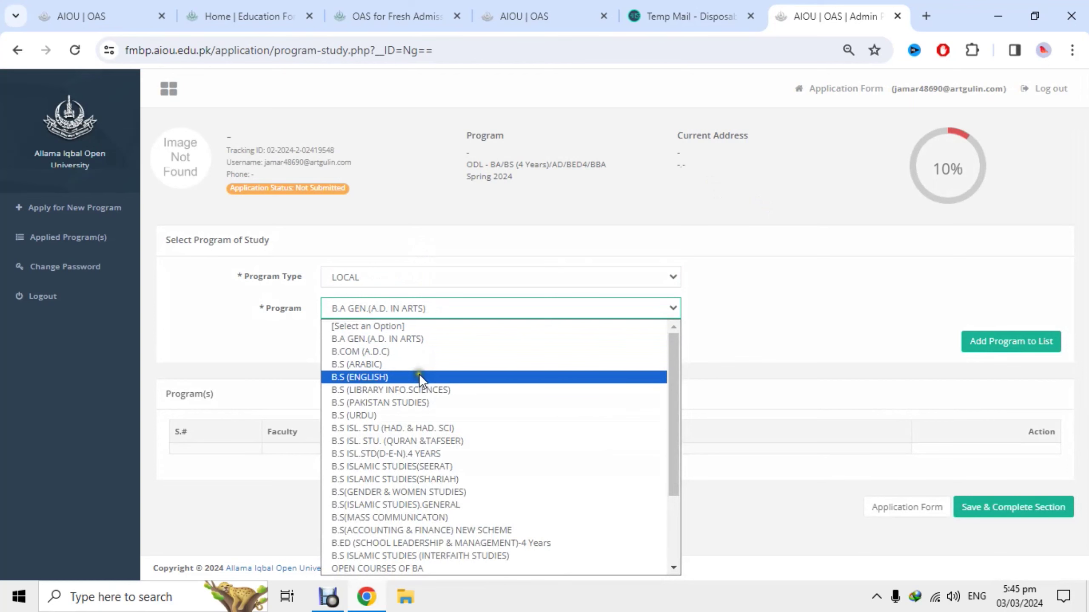
key("Down")
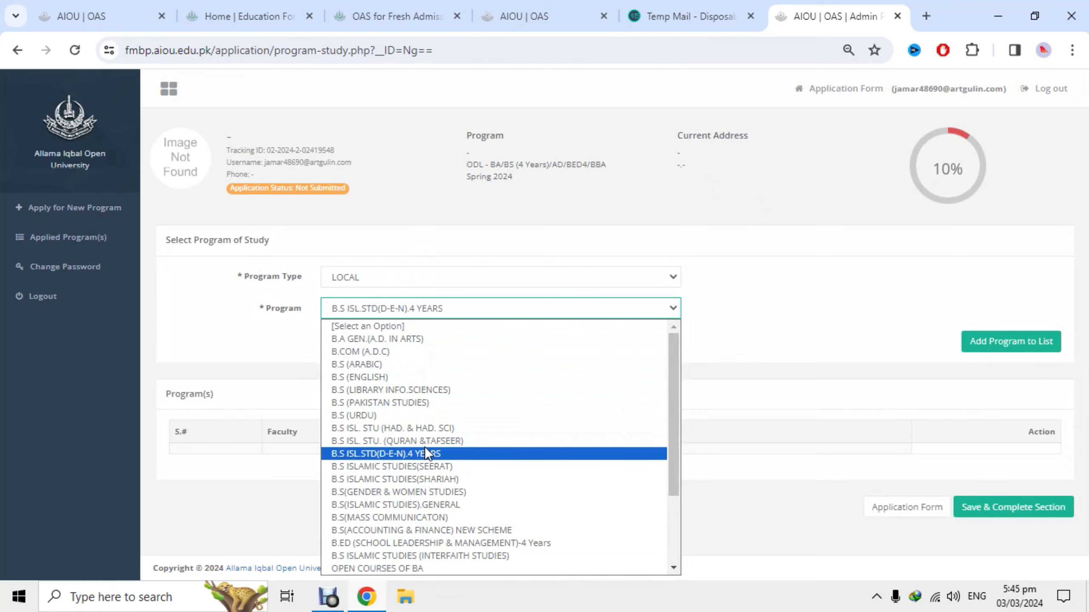
key("Down")
key("Down")
key("Down")
key("Down")
key("Down")
key("Down")
key("Down")
key("Down")
key("Down")
key("Down")
key("Down")
key("Down")
key("Down")
key("Down")
key("Down")
key("Down")
key("Down")
key("Up")
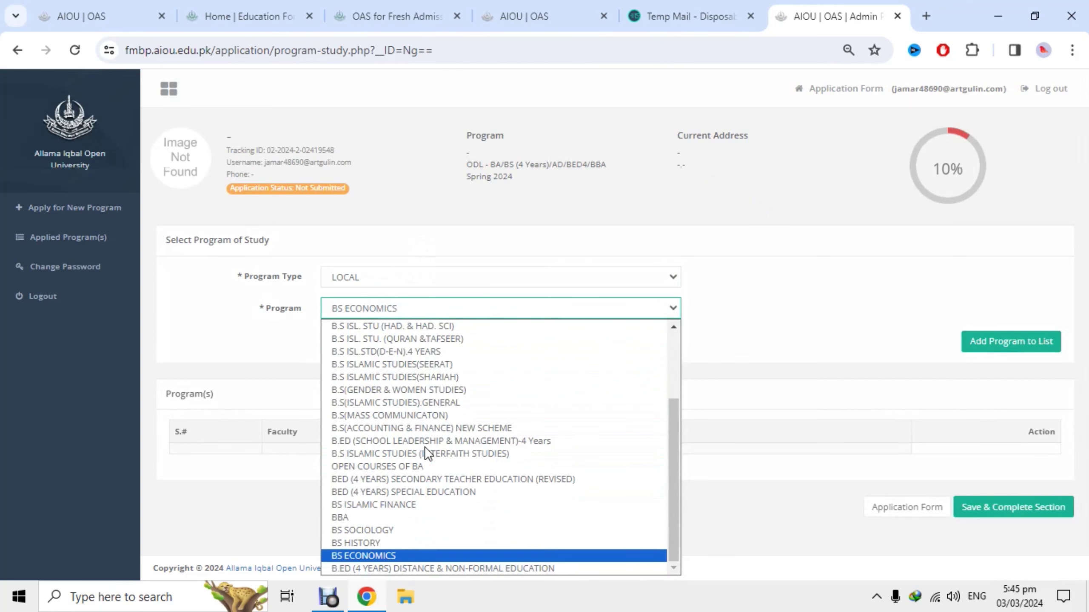
key("Up")
key("Up")
key("Up")
key("Up")
key("Up")
key("Up")
key("Up")
key("Up")
key("Up")
key("Up")
key("Up")
key("Up")
key("Up")
key("Up")
key("Up")
key("Up")
key("Up")
key("Up")
key("Up")
key("Up")
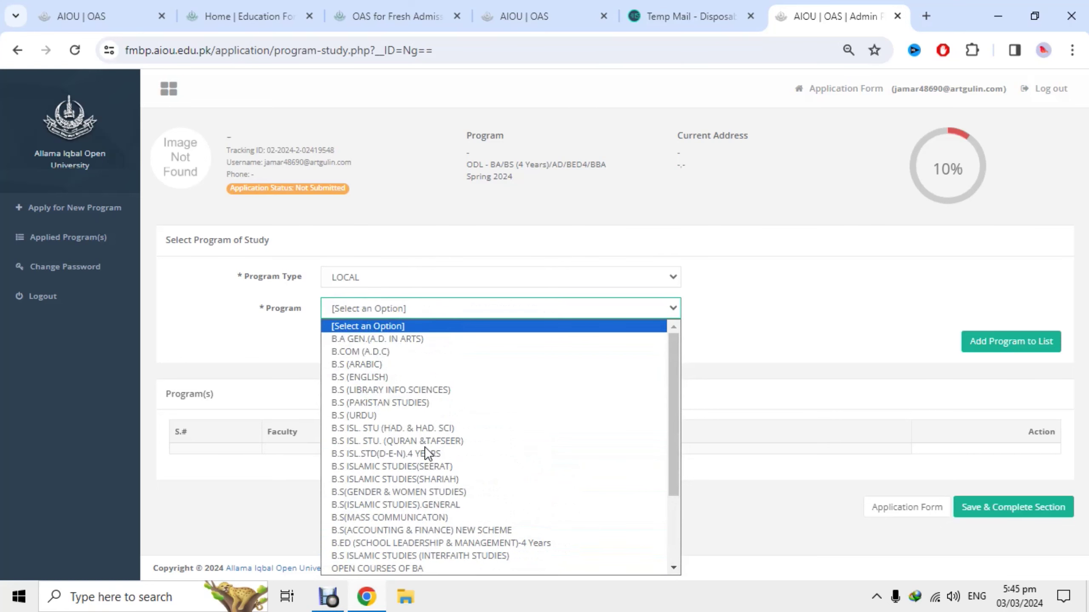
Add the B.A GEN.(A.D. IN ARTS) program to the list and save the Program of Study section as complete.
key("Down")
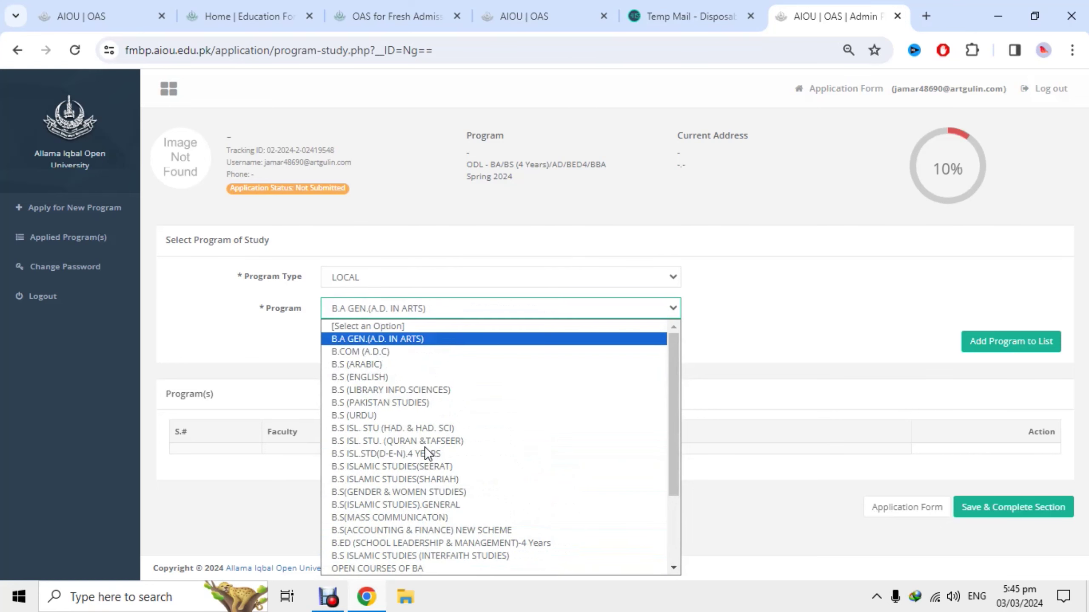
left_click(354, 344)
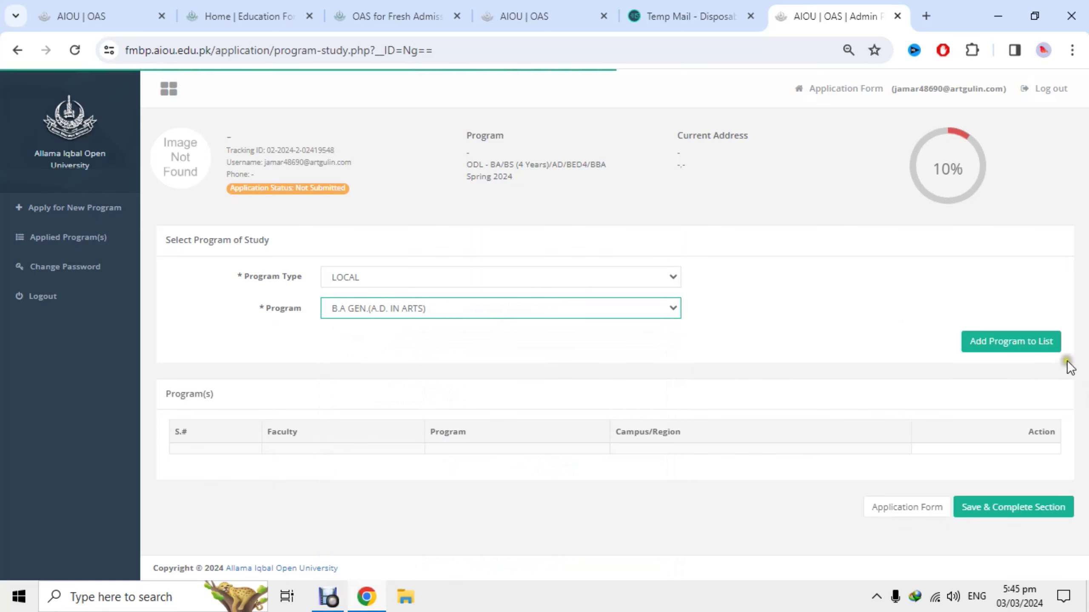
left_click(1028, 354)
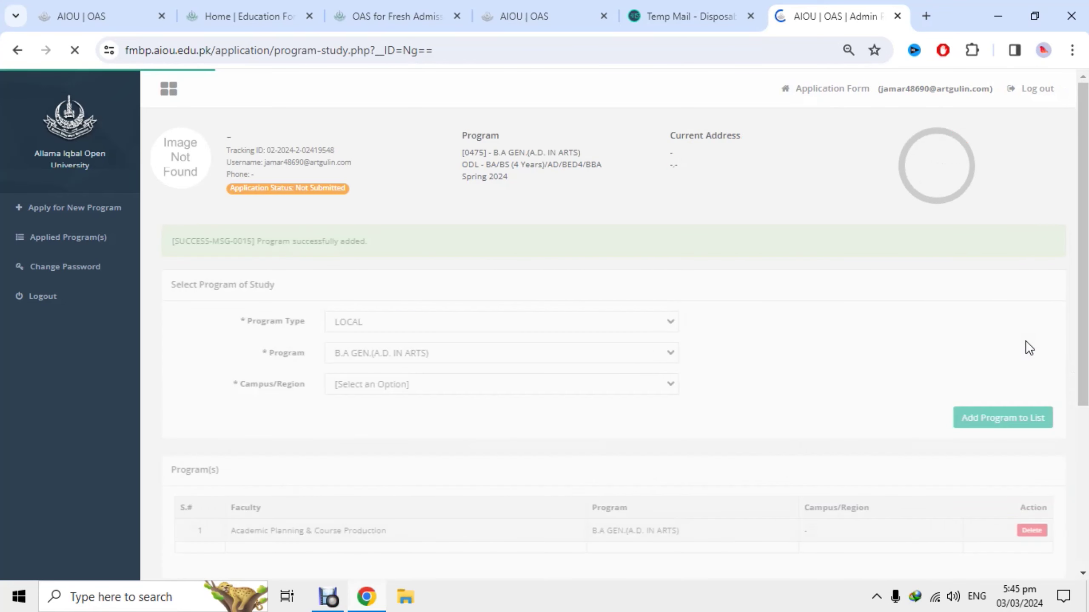
scroll(631, 421, "down", 2)
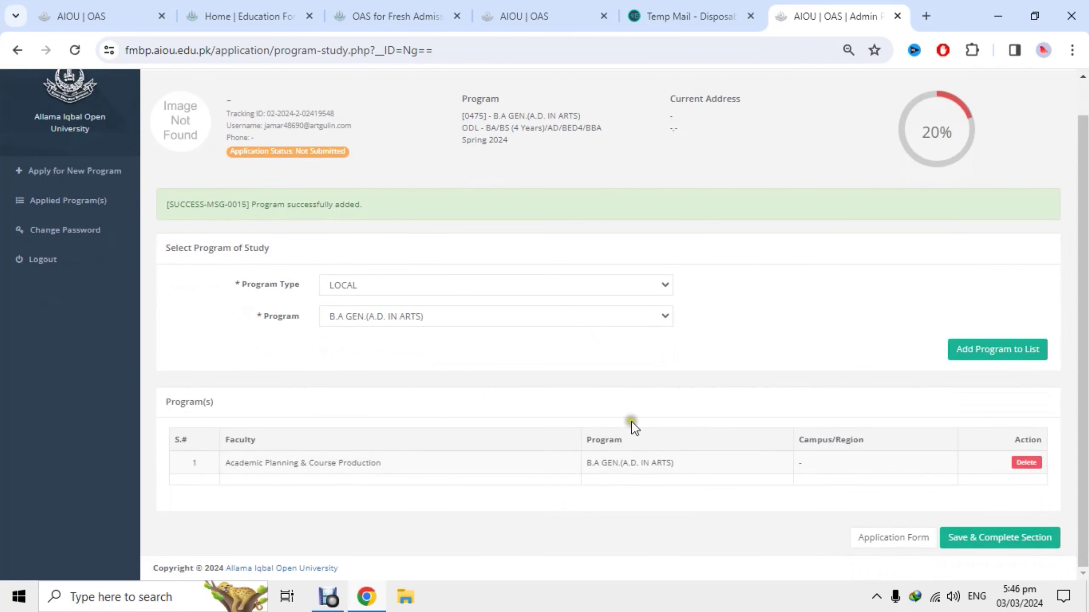
left_click(1035, 537)
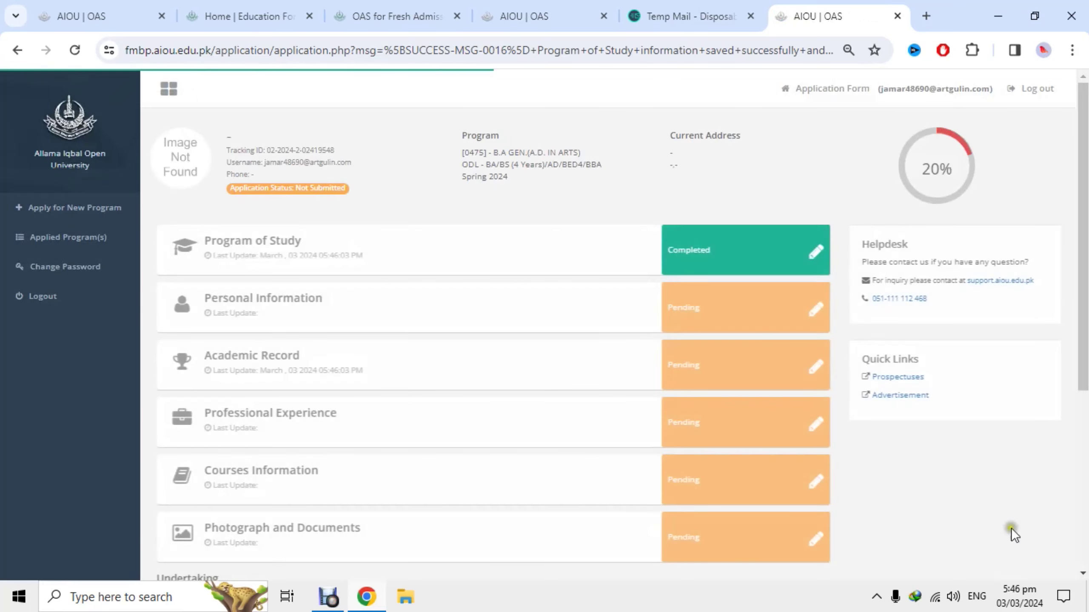
scroll(1049, 331, "down", 2)
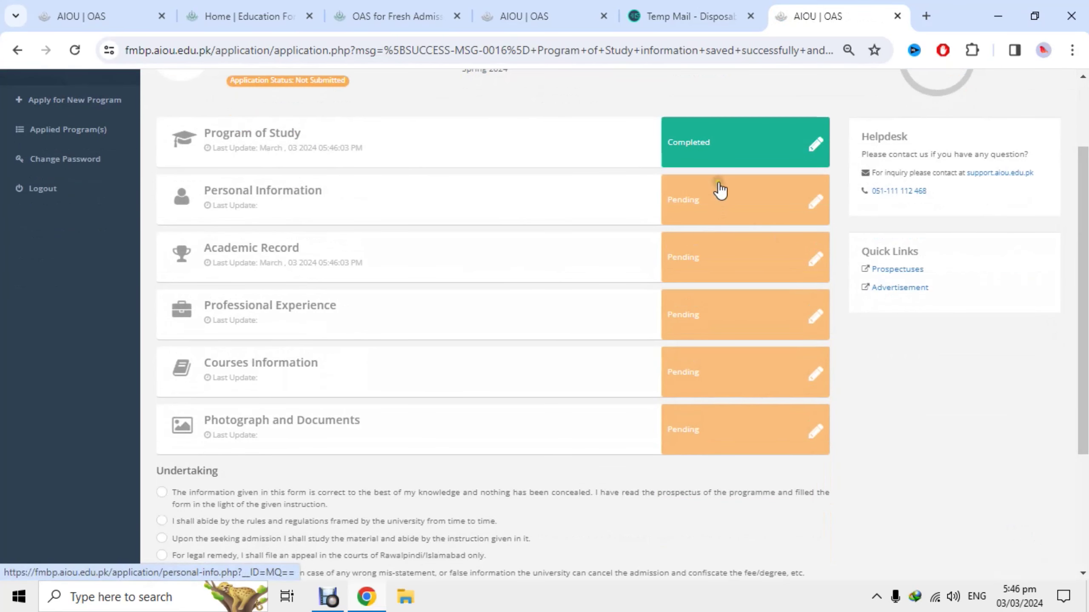
Open the Personal Information section and check the biographical data, keeping Single as the marital status.
left_click(723, 207)
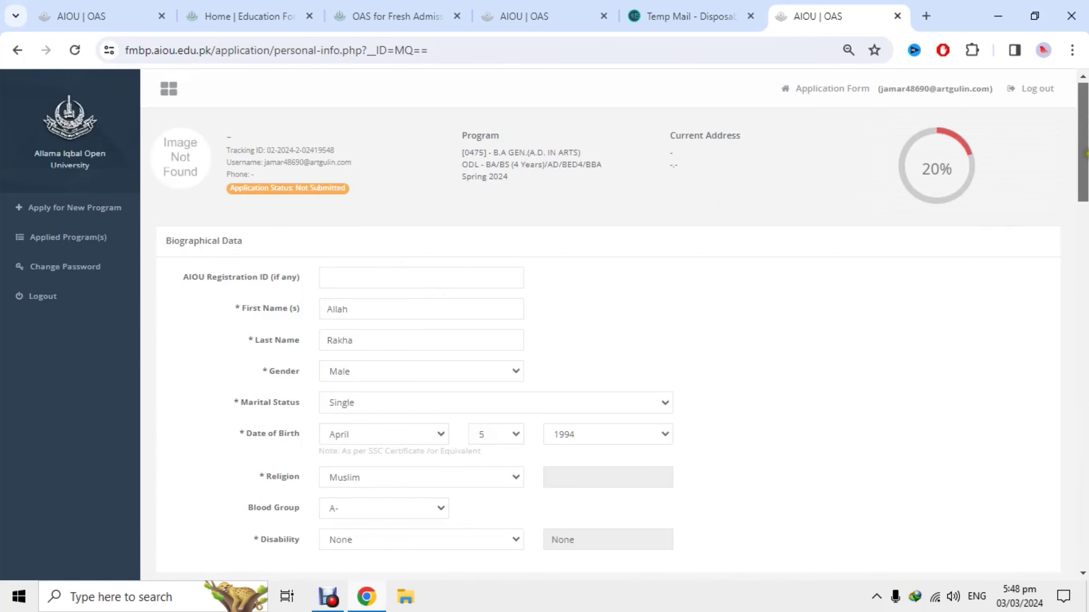
scroll(1072, 154, "down", 1)
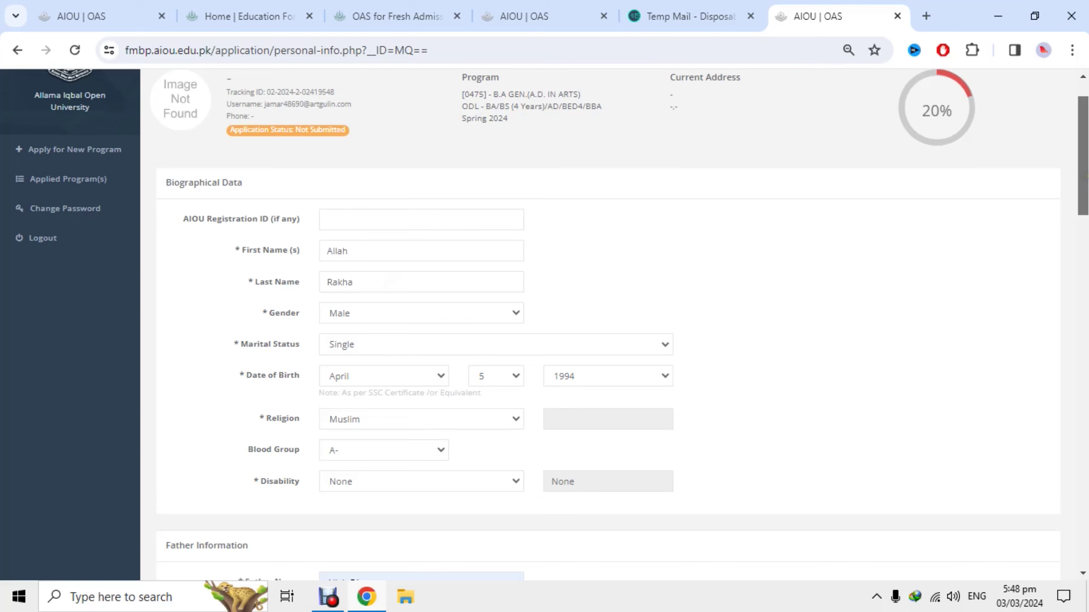
scroll(1085, 205, "down", 2)
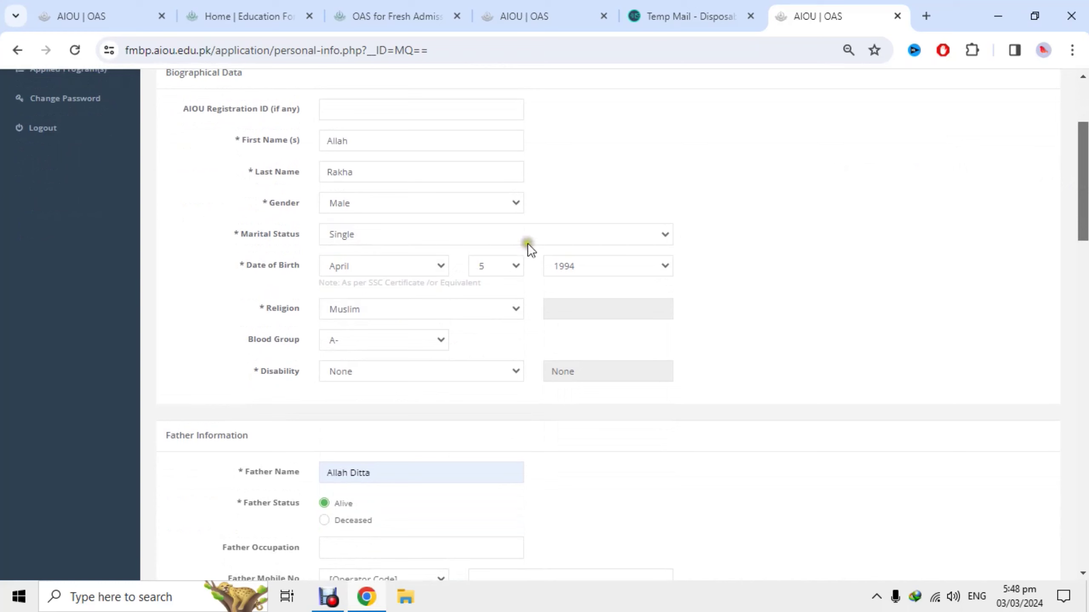
left_click(538, 235)
left_click(538, 236)
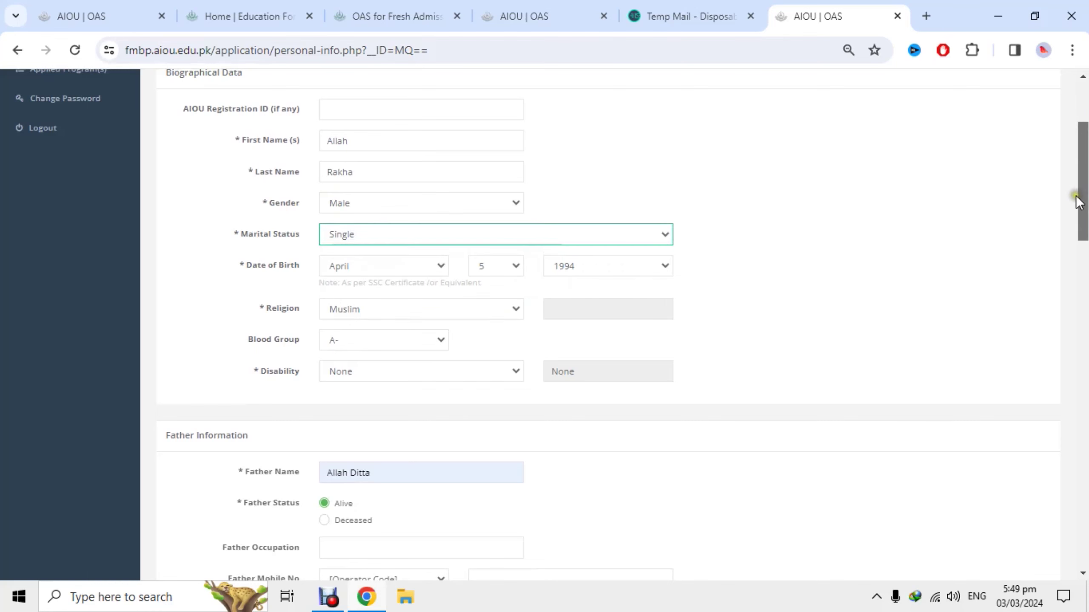
Turn off copying of the father information to view the separate guardian fields, and turn the copying back on.
scroll(1085, 198, "down", 1)
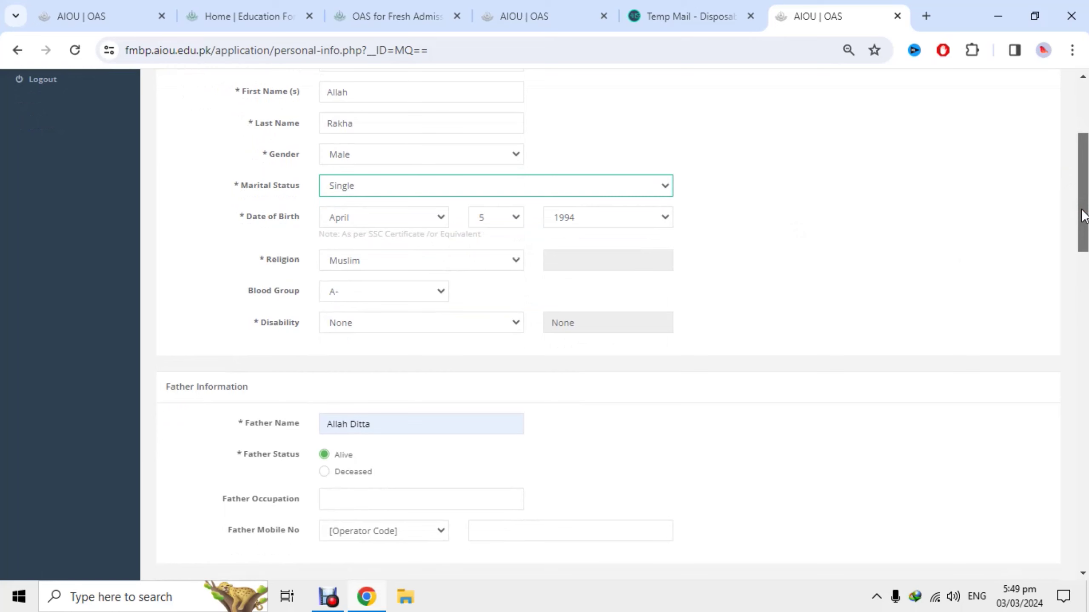
scroll(1084, 217, "down", 3)
scroll(1086, 237, "down", 3)
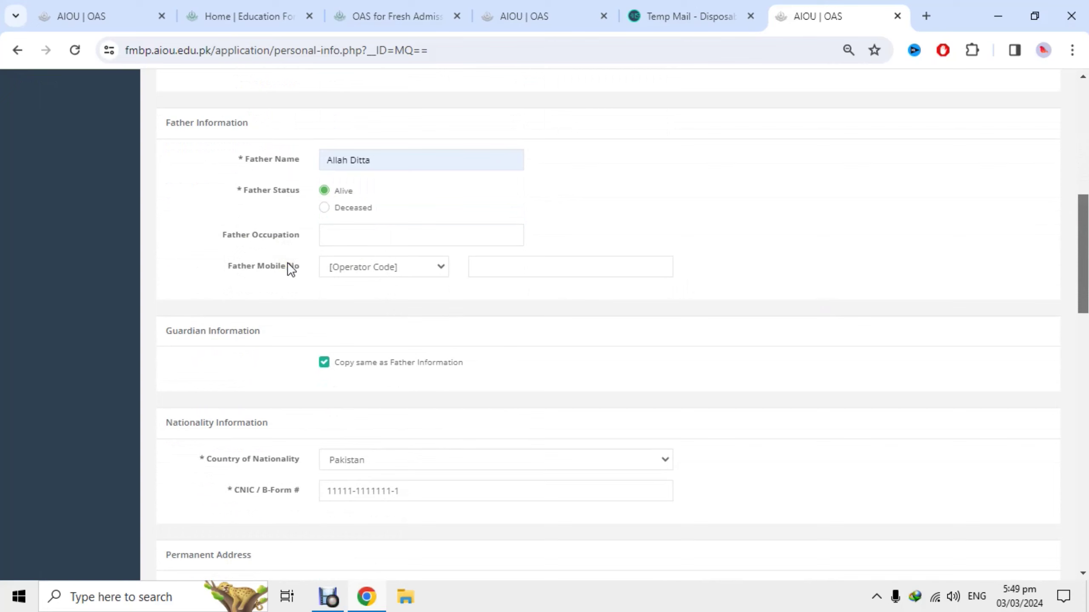
left_click(322, 362)
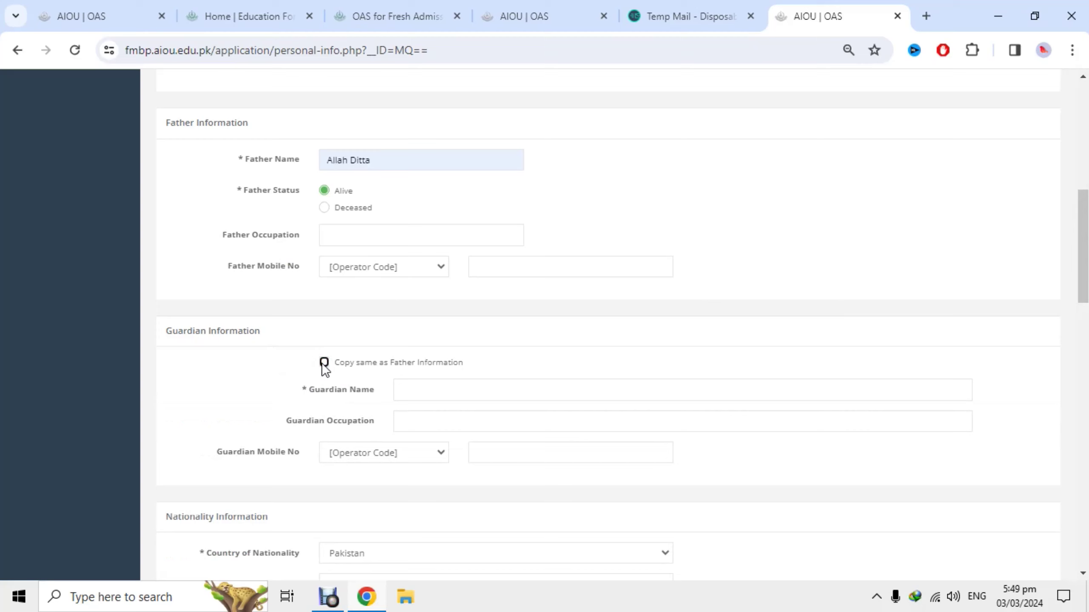
left_click(324, 362)
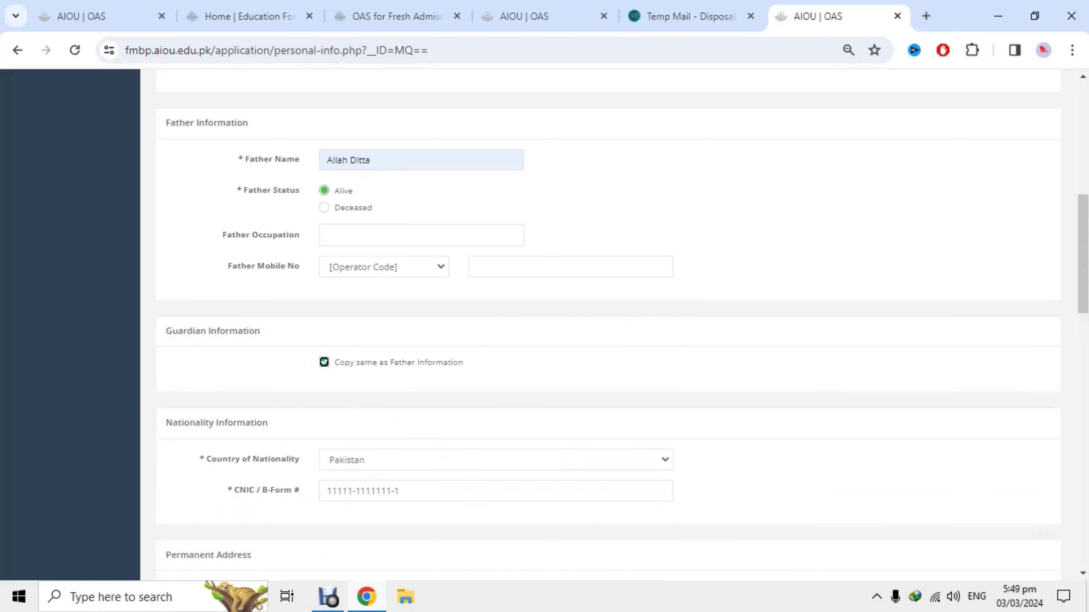
Review the nationality, address and contact details, tick the undertaking, and try to save the Personal Information section as complete.
left_click_drag(1084, 292, 1086, 360)
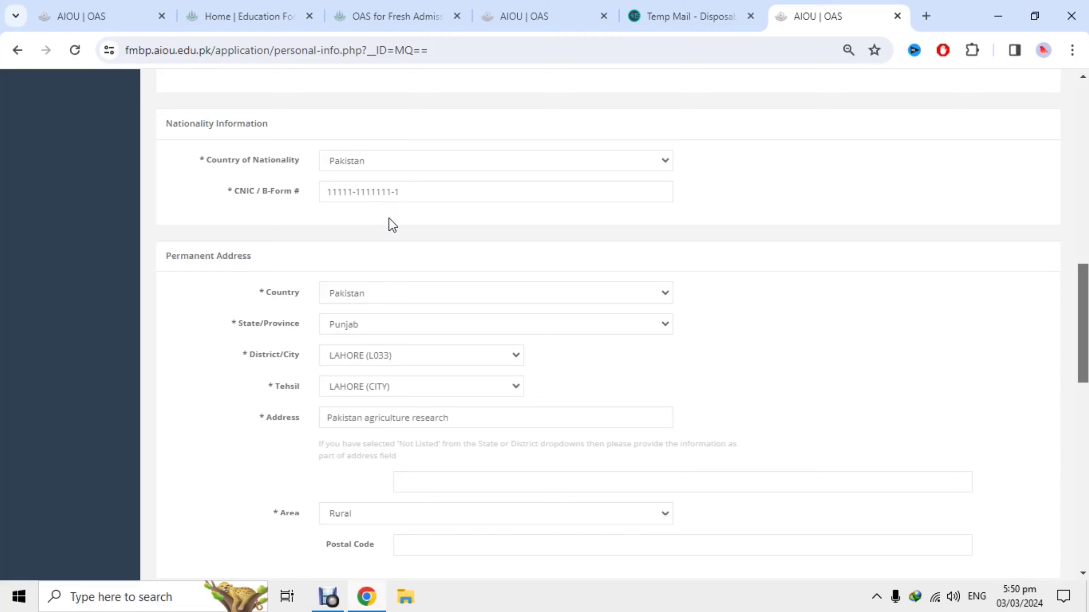
scroll(1084, 315, "down", 2)
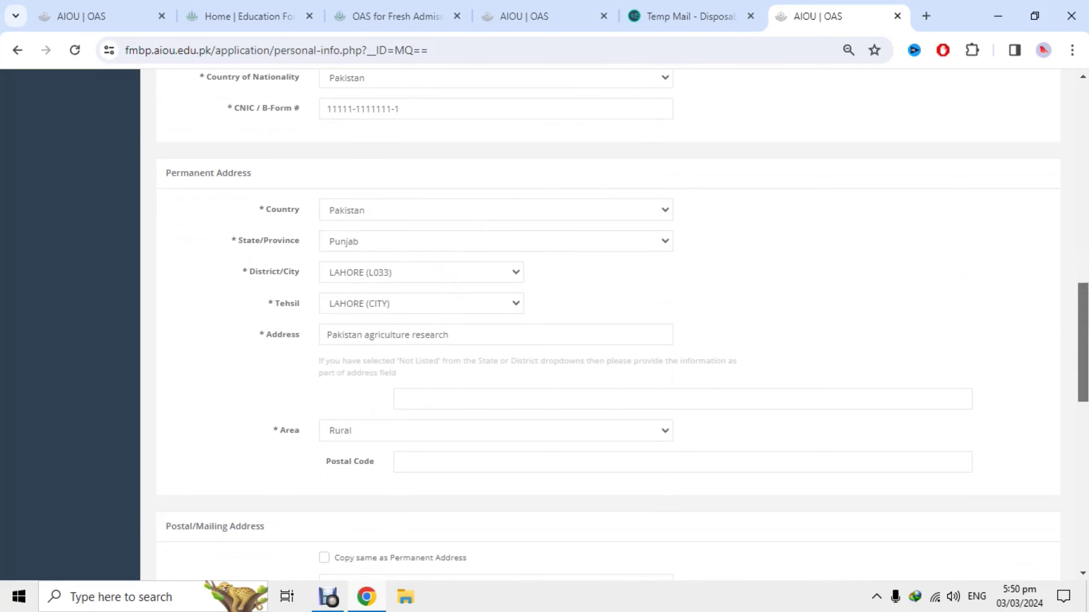
left_click_drag(1083, 287, 1086, 320)
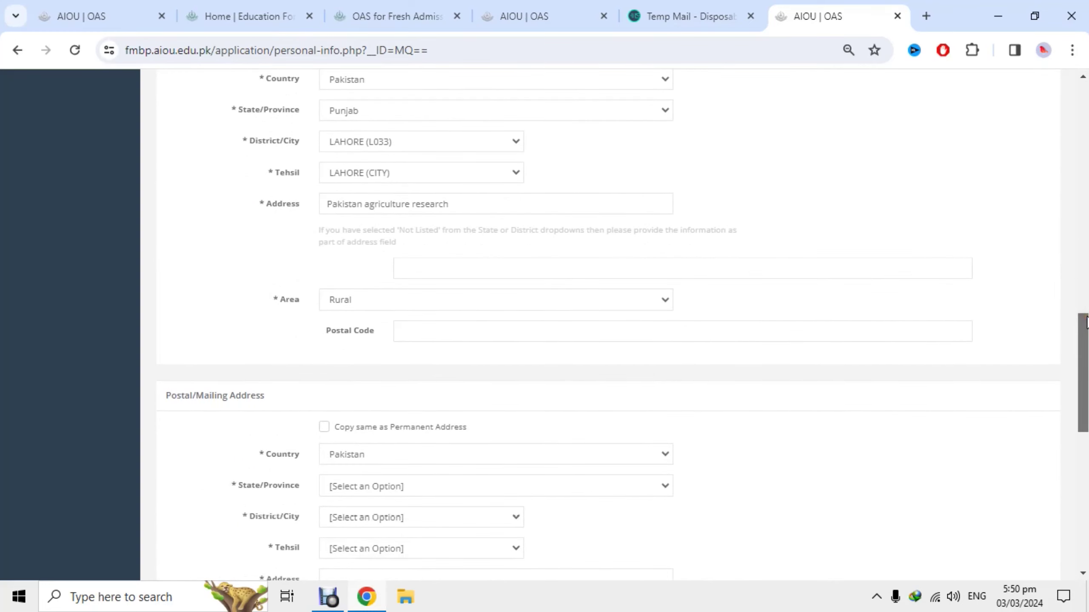
left_click_drag(1086, 322, 1086, 368)
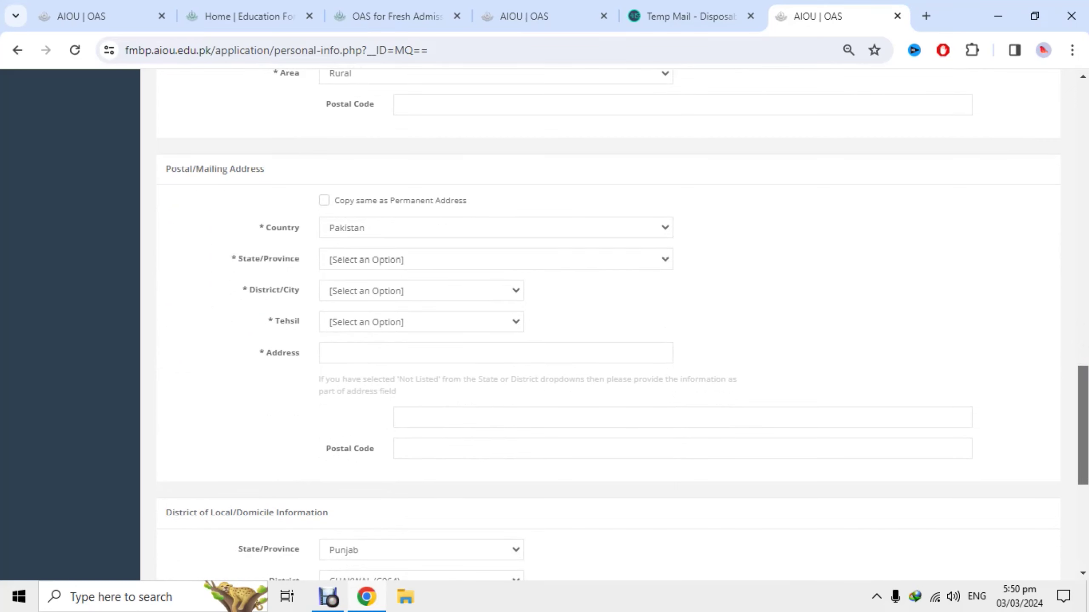
mouse_move(1086, 368)
left_mouse_down()
mouse_move(1085, 401)
mouse_move(1086, 357)
mouse_move(1085, 498)
mouse_move(1063, 241)
mouse_move(1086, 309)
mouse_move(1086, 365)
left_mouse_up()
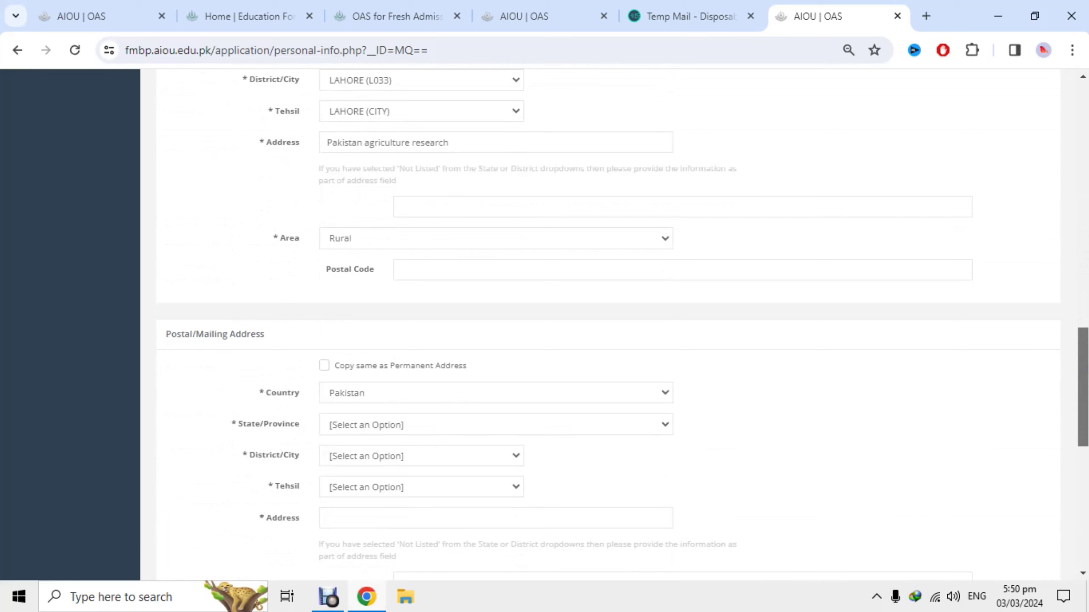
left_click_drag(1086, 365, 1086, 493)
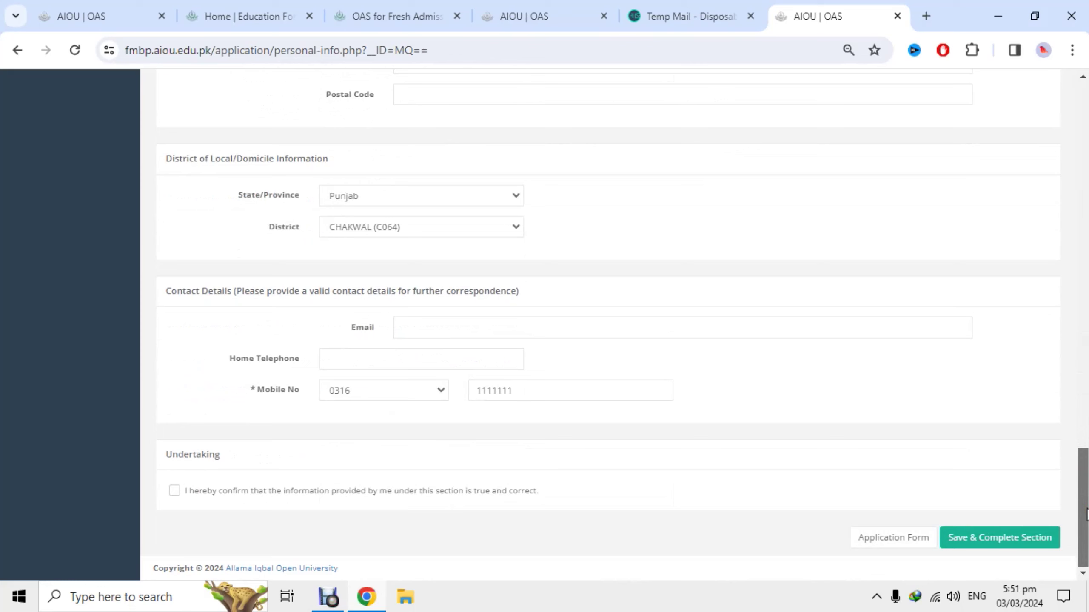
left_click(175, 490)
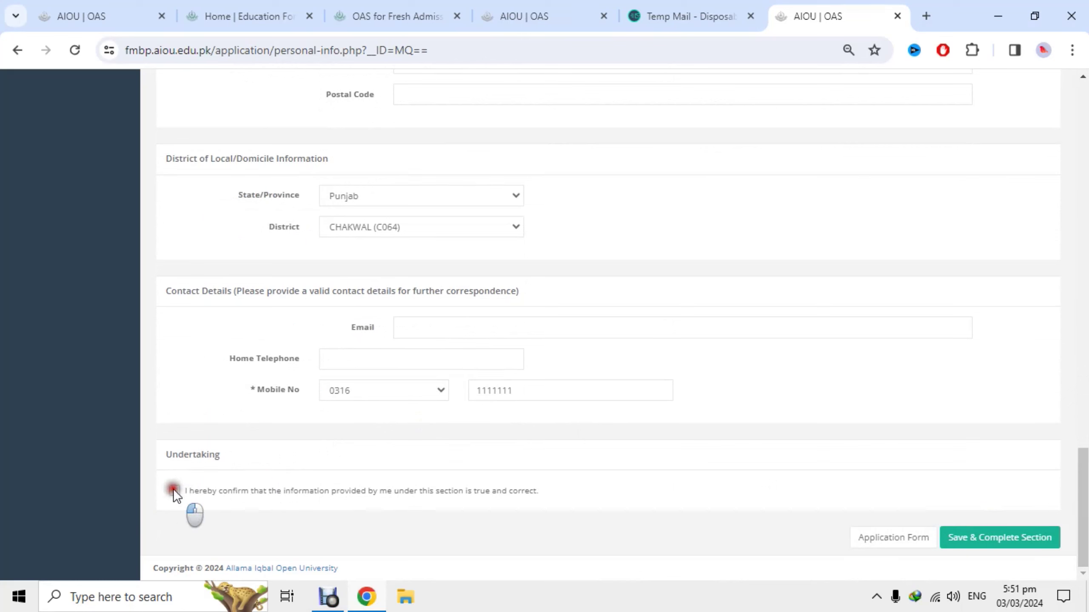
left_click(1023, 544)
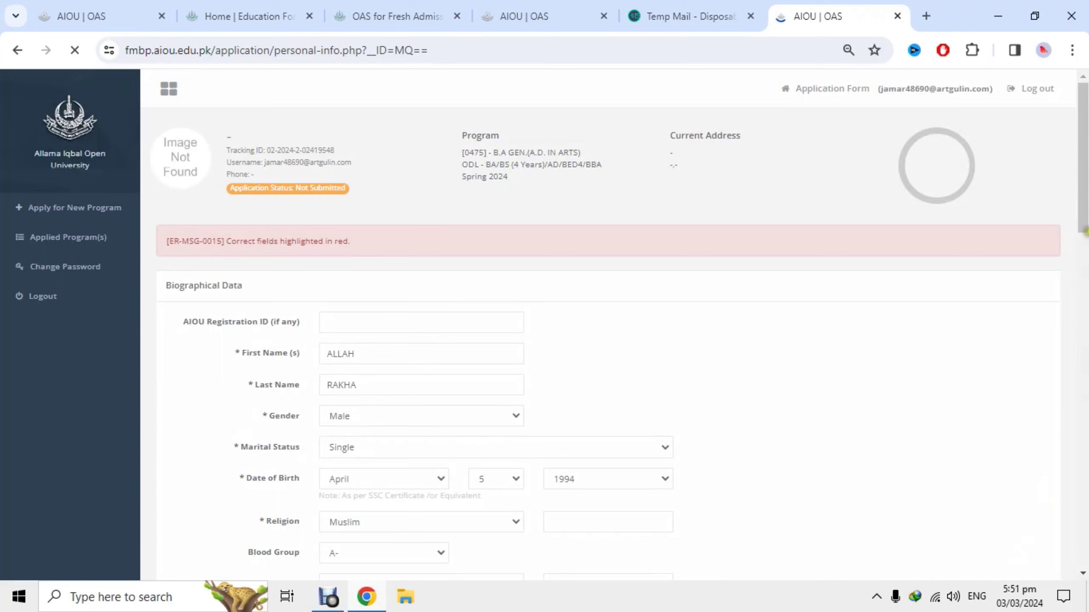
Set the postal/mailing address to copy the permanent address.
scroll(1085, 209, "down", 4)
left_click_drag(1085, 209, 1085, 327)
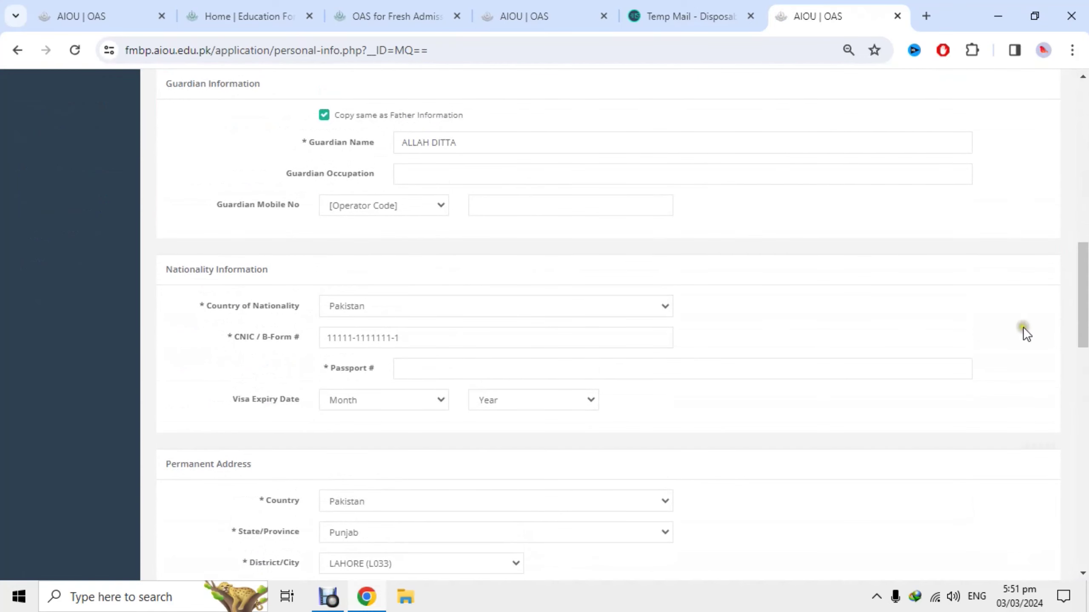
scroll(640, 307, "down", 2)
left_click(505, 273)
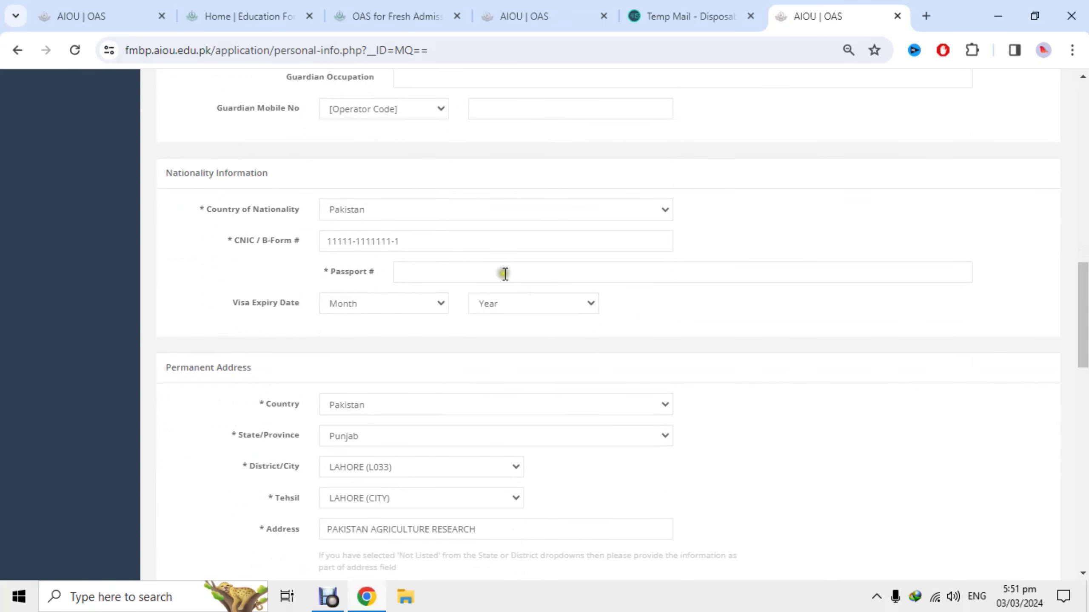
scroll(502, 272, "down", 10)
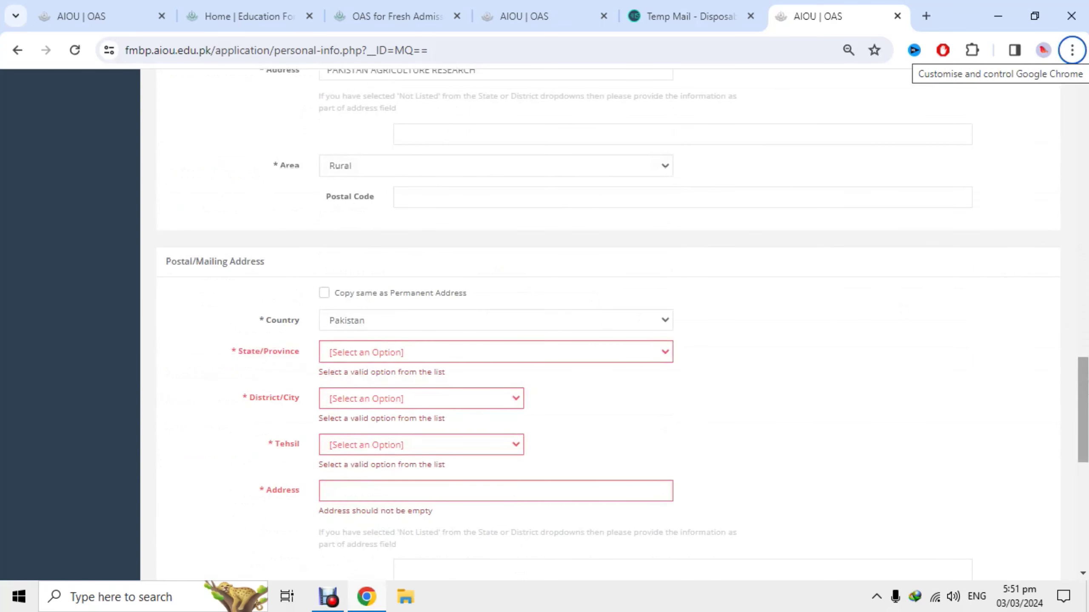
left_click(984, 368)
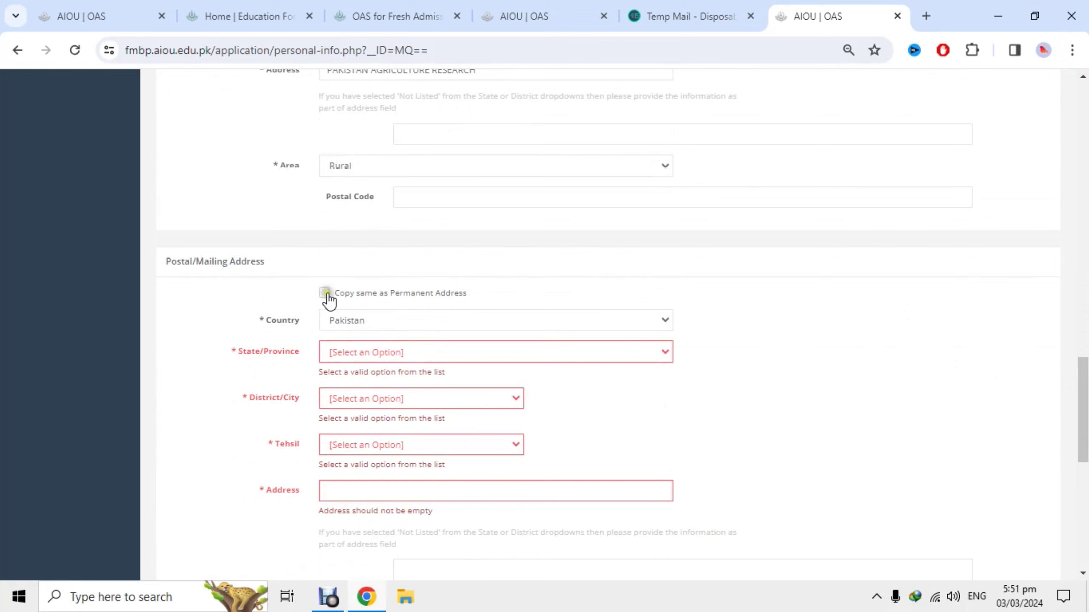
left_click(324, 292)
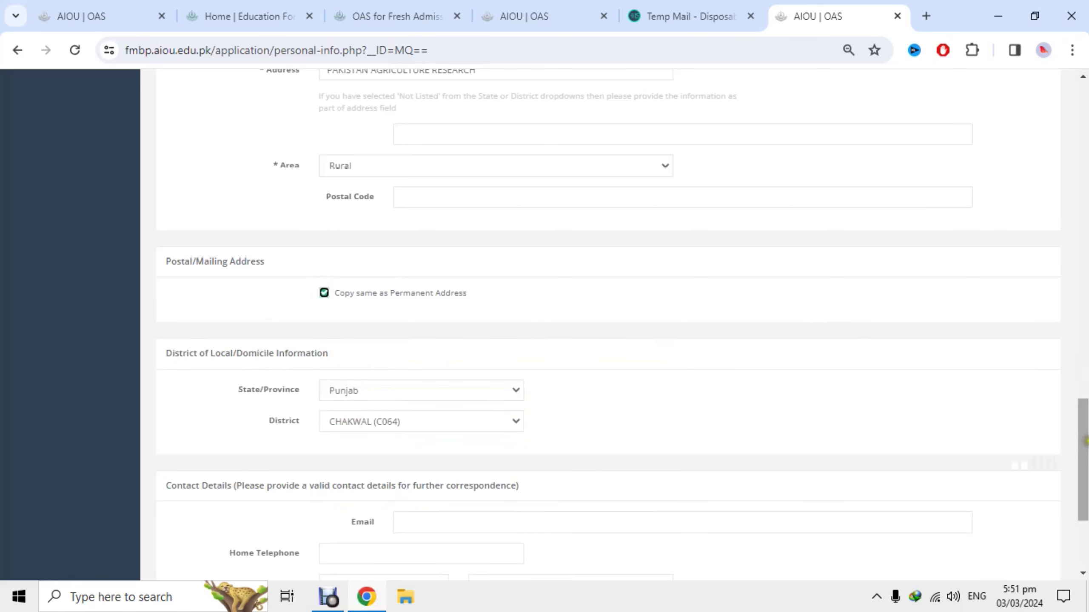
Confirm the undertaking that the information is true and correct, and save the Personal Information section as complete.
scroll(600, 343, "down", 5)
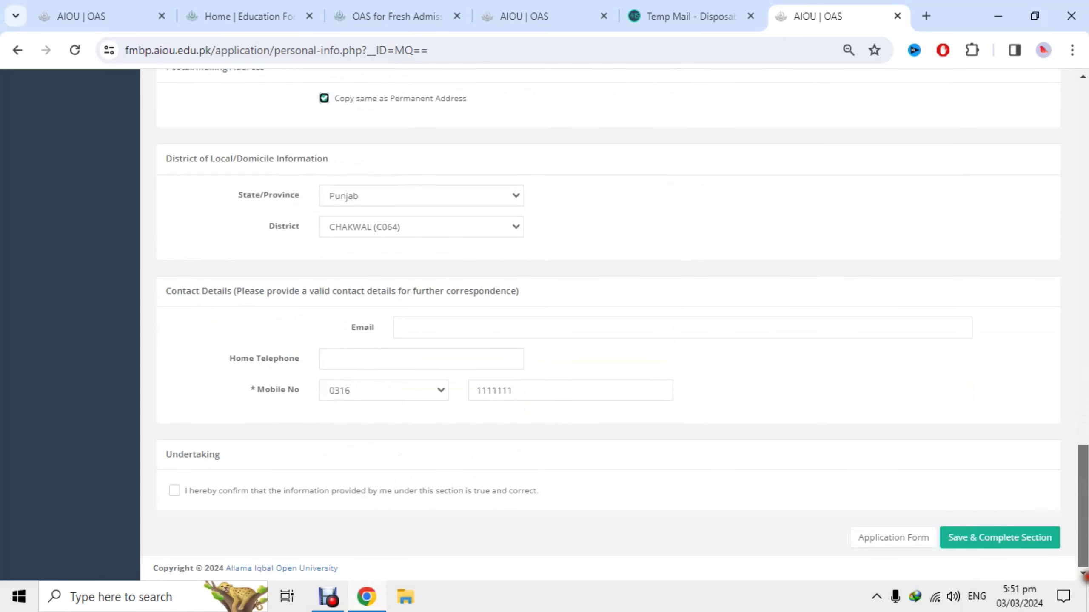
left_click(1009, 552)
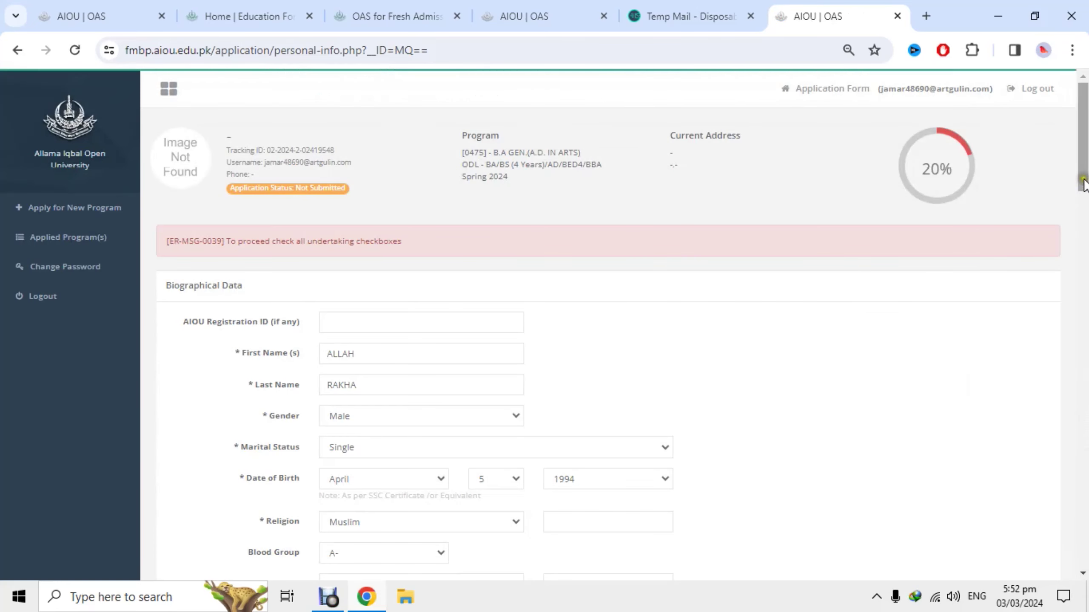
left_click_drag(1082, 172, 1085, 567)
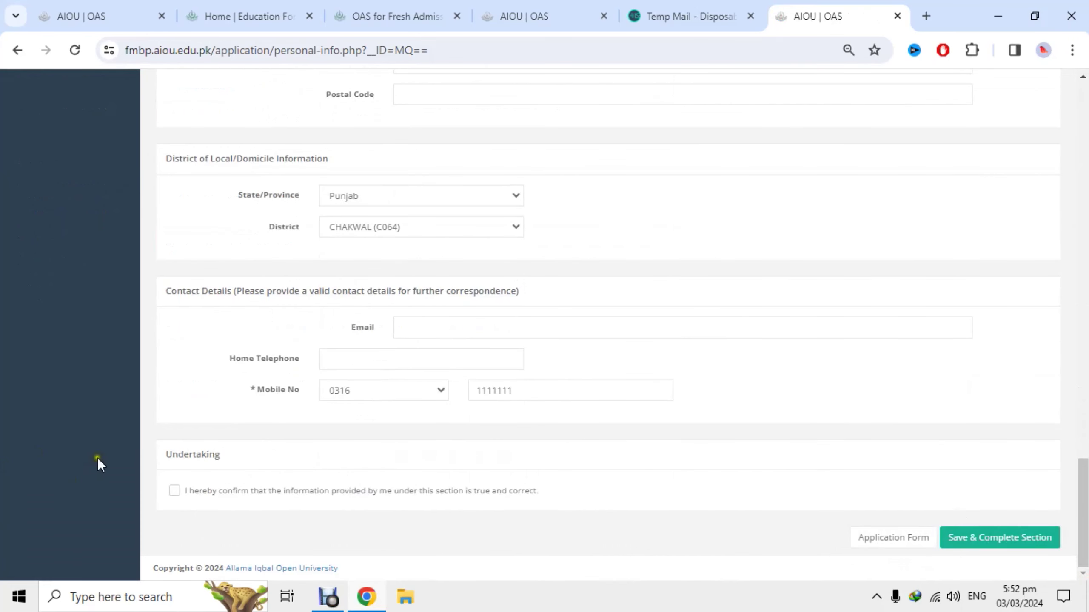
left_click(174, 490)
left_click(174, 491)
left_click(999, 543)
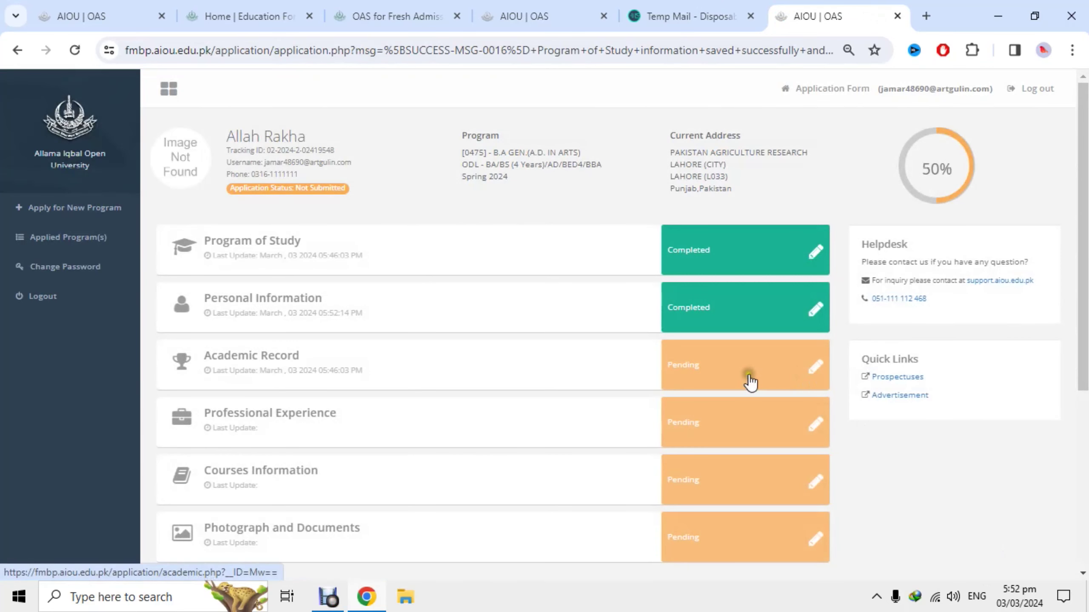
Open the Academic Record section of the application and start adding another academic record.
left_click(748, 371)
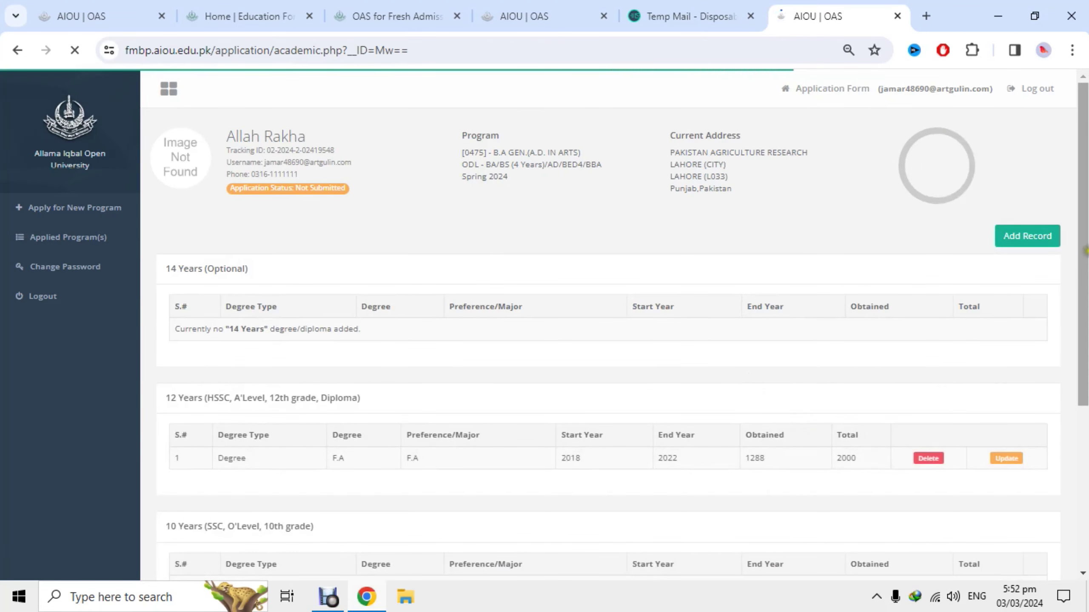
scroll(809, 432, "down", 3)
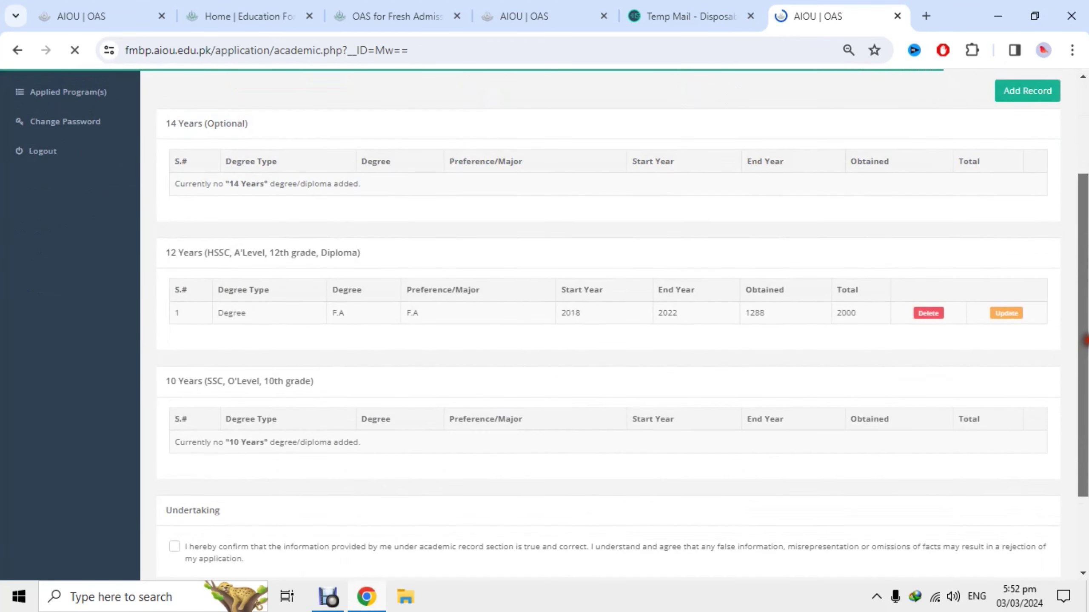
scroll(567, 359, "up", 1)
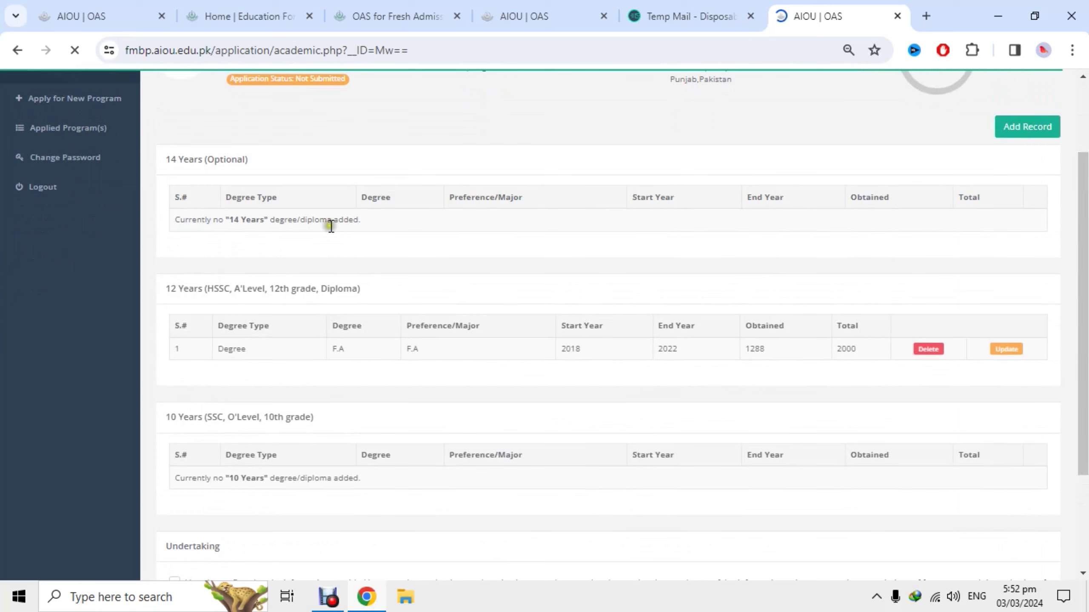
left_click(1030, 129)
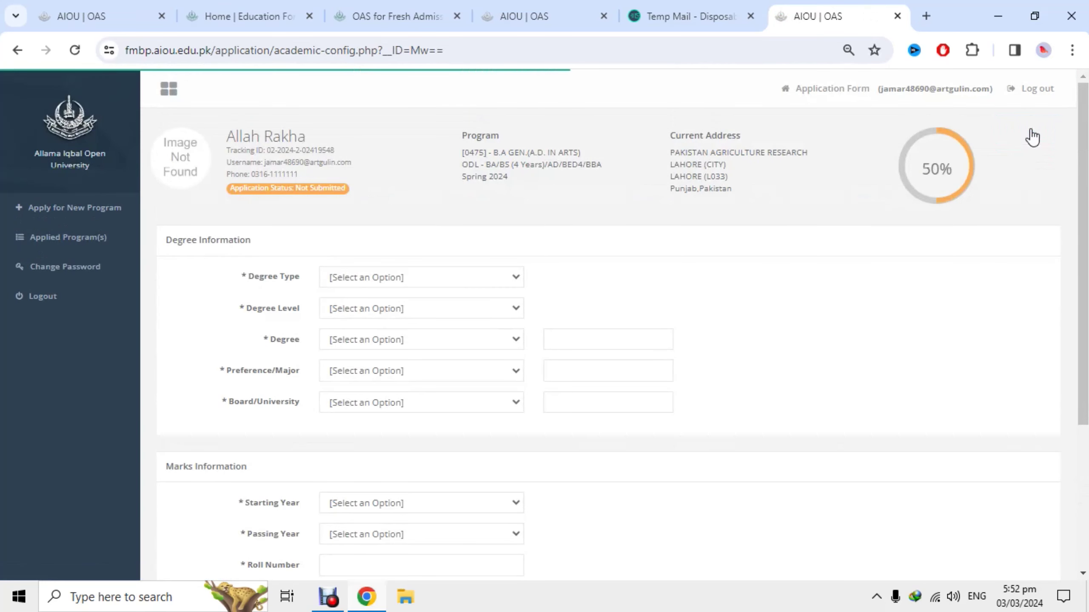
Set the new record to degree type Degree, level 10 Years, degree Matric, major Arts and board BISE Abbottabad.
left_click(405, 279)
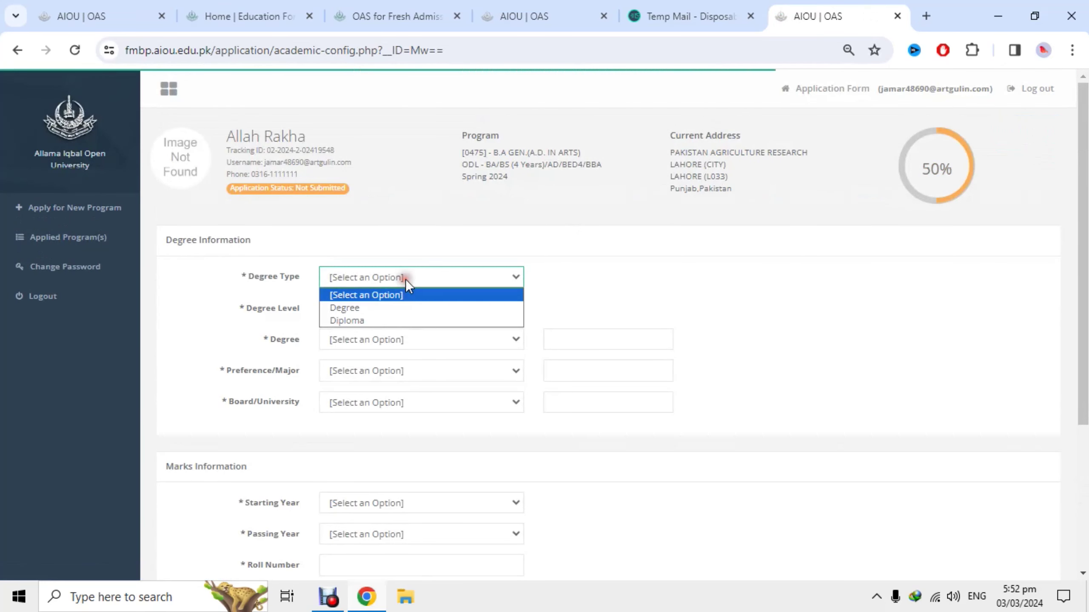
left_click(405, 306)
left_click(405, 308)
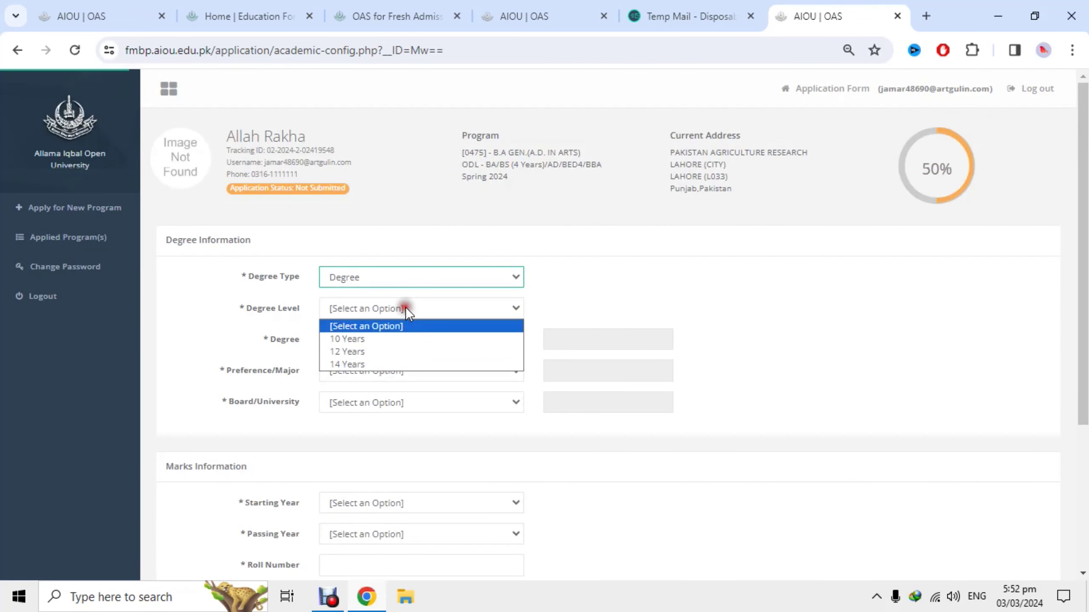
left_click(405, 340)
left_click(405, 341)
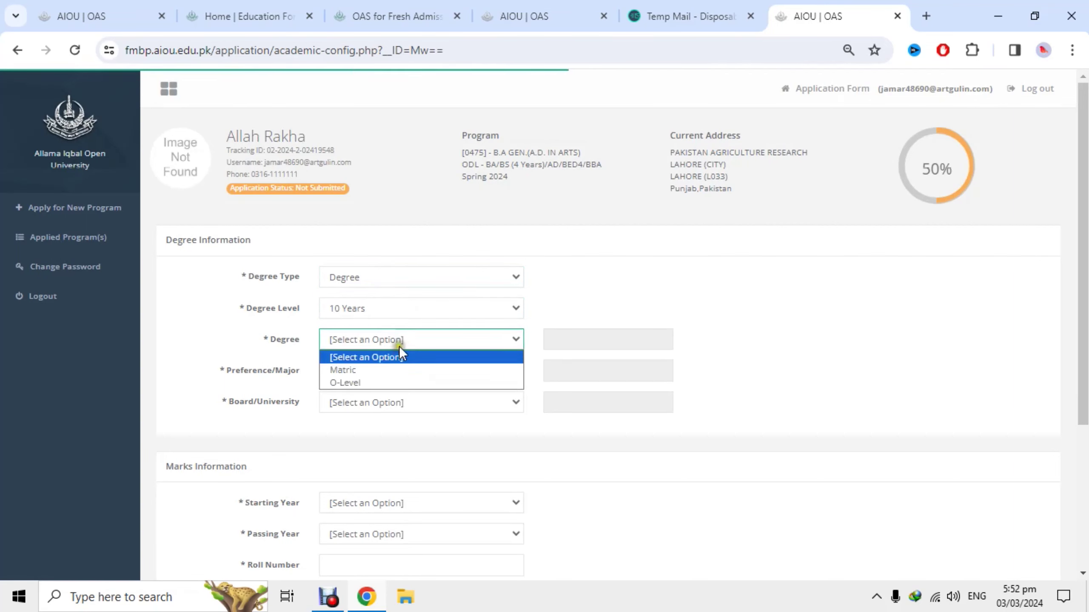
left_click(385, 368)
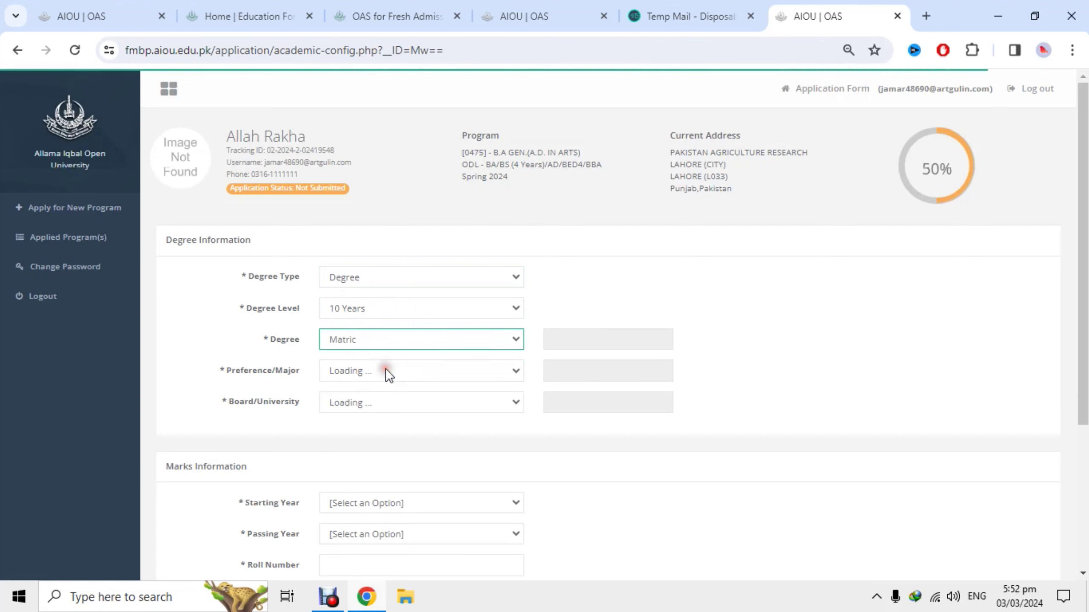
left_click(385, 368)
left_click(391, 410)
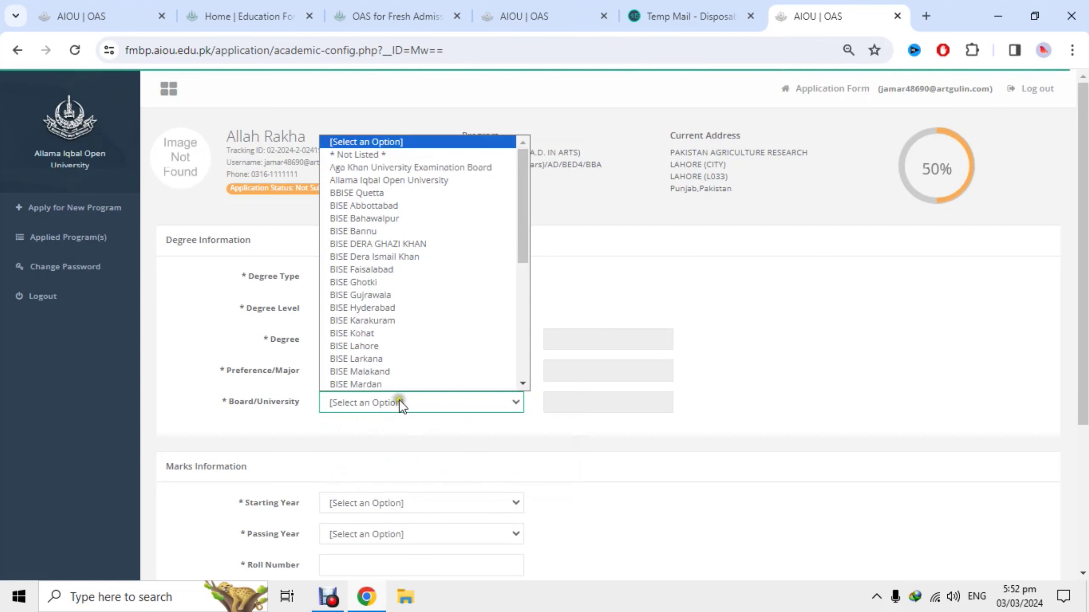
left_click(415, 206)
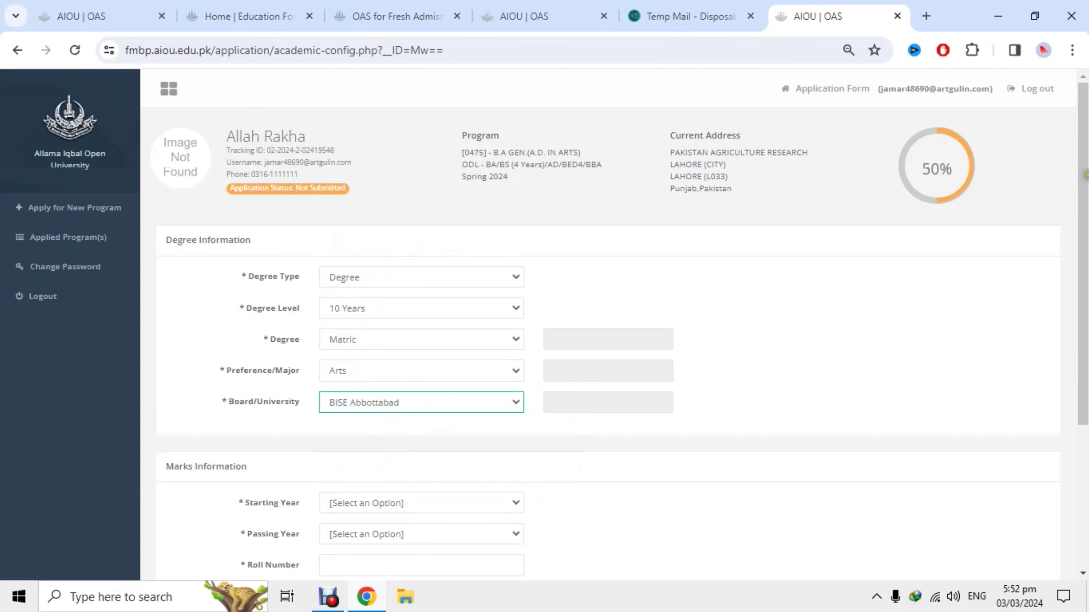
Set the Matric record's starting year to 2012 and passing year to 2014, and fill in the roll number.
left_click_drag(1085, 175, 1086, 291)
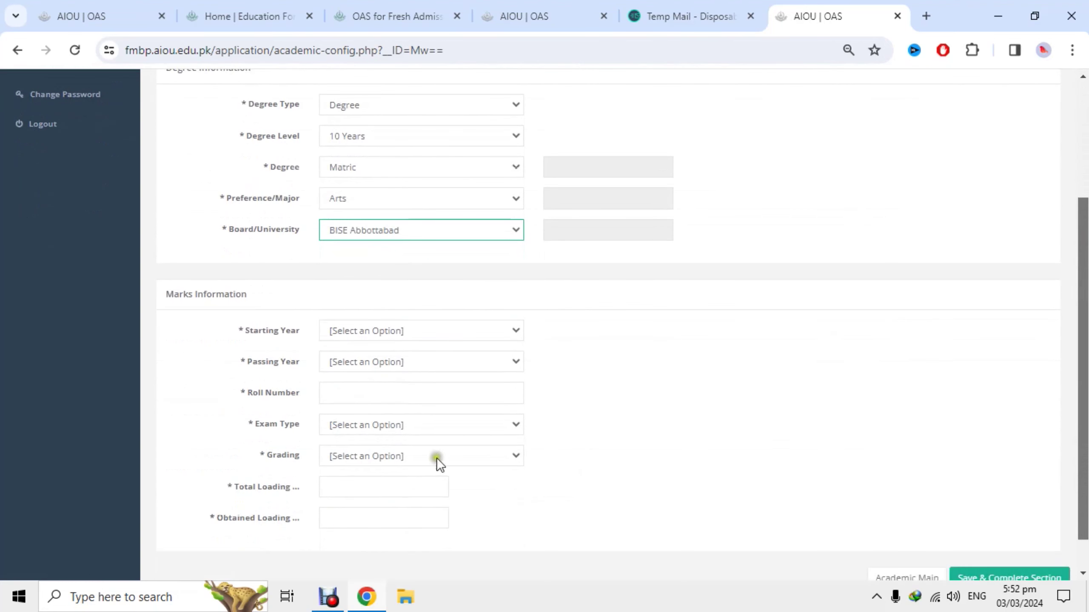
left_click(375, 330)
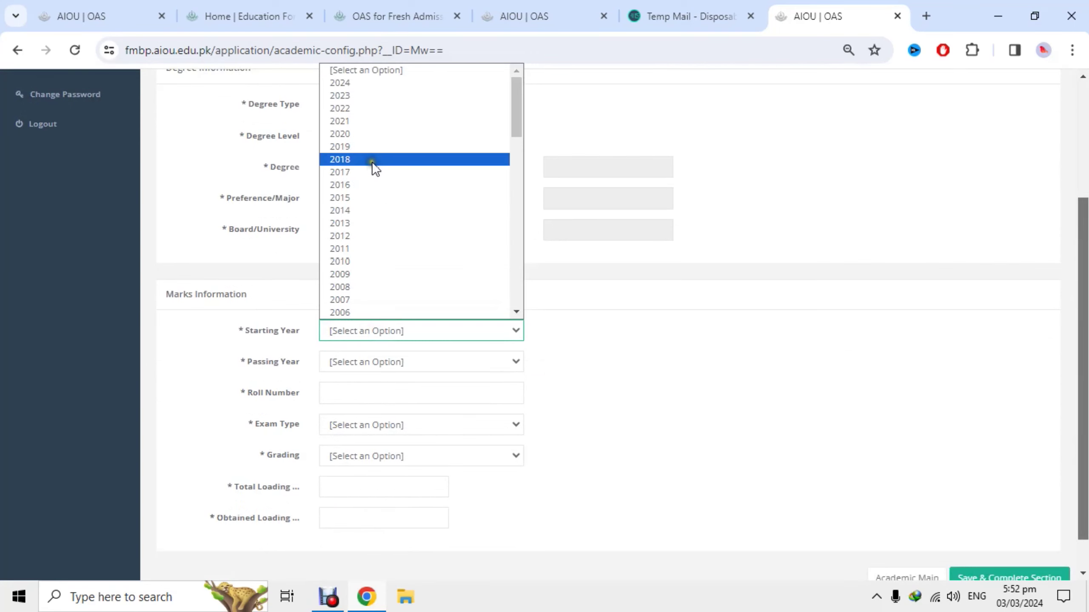
left_click(372, 236)
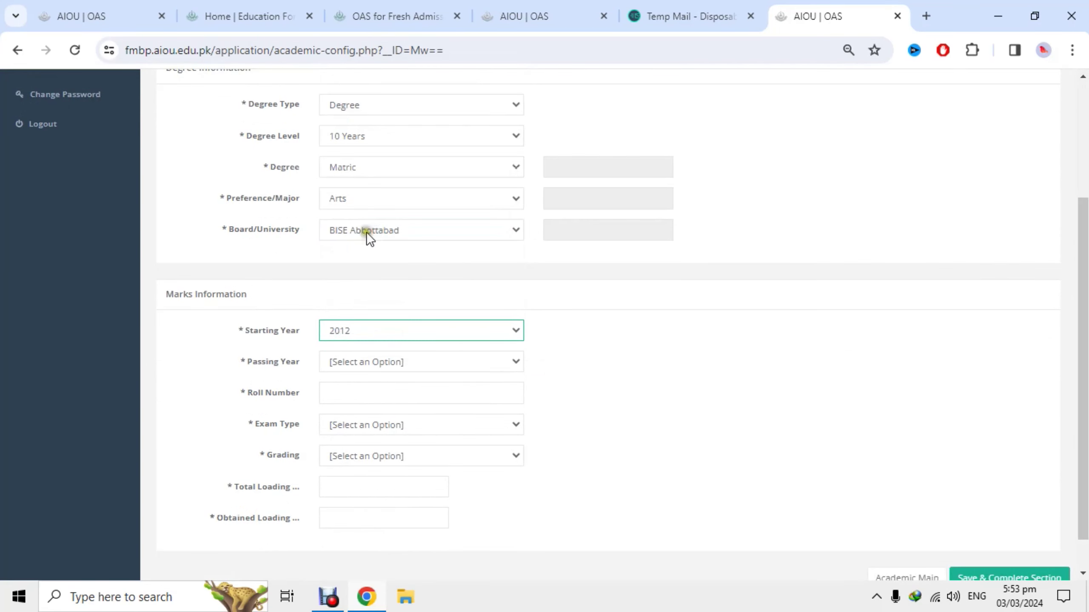
left_click(374, 363)
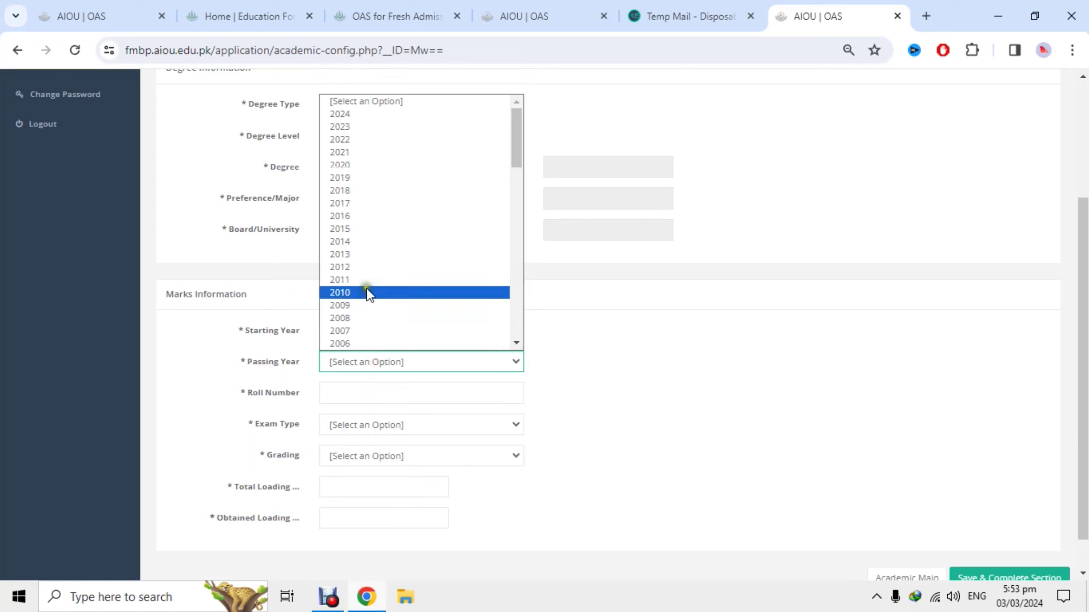
left_click(360, 237)
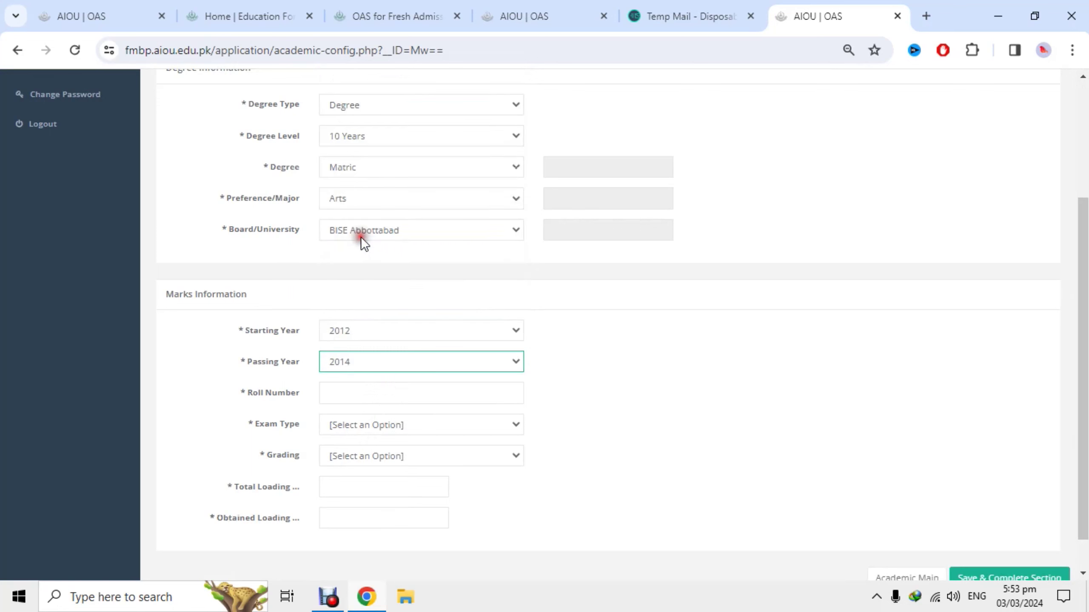
left_click(350, 399)
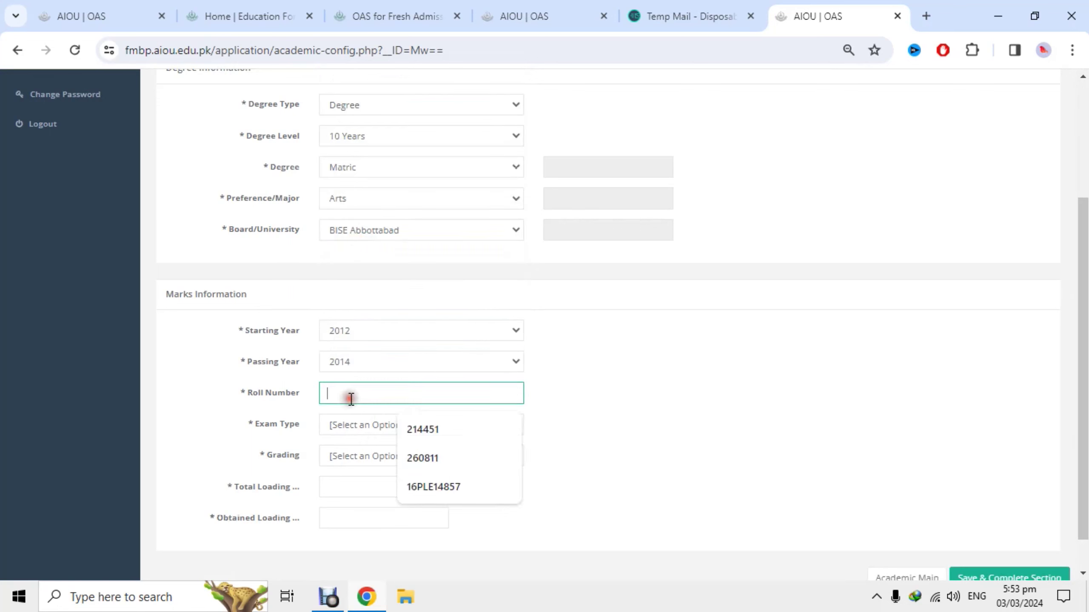
left_click(419, 459)
Set the Matric record's exam type to Annual and its grading to Marks.
left_click(372, 424)
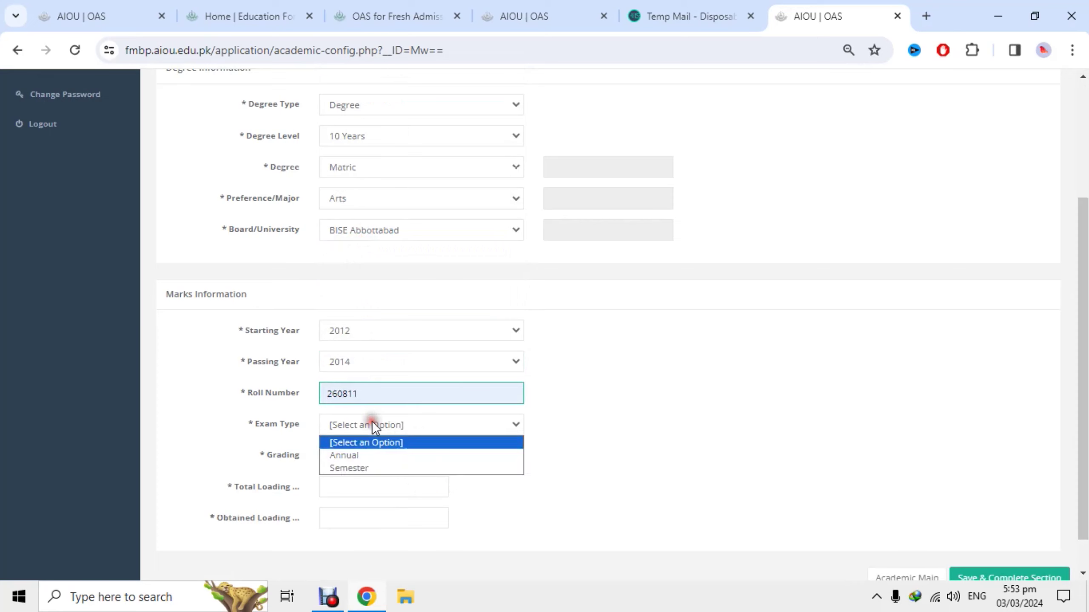
left_click(372, 457)
left_click(372, 458)
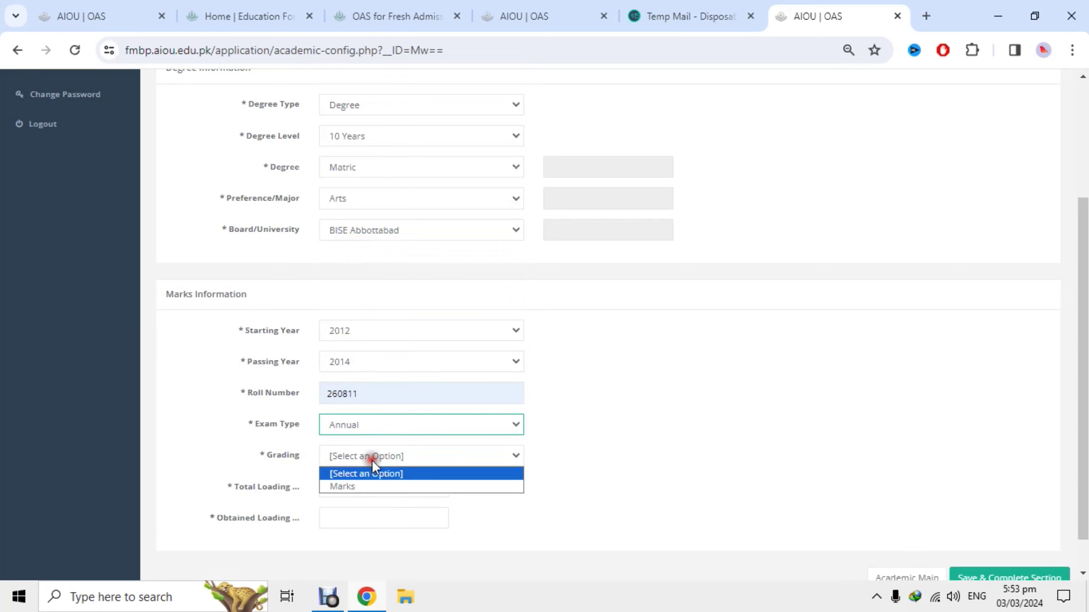
left_click(372, 481)
Enter 1050 total marks and 512 obtained marks, and save the Matric record as complete.
left_click(372, 482)
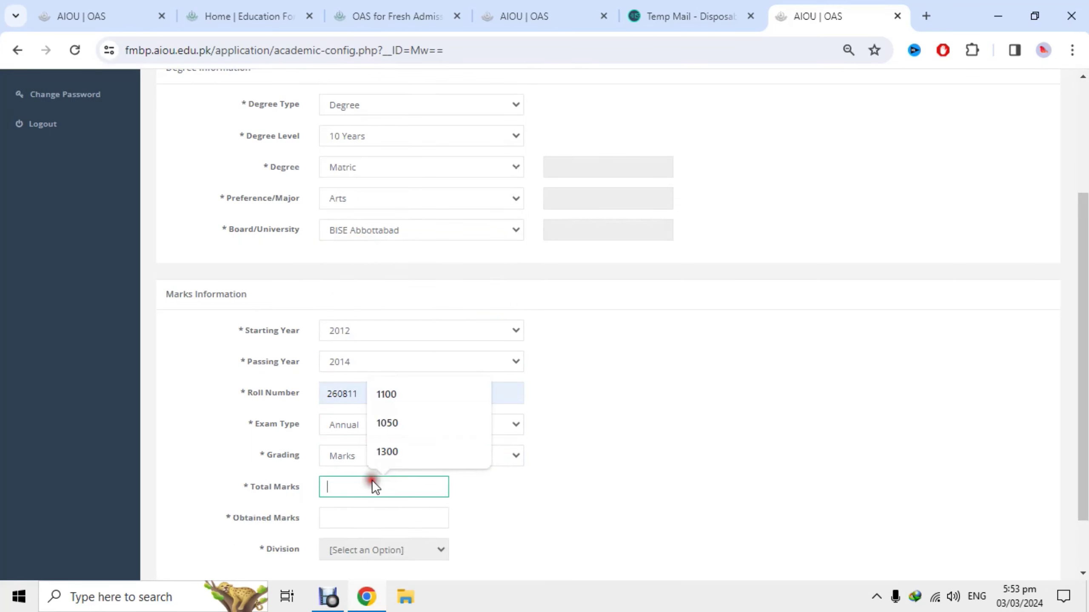
left_click(385, 421)
left_click(379, 517)
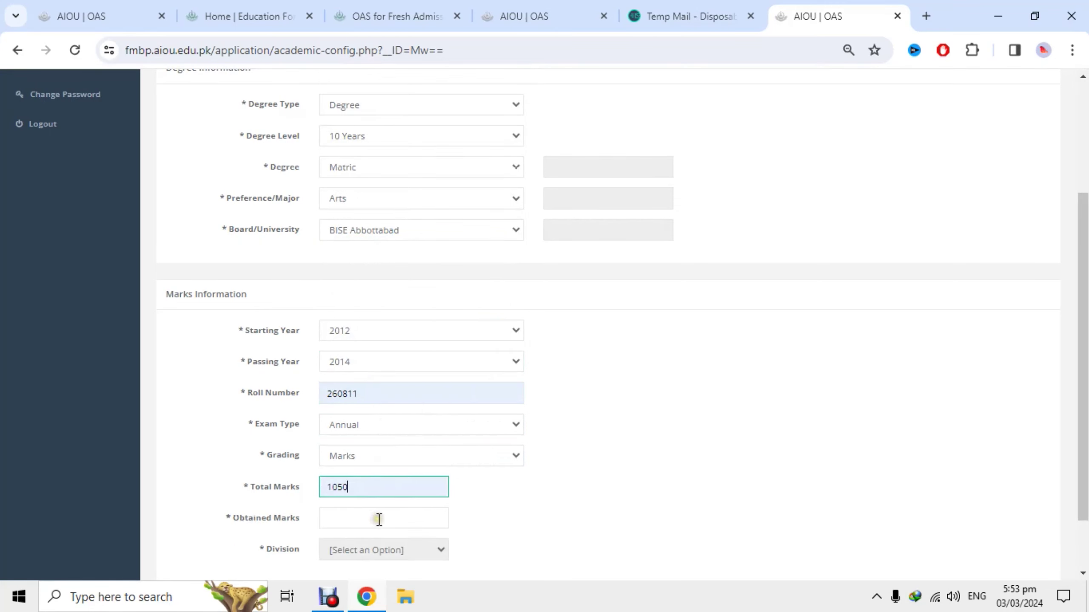
left_click(386, 456)
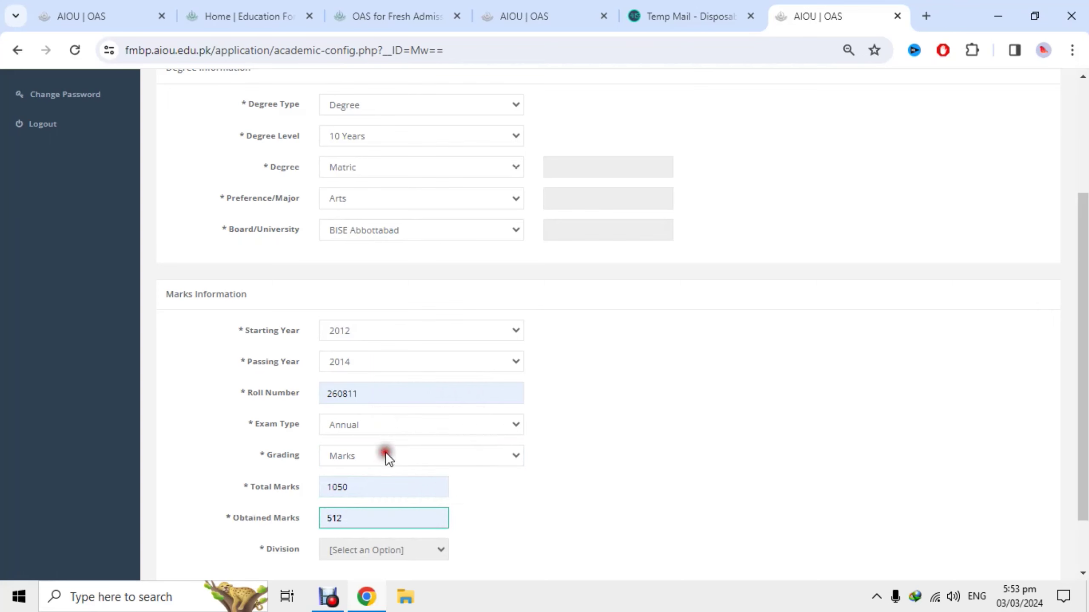
scroll(552, 324, "down", 2)
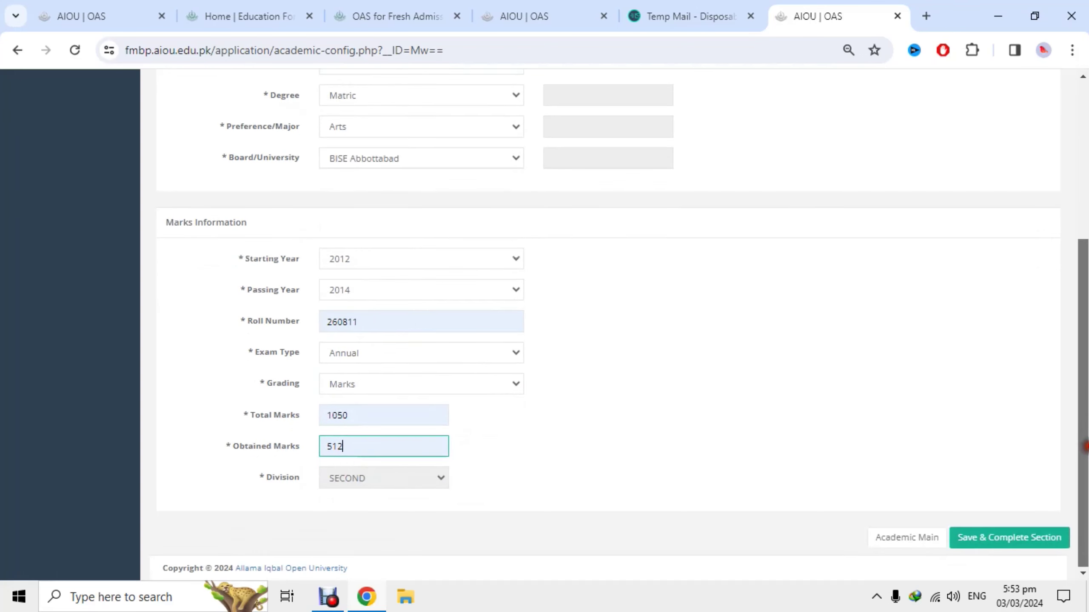
left_click(1025, 539)
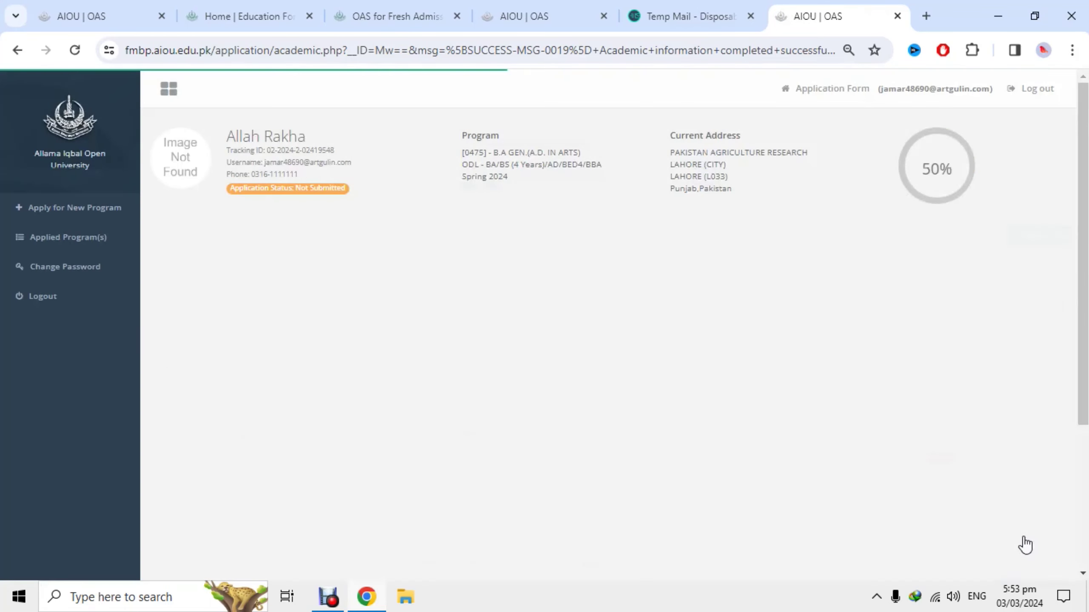
Accept the undertaking for the academic record and save the Academic Record section as complete.
left_click_drag(1085, 246, 1086, 387)
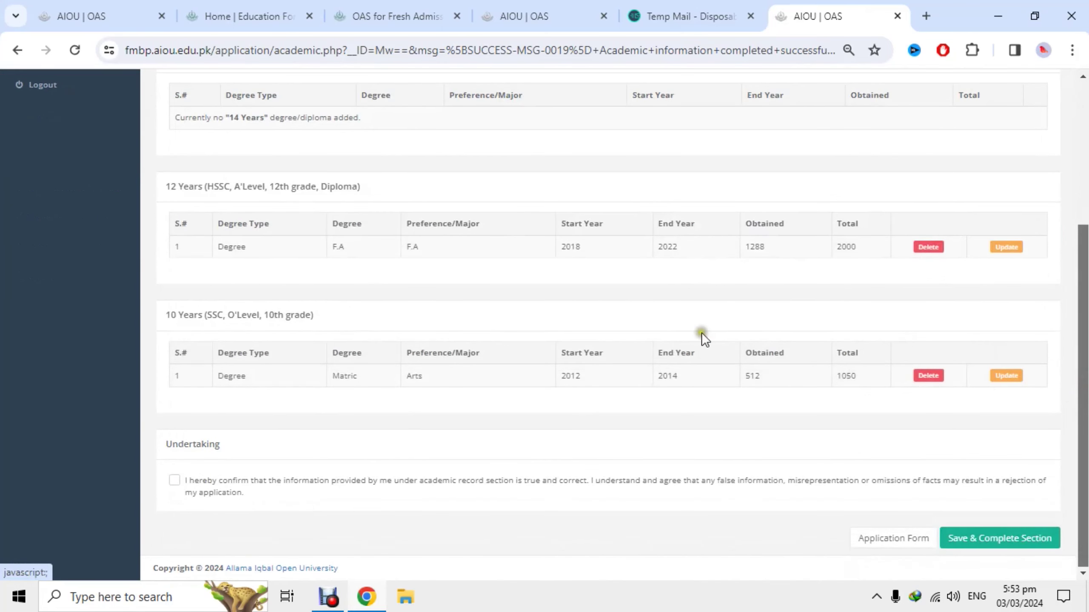
left_click(173, 481)
left_click(995, 541)
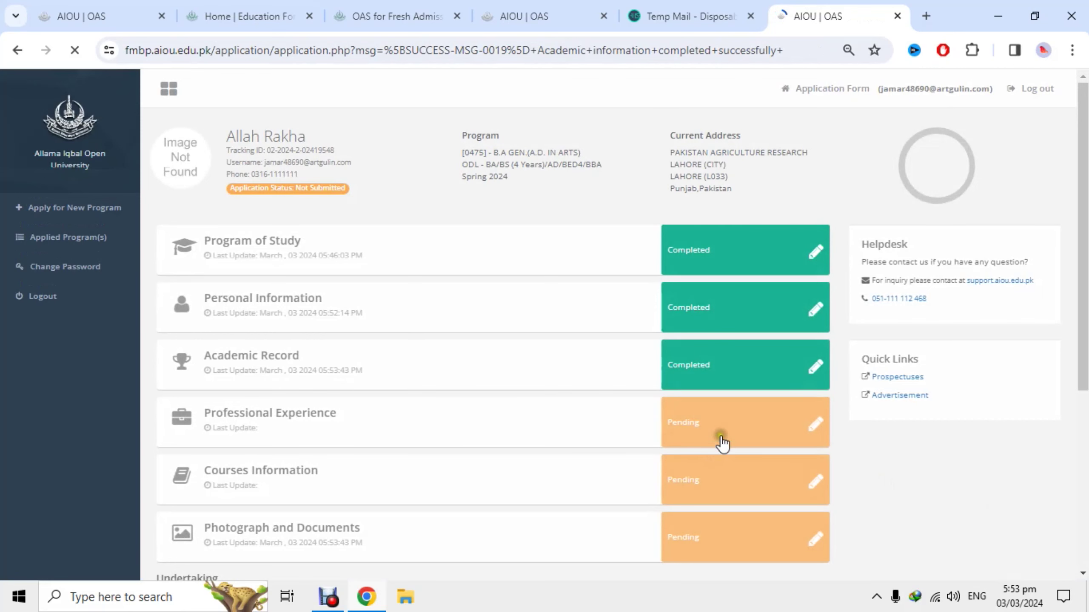
Open the Professional Experience section and save it as complete without adding any work record.
left_click(722, 443)
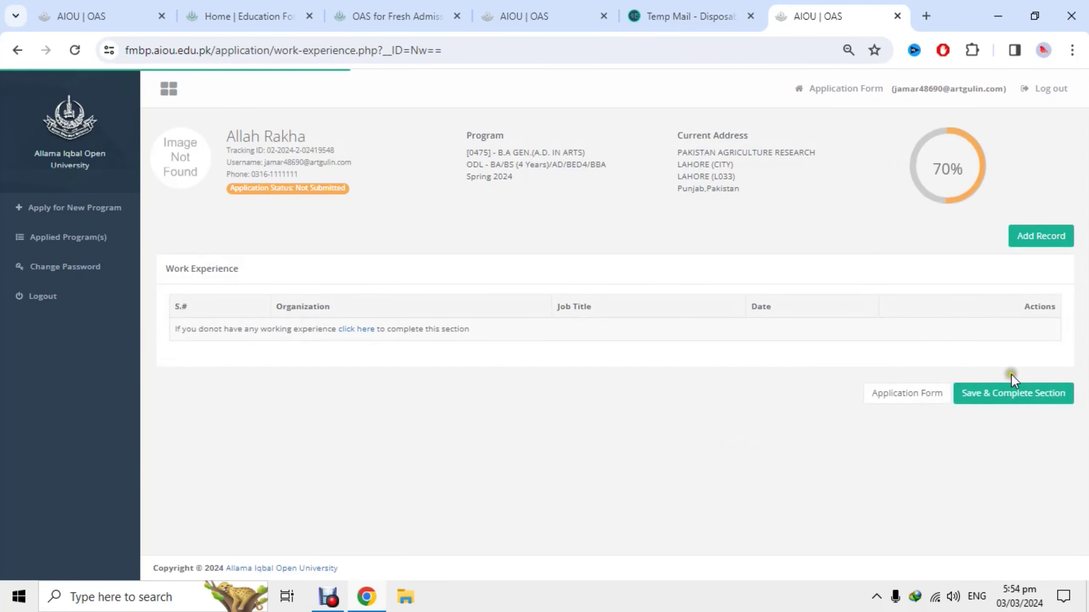
left_click(1015, 392)
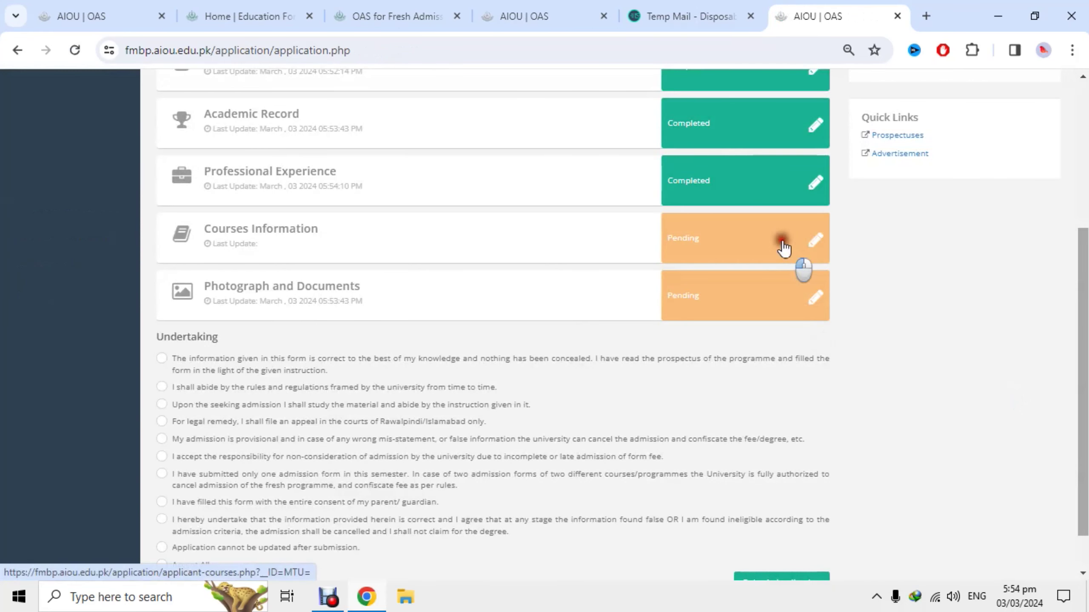
In Courses Information, choose electives AIOU416 Islamiat and AIOU413 Sociology-II and add the courses.
left_click(782, 240)
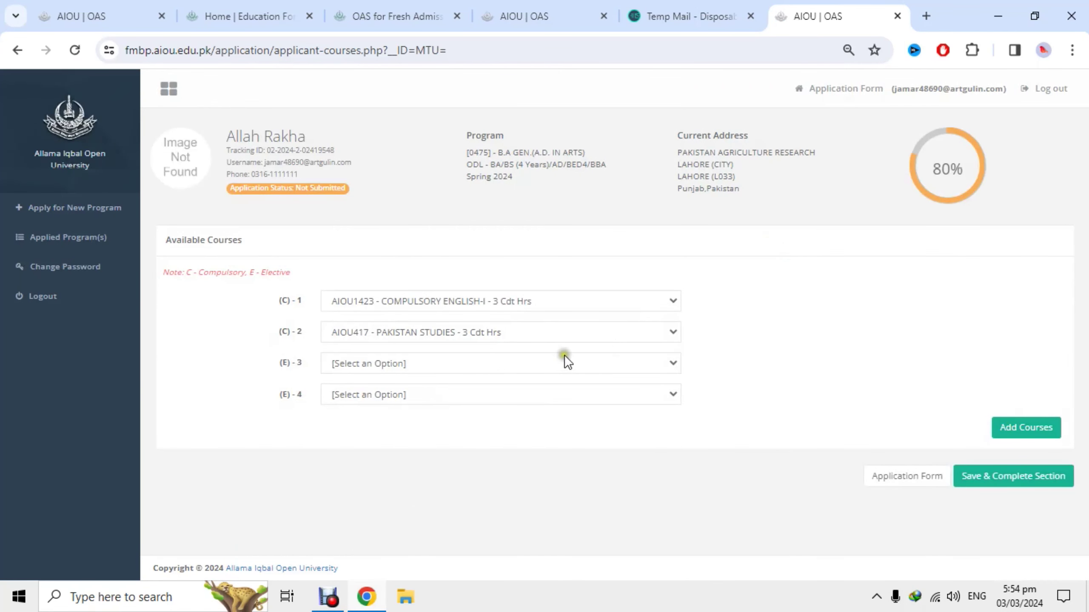
left_click(581, 359)
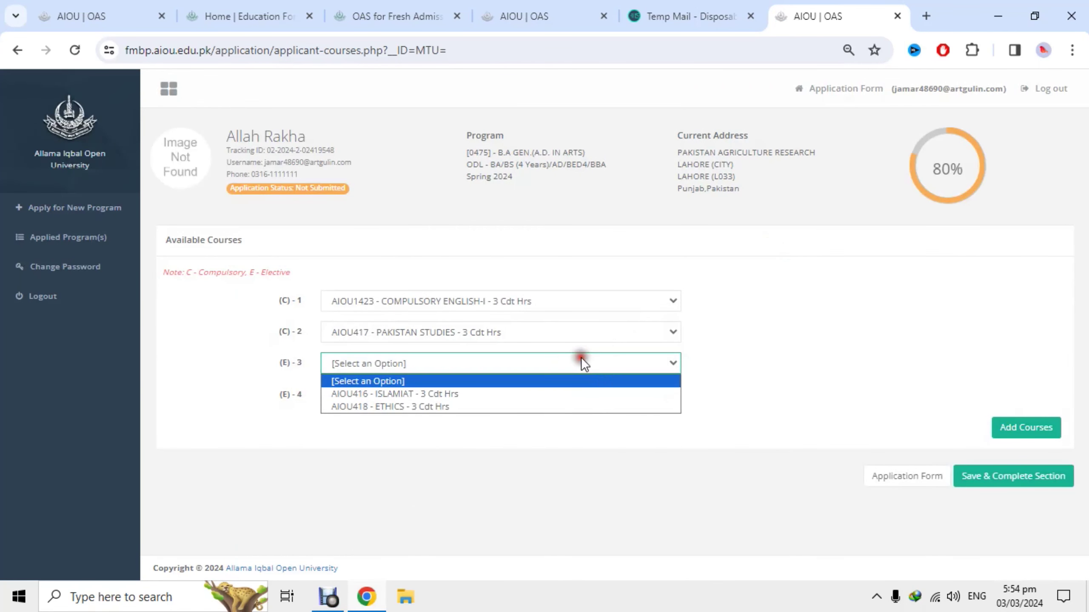
left_click(575, 398)
left_click(575, 398)
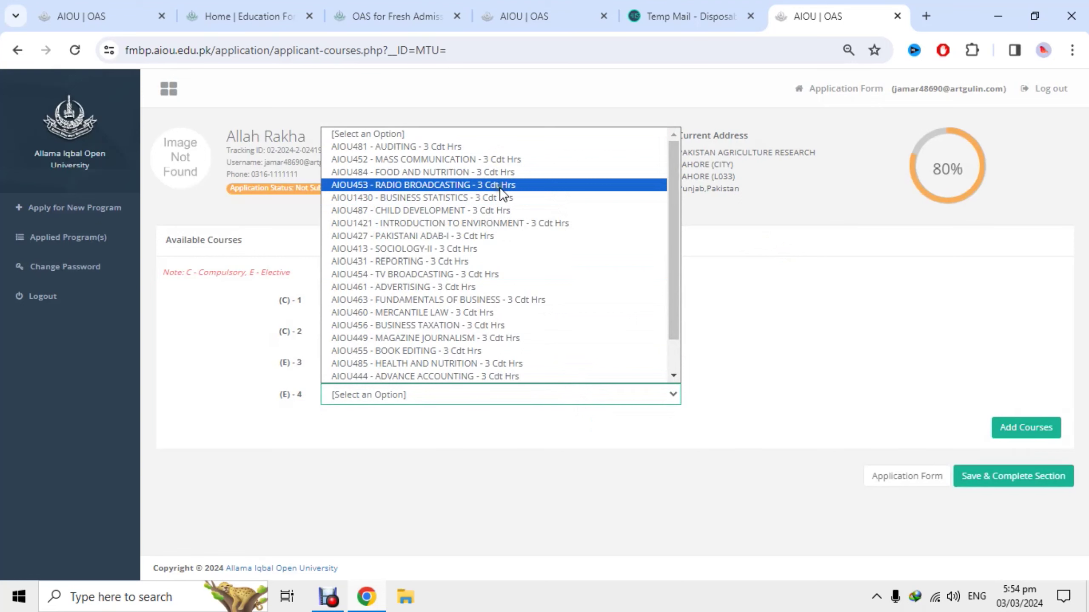
left_click(499, 249)
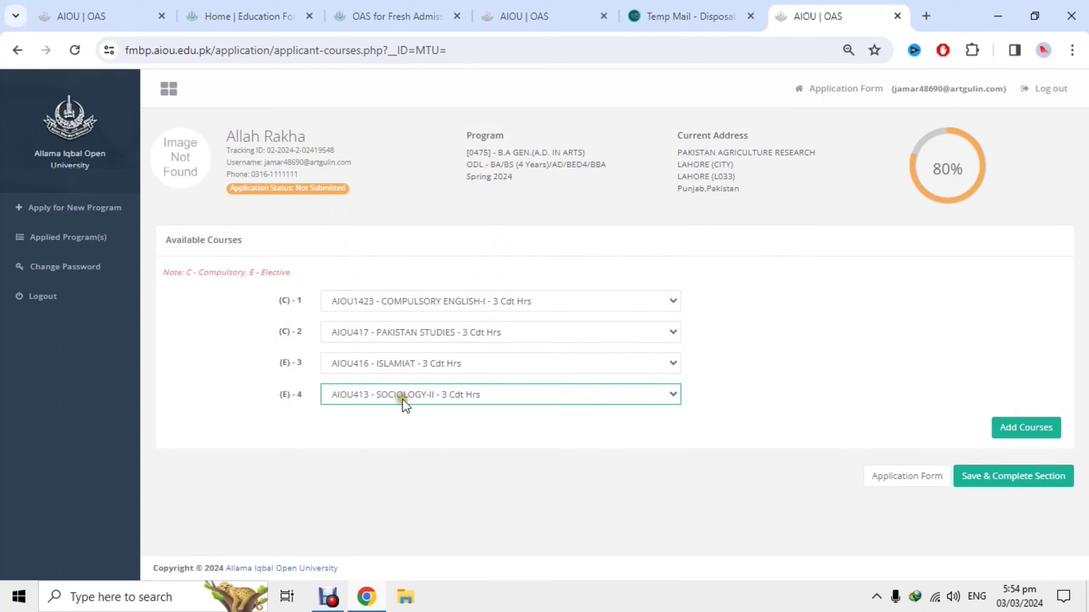
left_click(1015, 431)
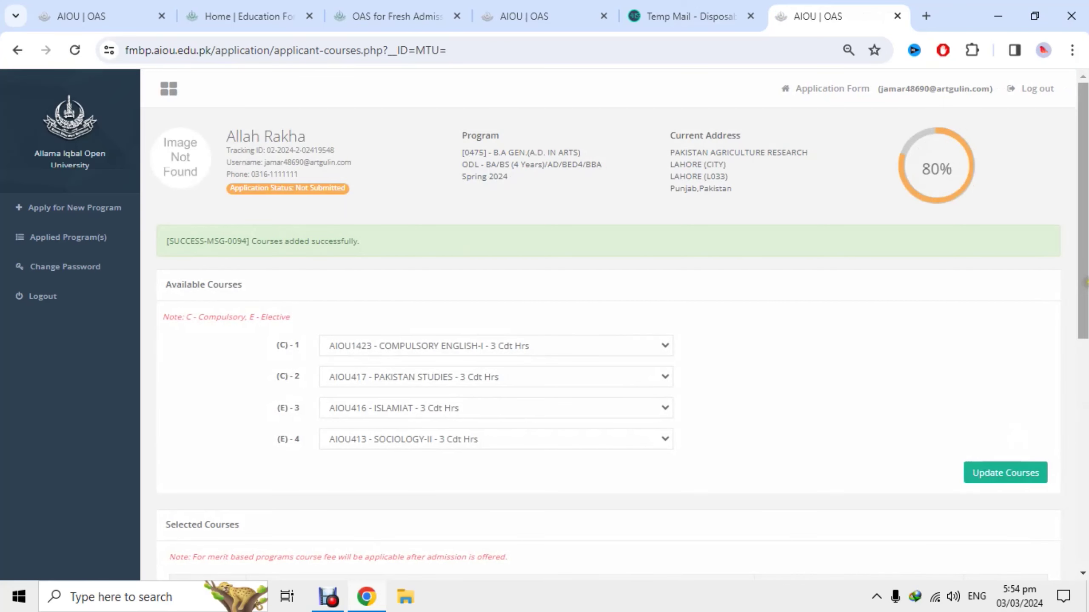
Review the selected courses and fee breakdown, and save the Courses Information section as complete.
left_click_drag(1087, 282, 1087, 499)
left_click_drag(1000, 480, 1062, 475)
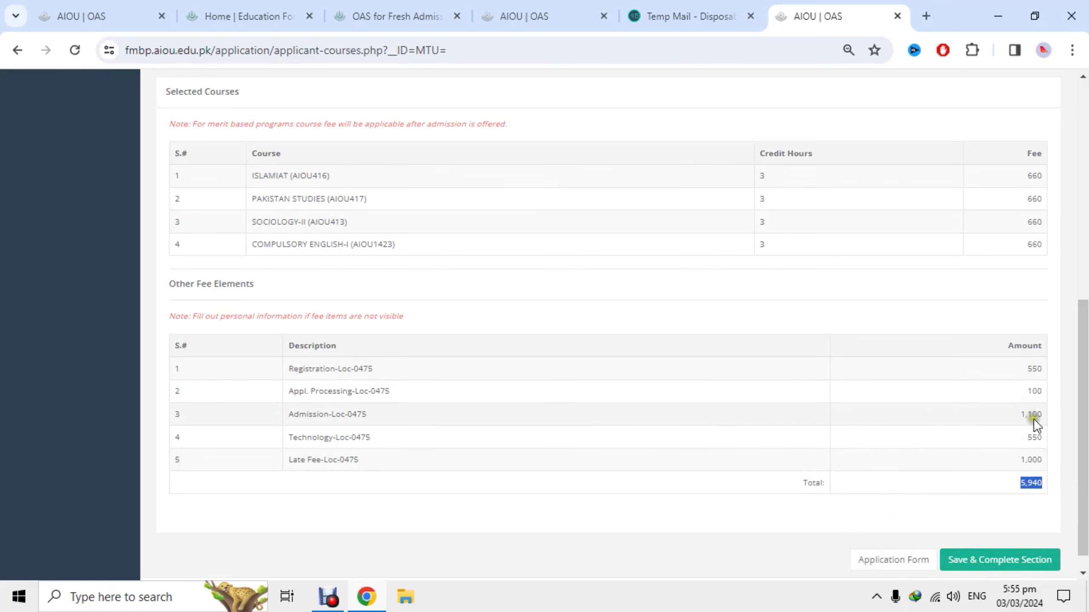
left_click_drag(1083, 319, 1083, 265)
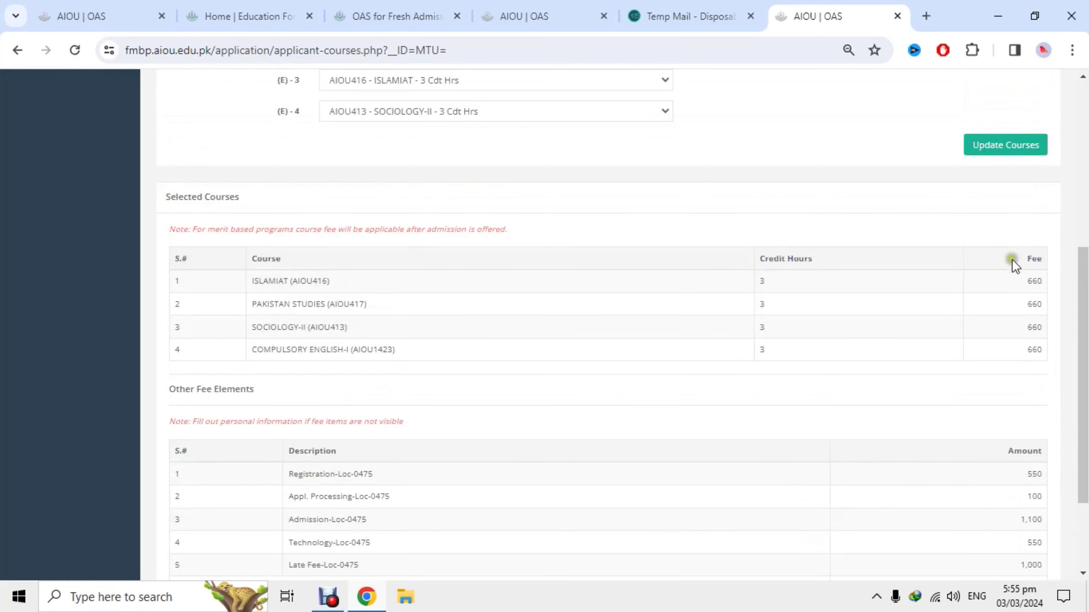
left_click_drag(1084, 300, 1084, 365)
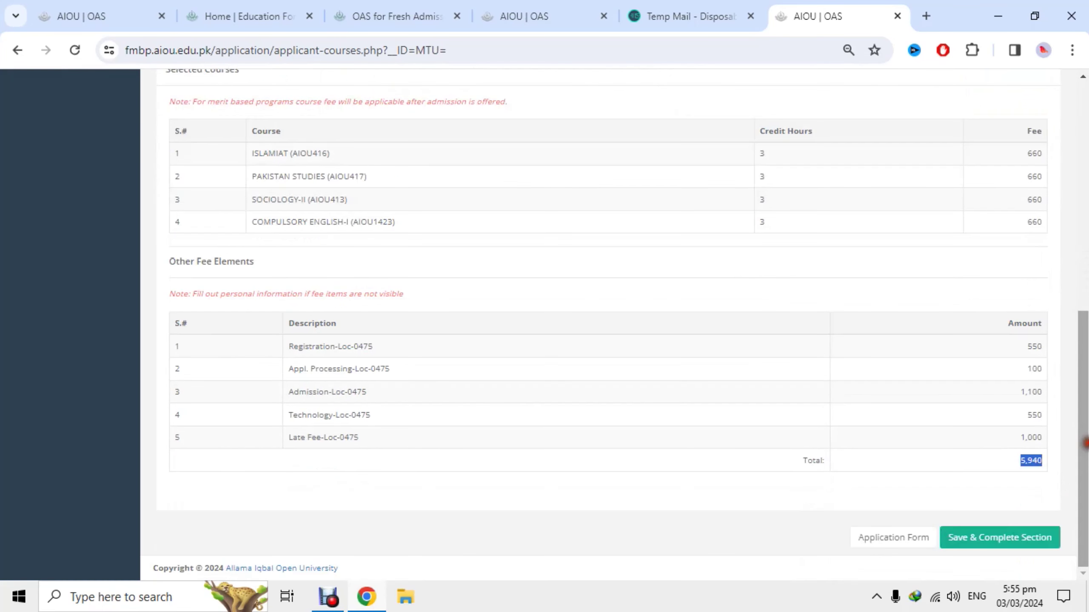
left_click(1023, 537)
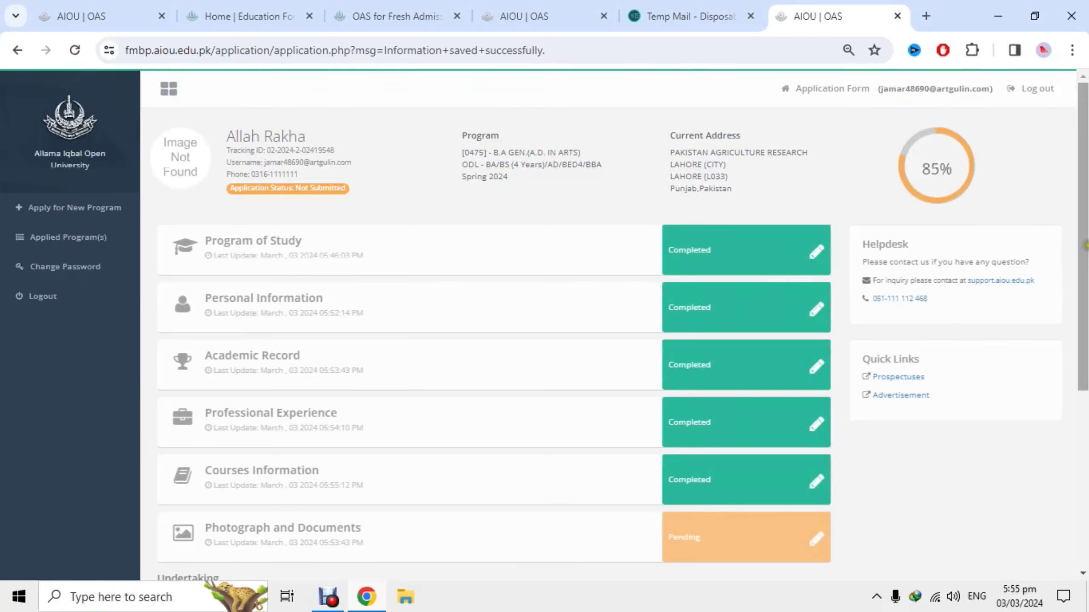
Open the Photograph and Documents section and review the required applicant, guardian and academic documents with their size and format limits.
scroll(1086, 300, "down", 4)
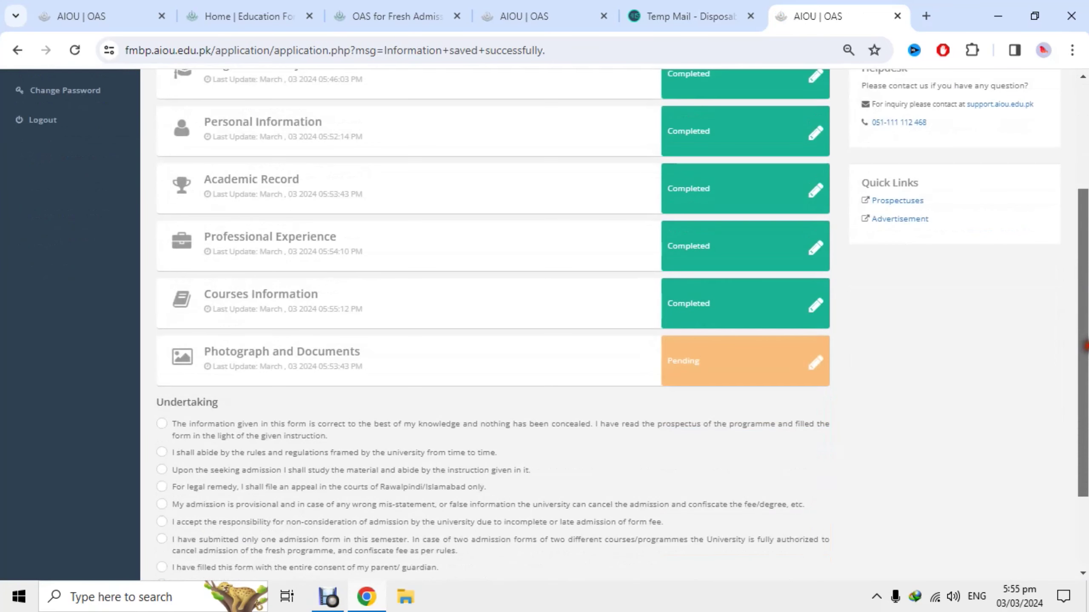
left_click(731, 363)
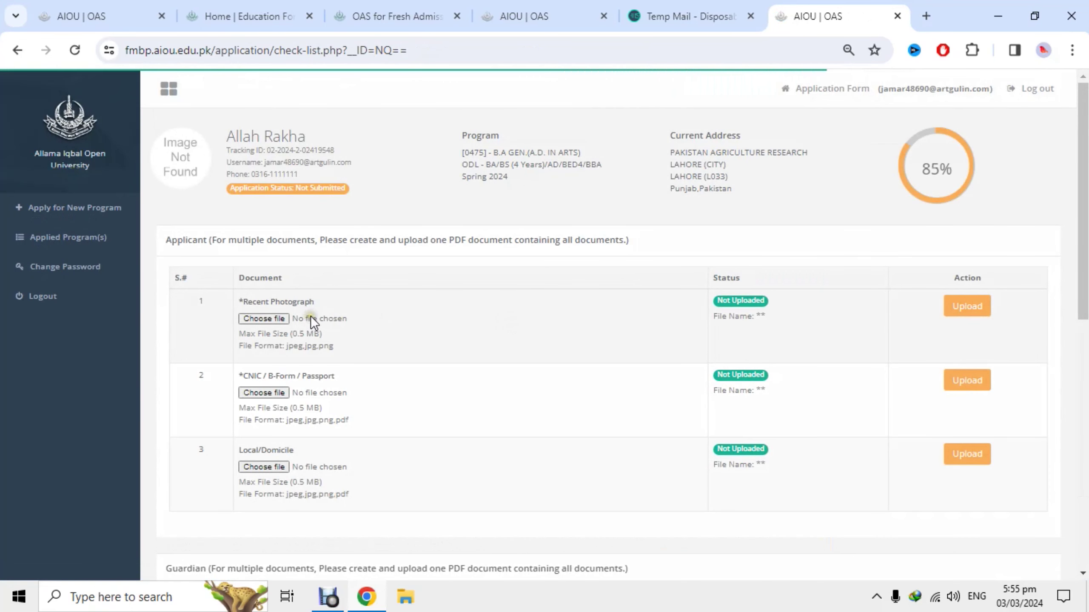
left_click_drag(1086, 255, 1086, 344)
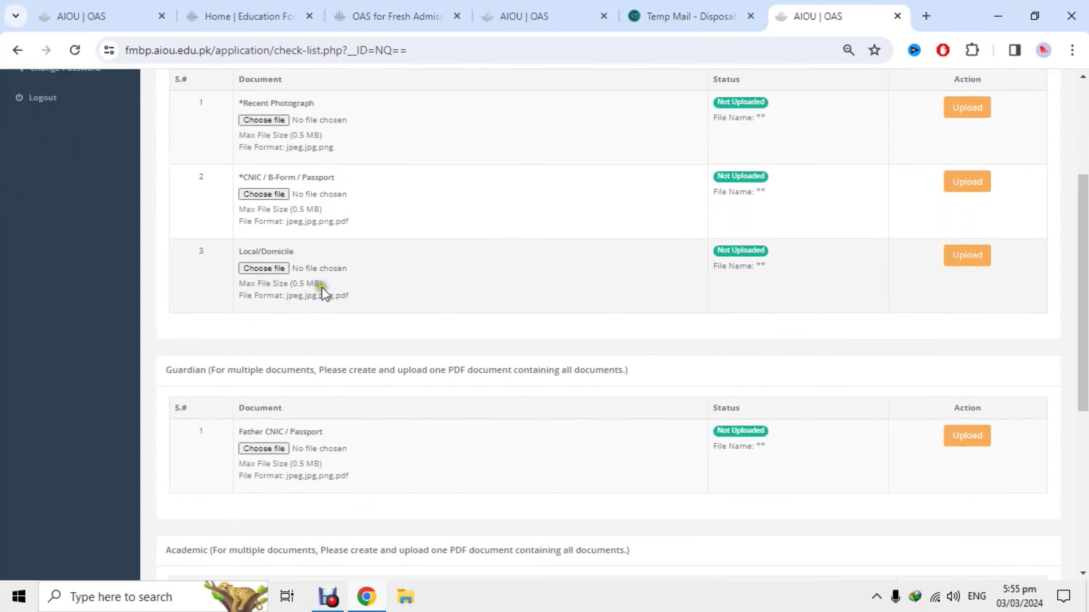
left_click_drag(1085, 326, 1086, 482)
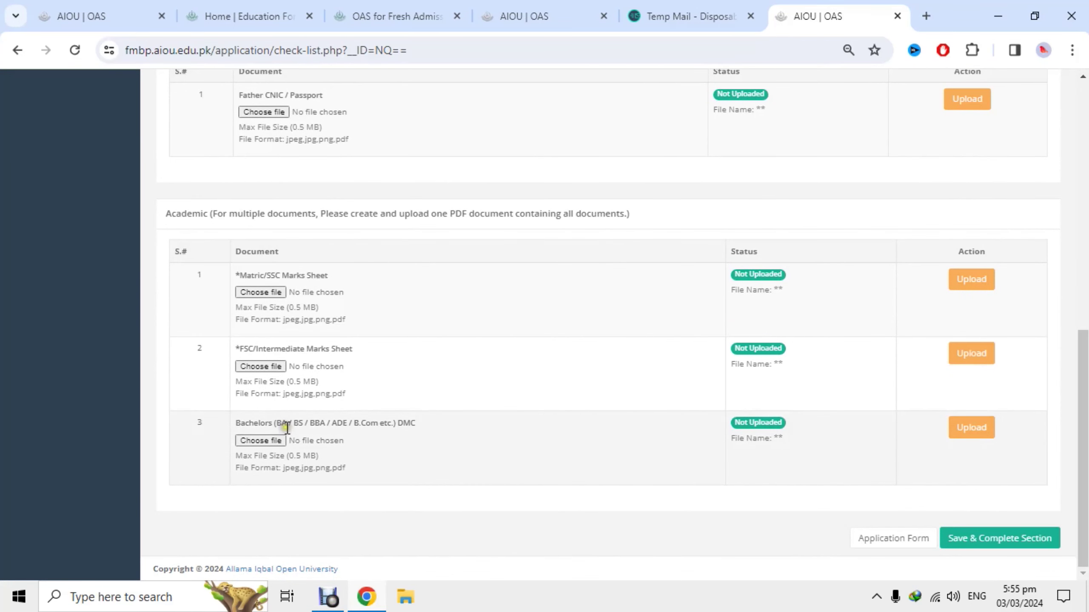
left_click_drag(1084, 414, 1085, 131)
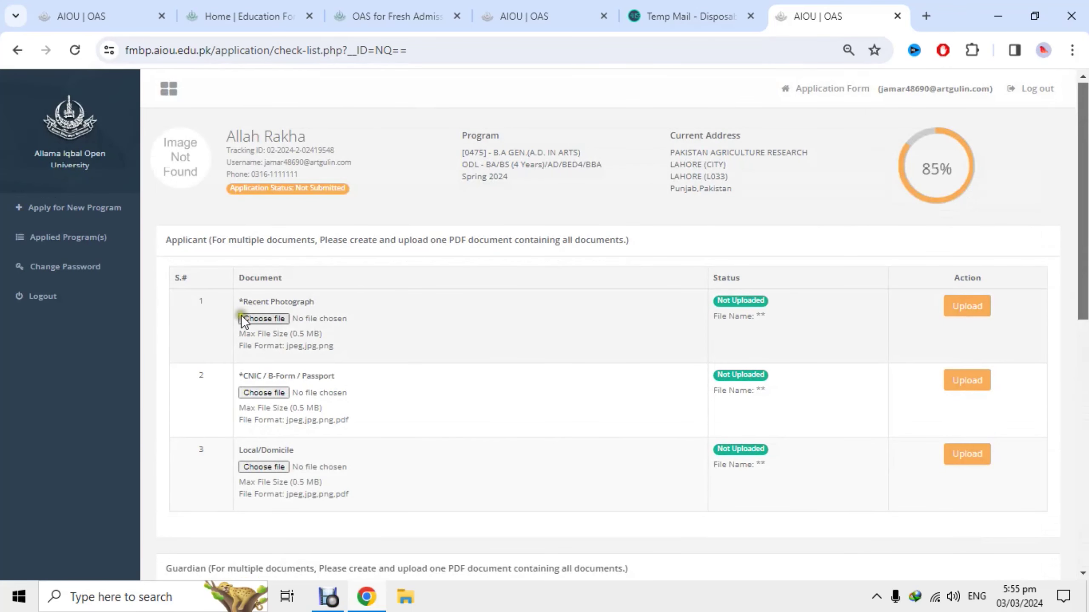
left_click(210, 301)
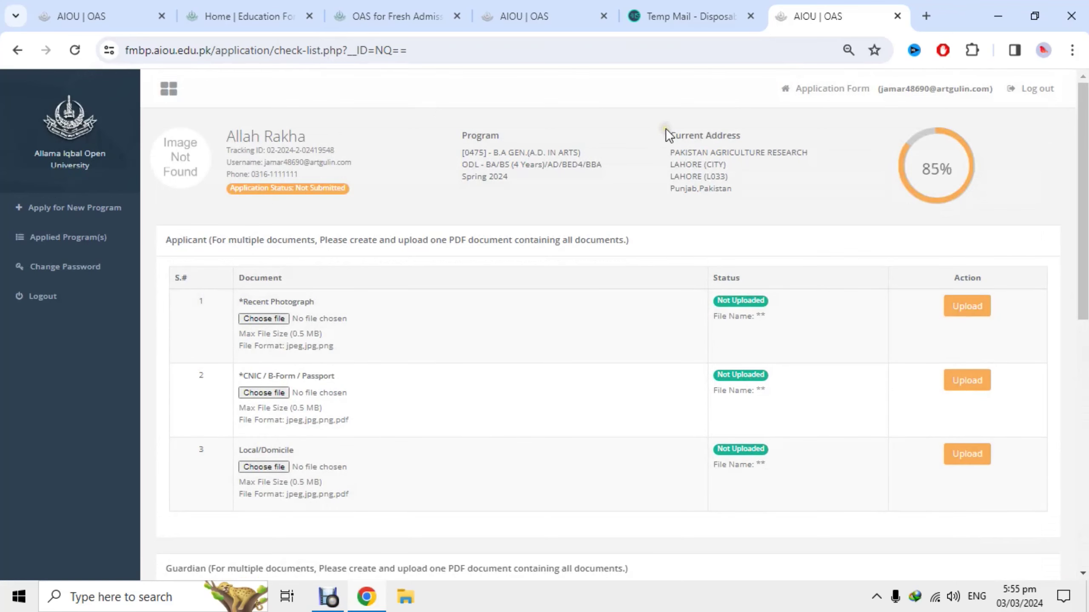
left_click_drag(1084, 108, 1084, 143)
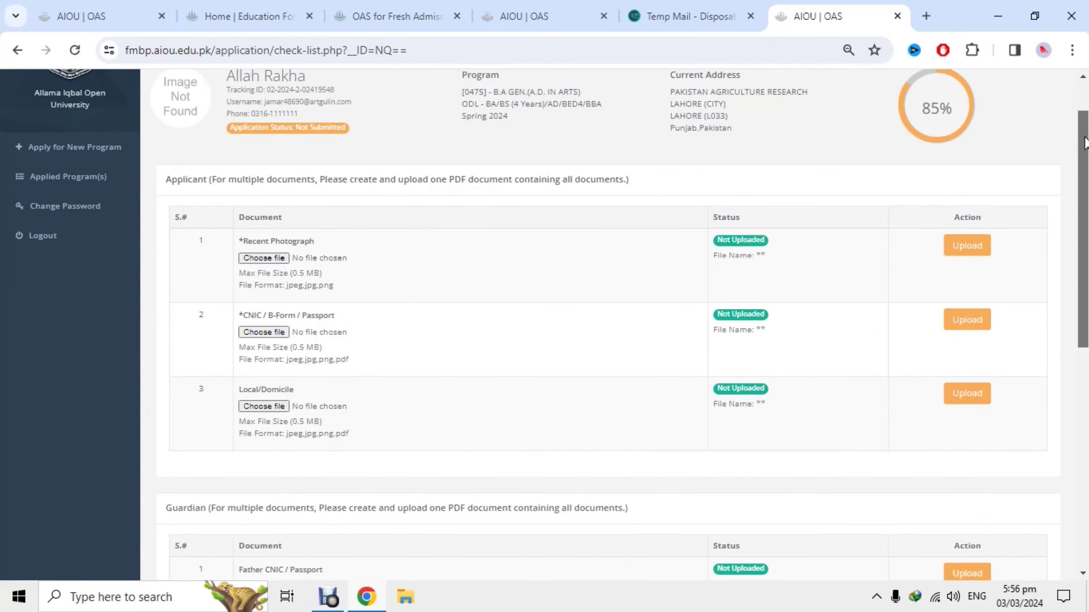
Upload IMG-20231011-WA0026.jpg as the FSC/Intermediate Marks Sheet and save the Photograph and Documents section as complete.
left_click_drag(1084, 143, 1085, 312)
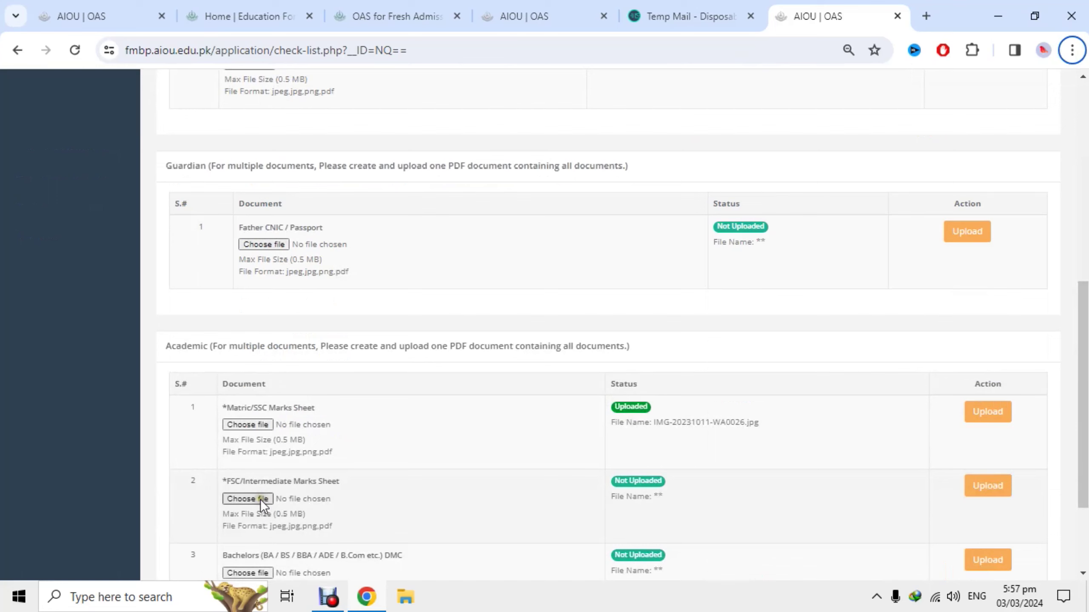
left_click(263, 500)
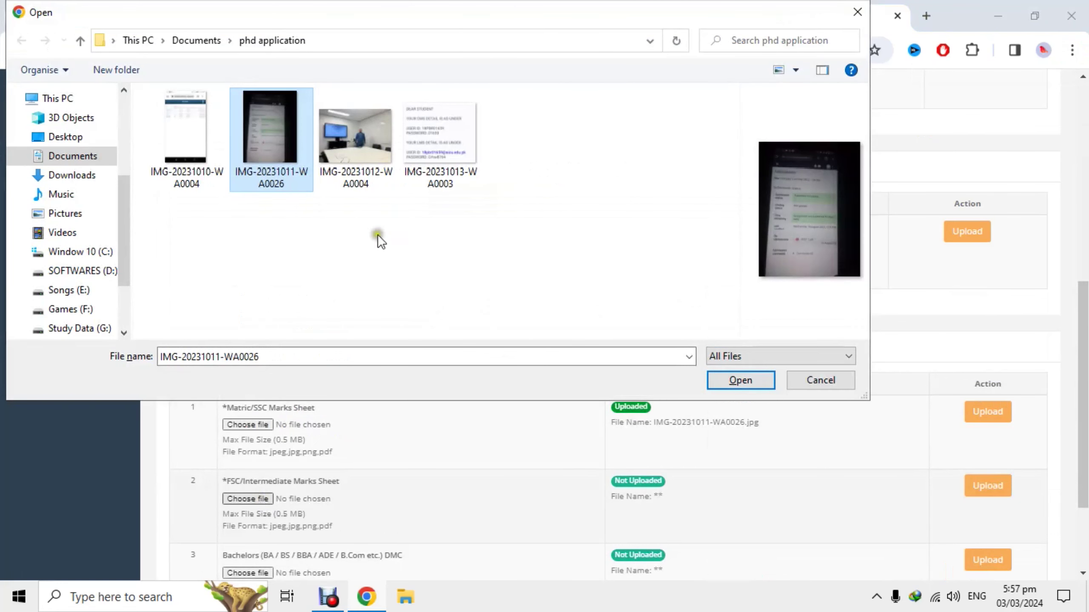
left_click(761, 376)
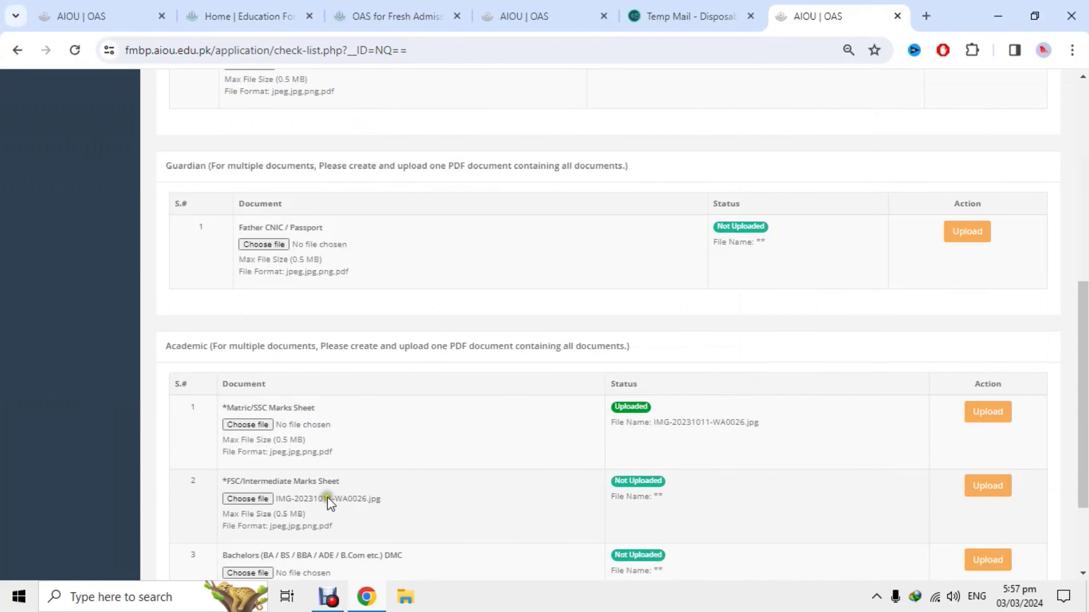
left_click(1000, 486)
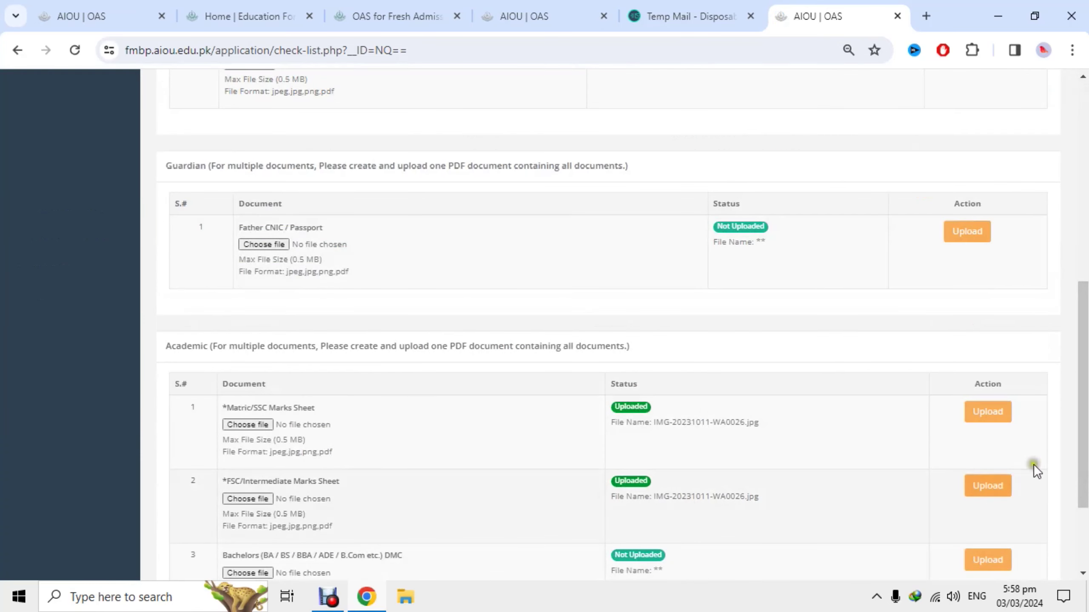
scroll(1028, 514, "down", 3)
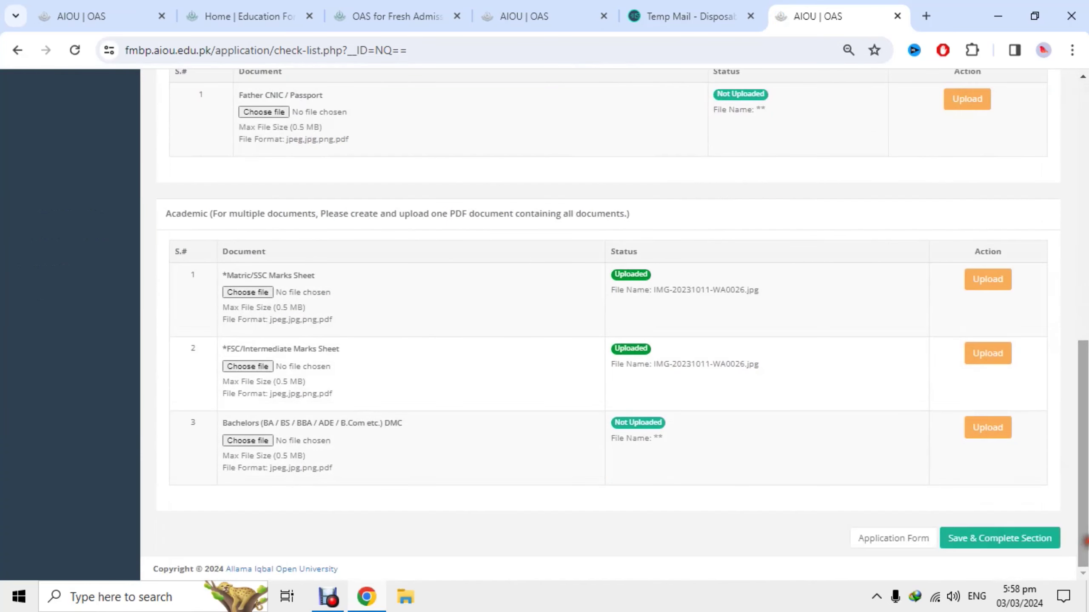
left_click(1027, 549)
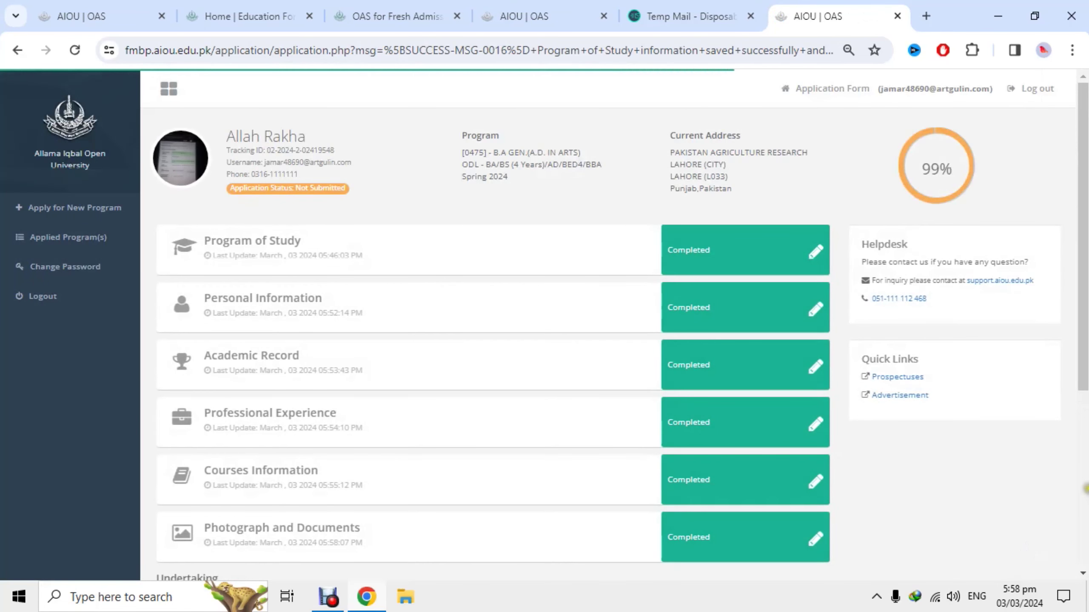
Review the application sections, accept all undertaking statements, and submit the application with final confirmation.
scroll(1026, 551, "down", 5)
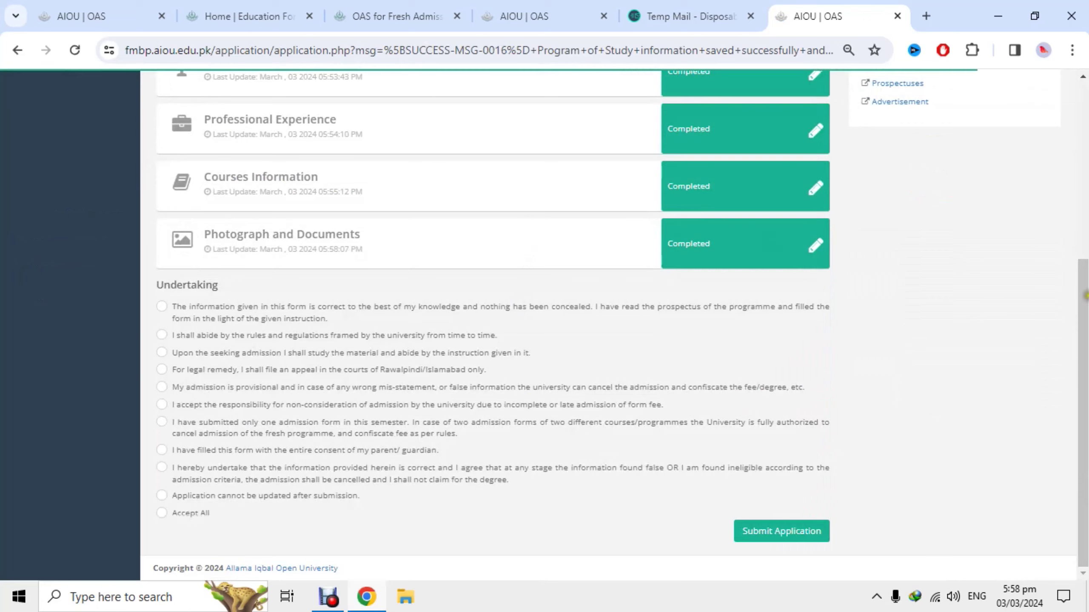
left_click_drag(1084, 364, 1086, 163)
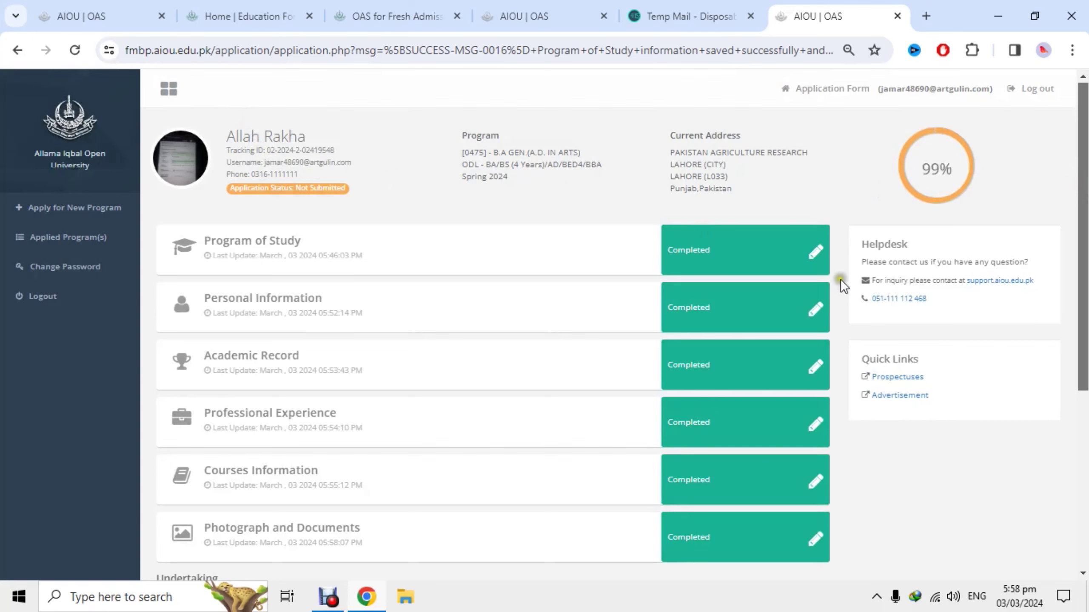
mouse_move(1086, 264)
left_mouse_down()
mouse_move(1085, 476)
mouse_move(1086, 253)
left_mouse_up()
scroll(472, 386, "down", 7)
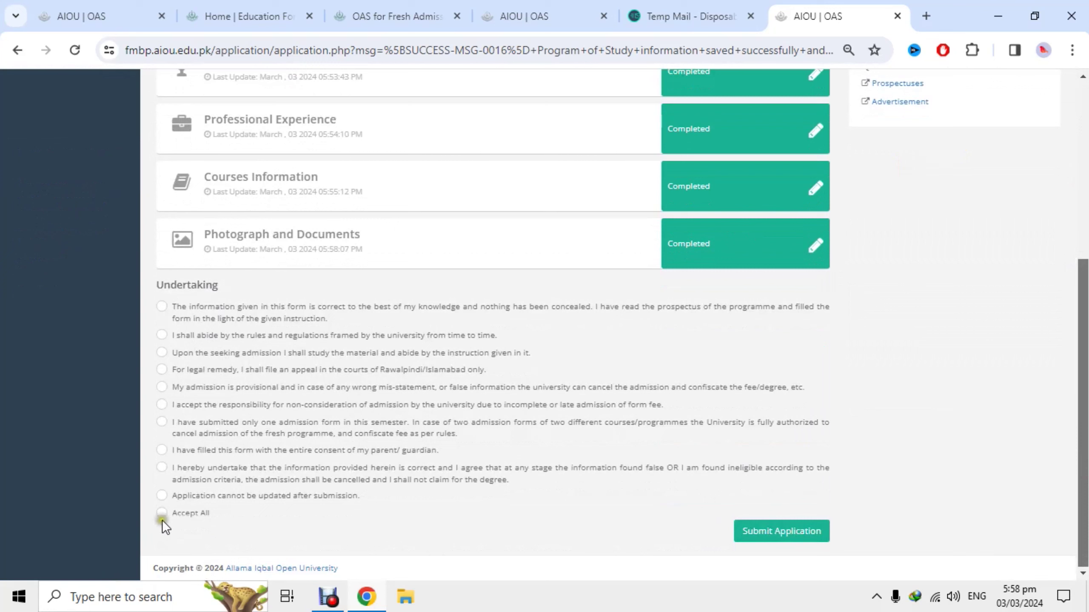
left_click(162, 513)
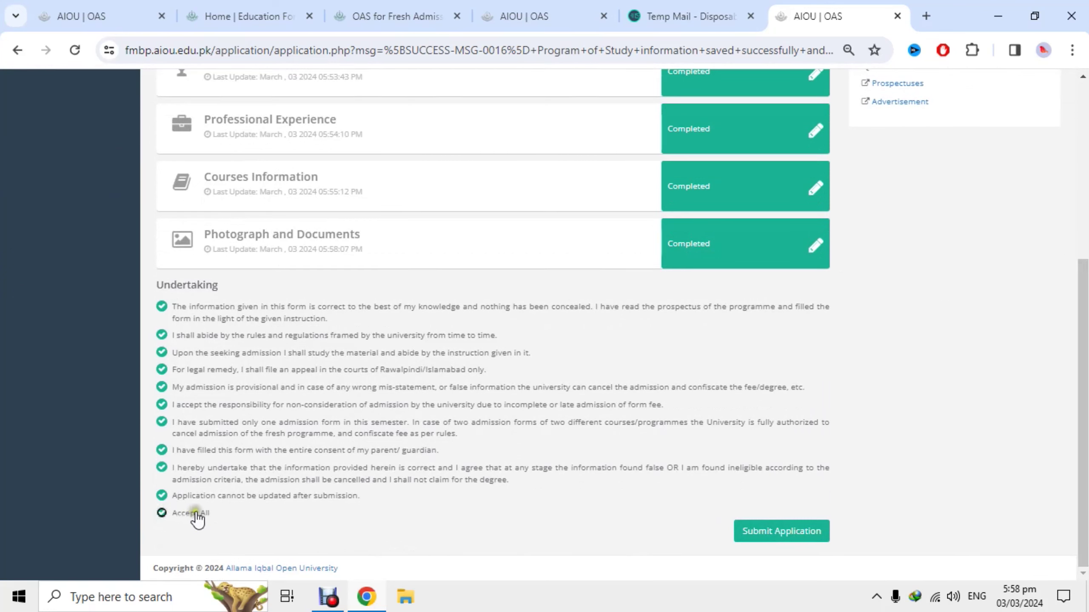
left_click(770, 539)
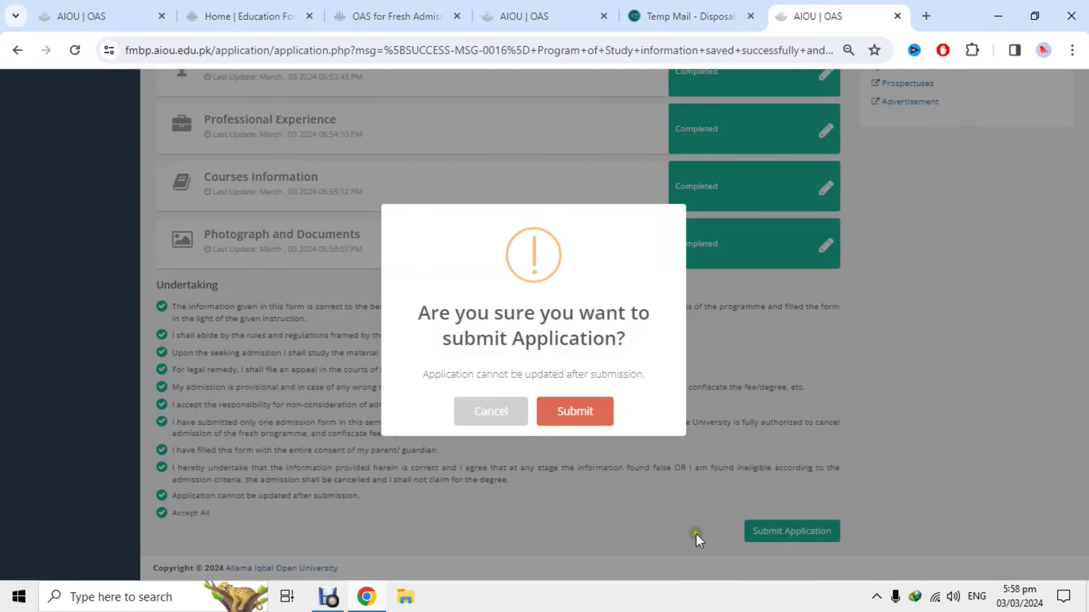
left_click(572, 423)
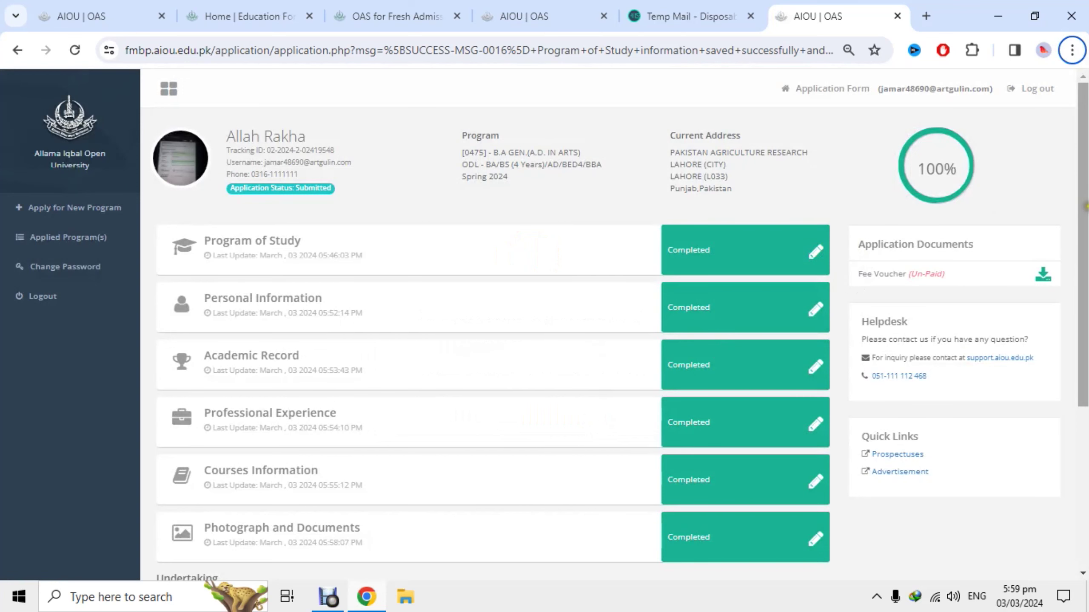
Review the submitted application page and download the fee voucher from the application documents.
scroll(1086, 279, "down", 1)
scroll(1085, 279, "down", 3)
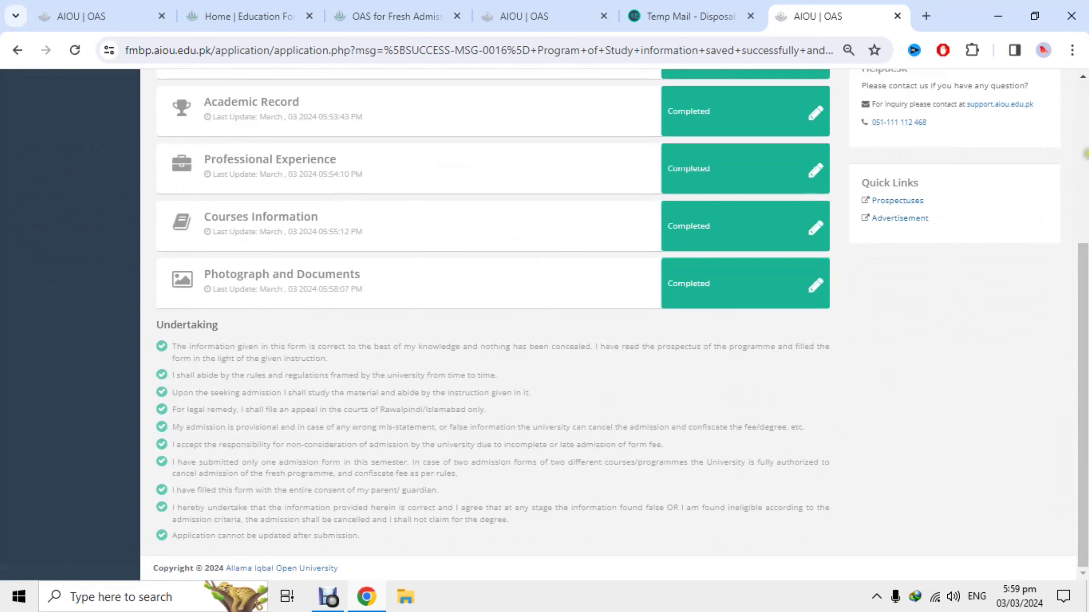
scroll(1042, 287, "up", 4)
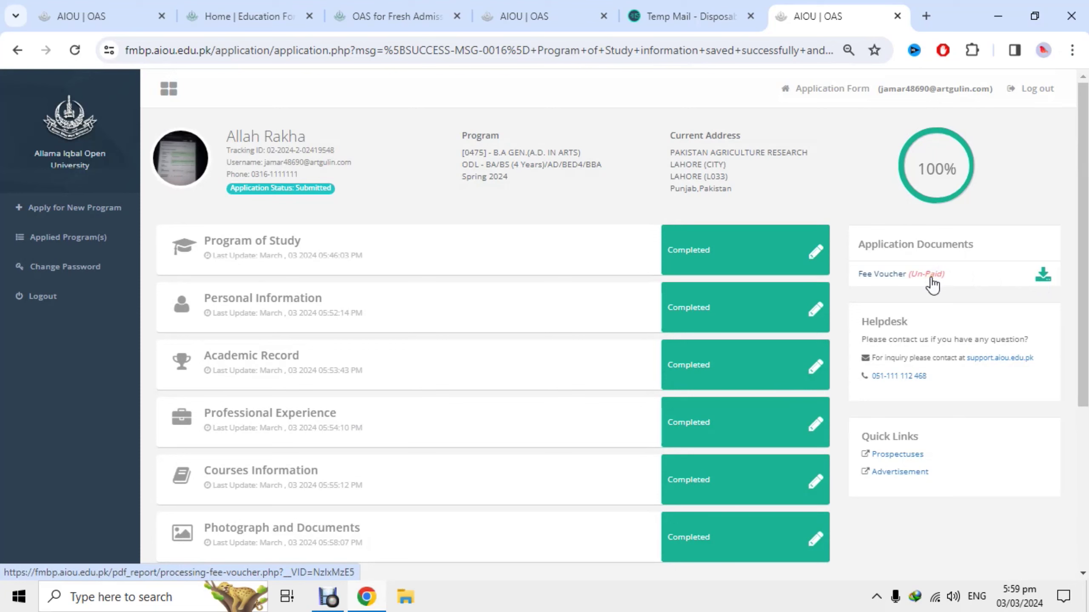
left_click(1045, 276)
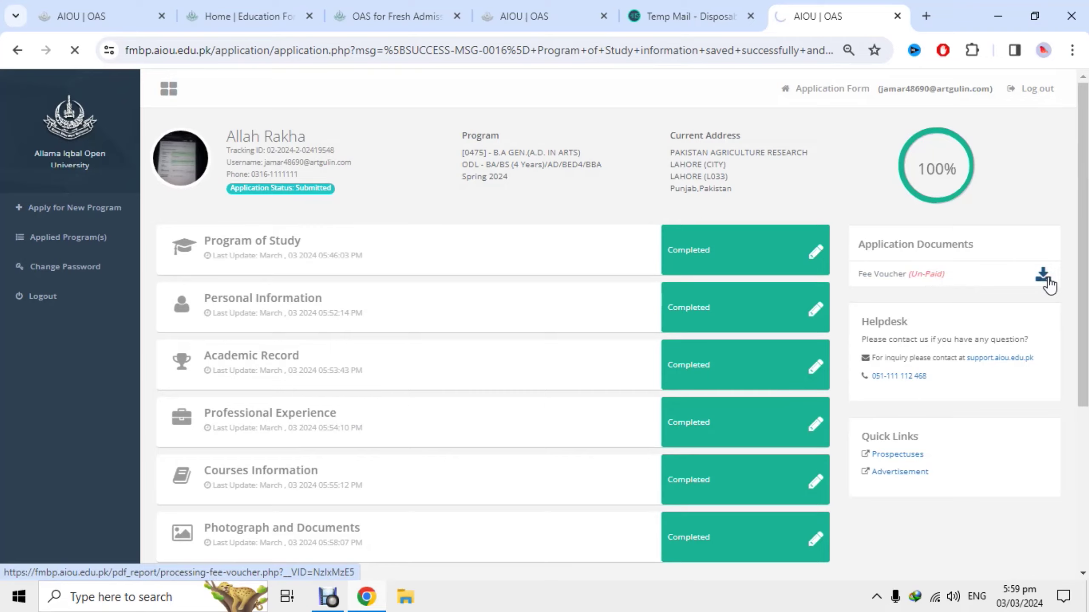
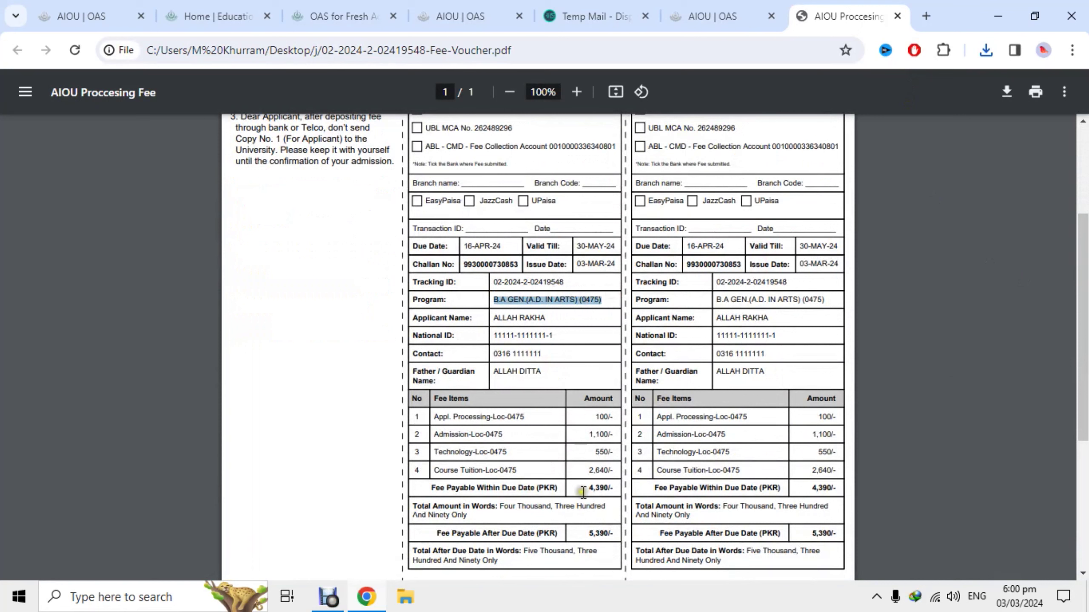
Examine the fee voucher's amounts payable within and after the due date, along with its due and validity dates.
left_click_drag(588, 489, 617, 489)
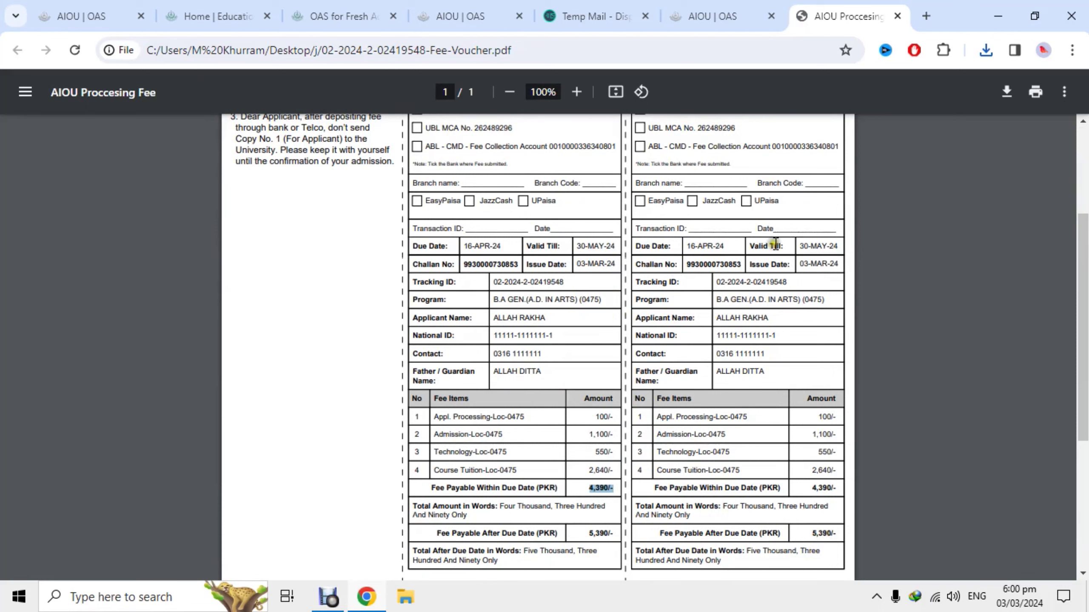
left_click(806, 244)
left_click_drag(806, 244, 861, 260)
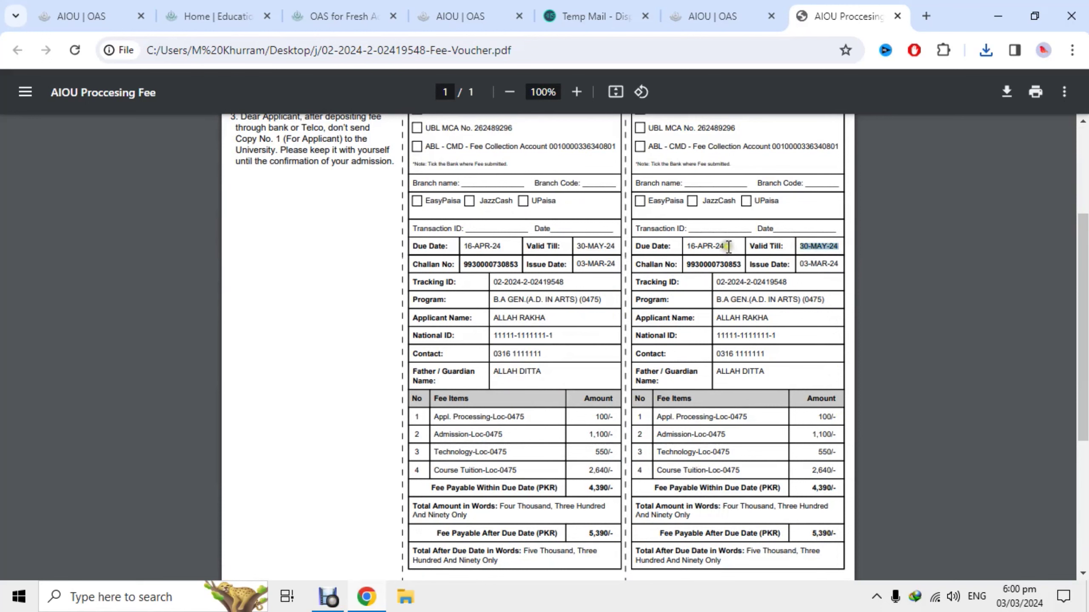
left_click_drag(725, 246, 686, 248)
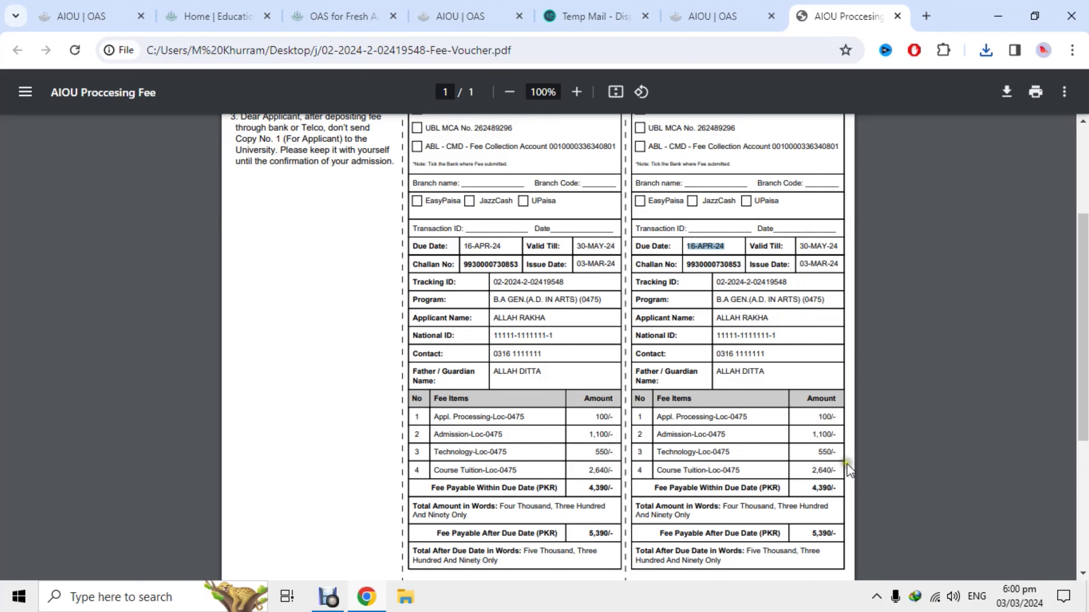
left_click_drag(814, 535, 853, 550)
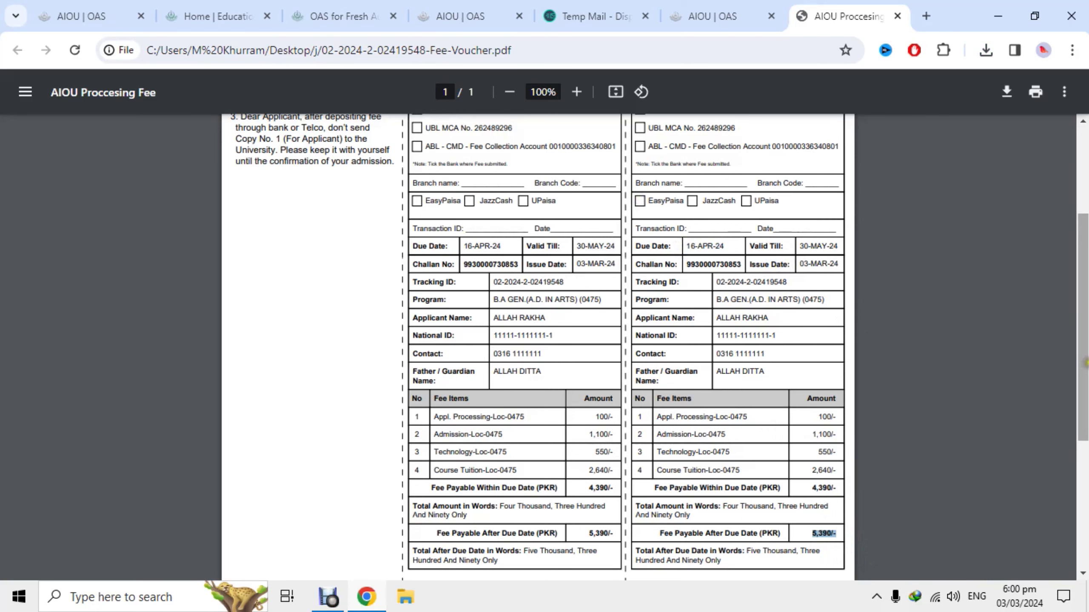
Check the challan number, course tuition fee and bank payment options on the fee voucher.
left_click_drag(1084, 362, 1085, 275)
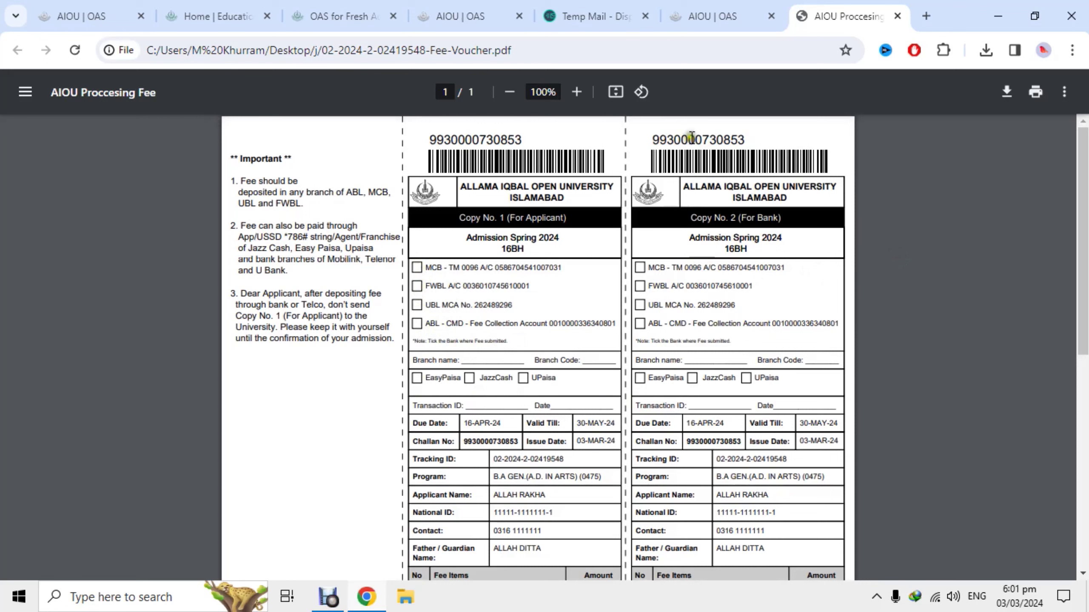
left_click_drag(648, 140, 764, 141)
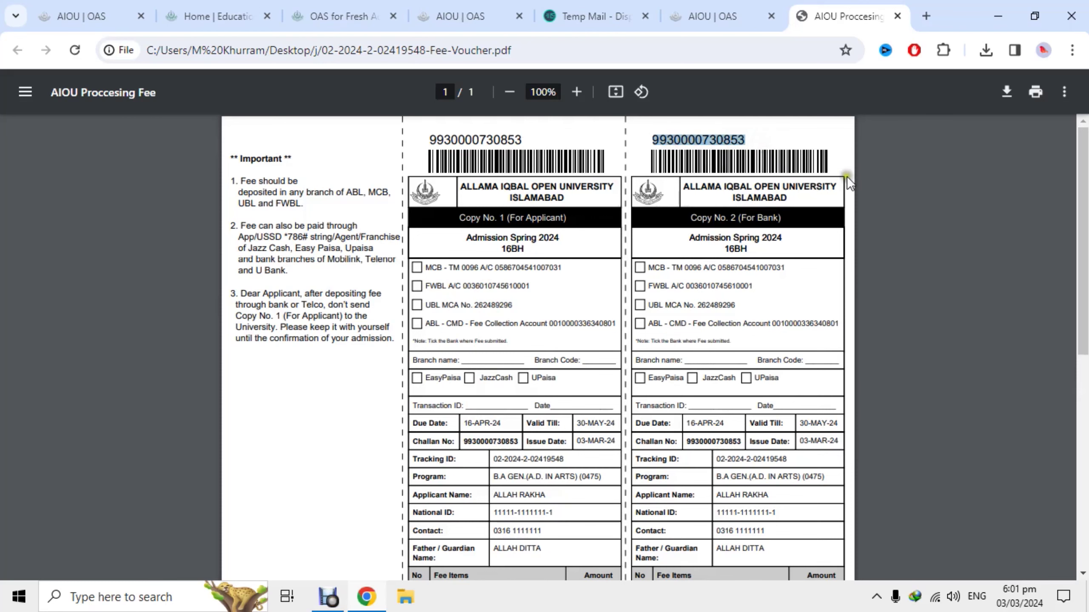
left_click(1085, 258)
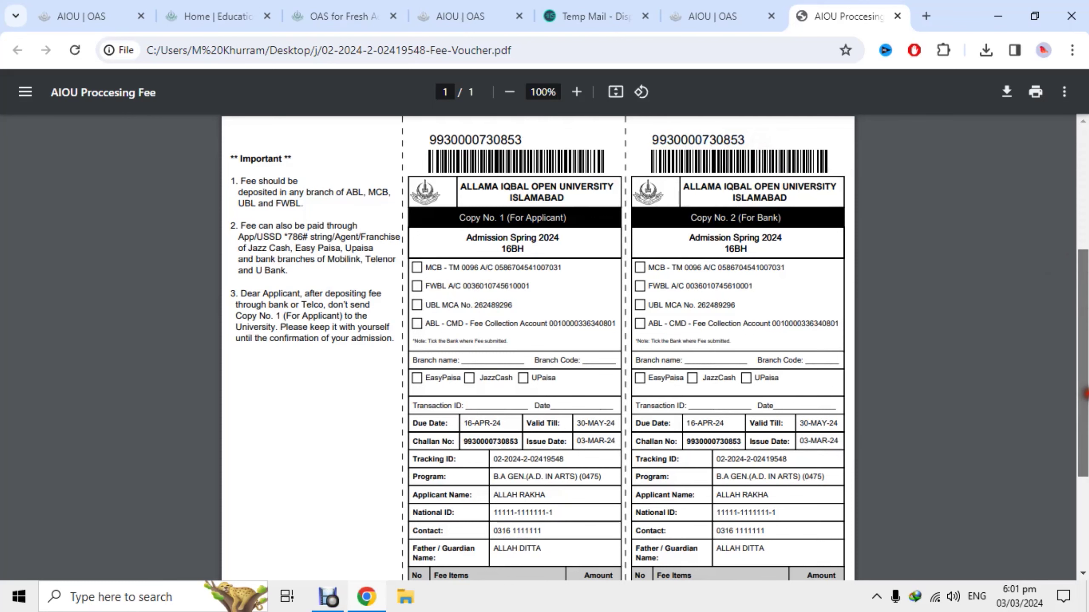
left_click_drag(1084, 257, 873, 431)
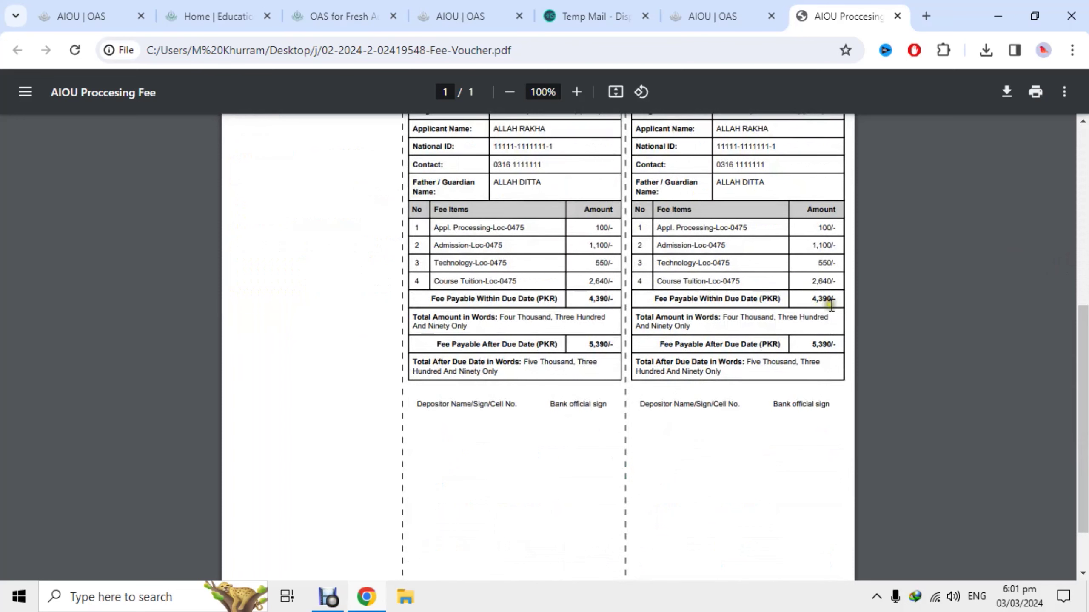
left_click_drag(839, 283, 797, 291)
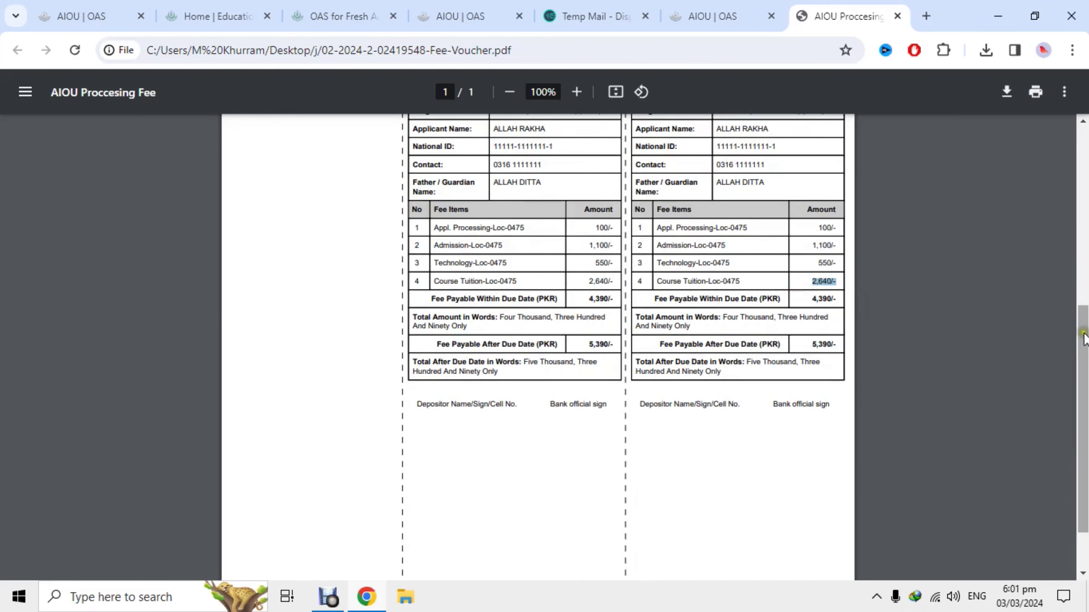
left_click_drag(1085, 418, 1084, 238)
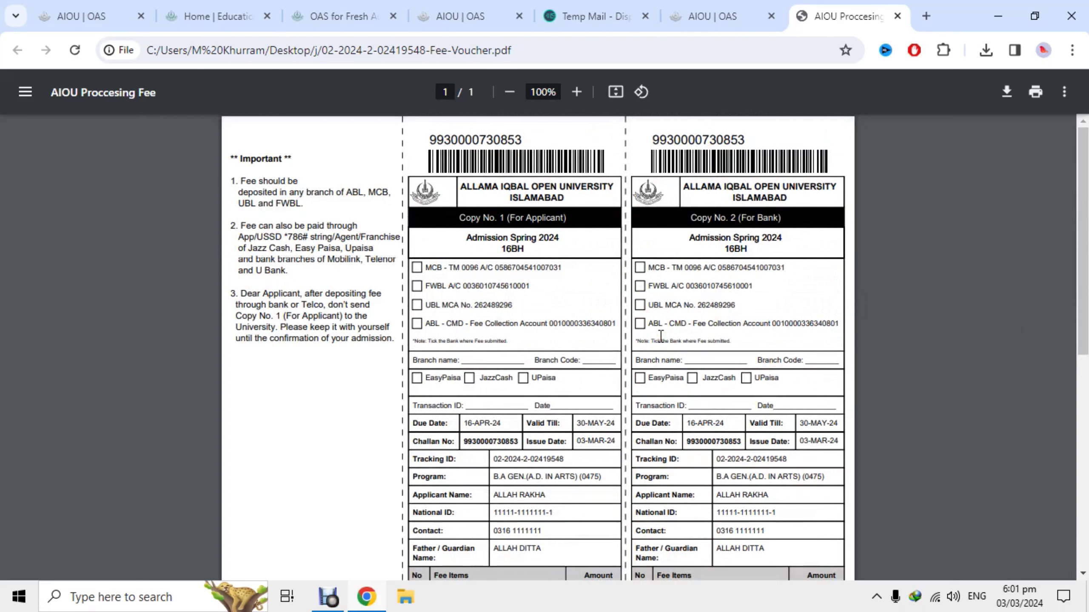
Return to the application page, reload it, and check the application status in the applied programs list.
left_click(698, 16)
left_click(727, 50)
key("Return")
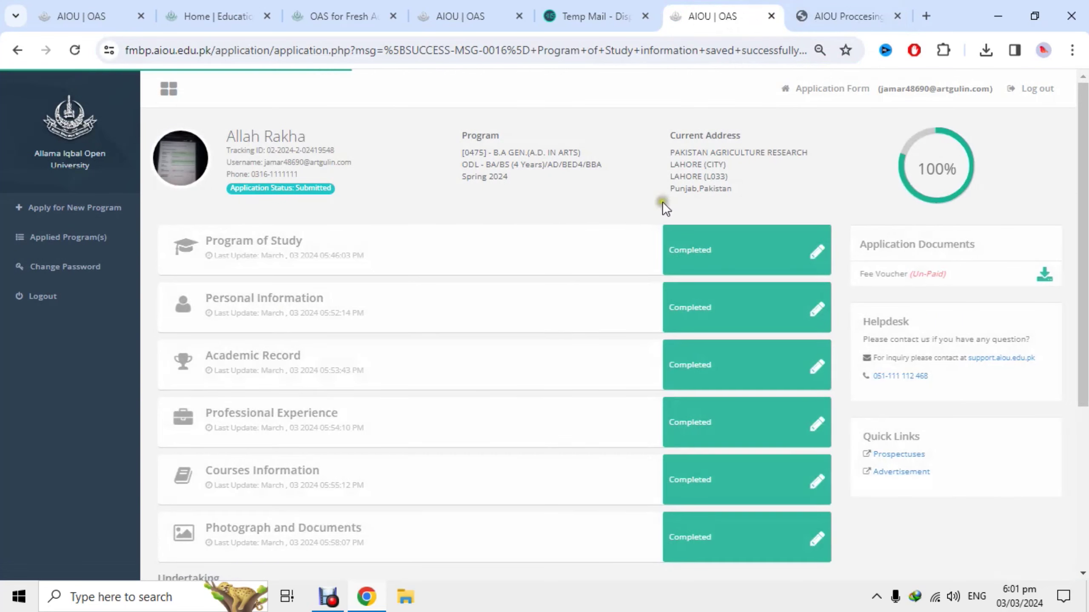
left_click(108, 242)
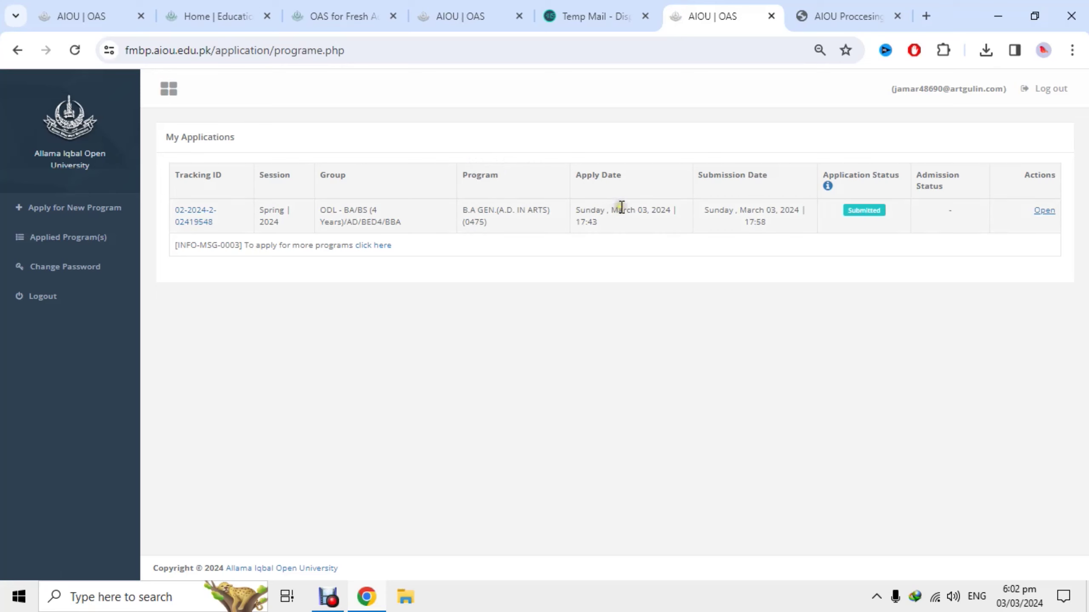
left_click_drag(847, 211, 896, 215)
Open the submitted application to review its sections and undertaking, and go back to the applied programs list.
left_click(1046, 213)
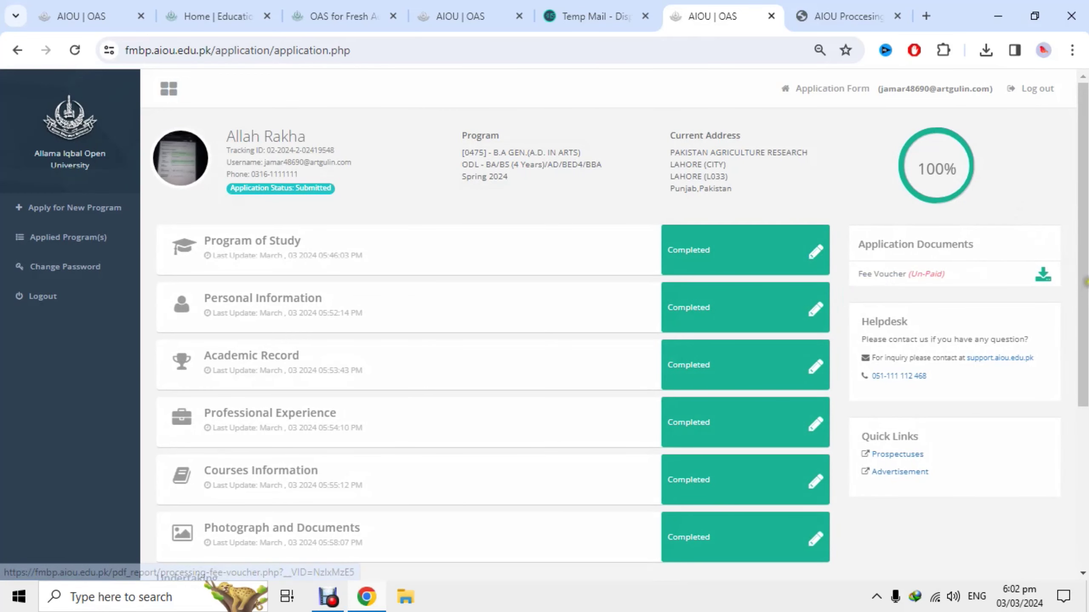
scroll(608, 321, "down", 5)
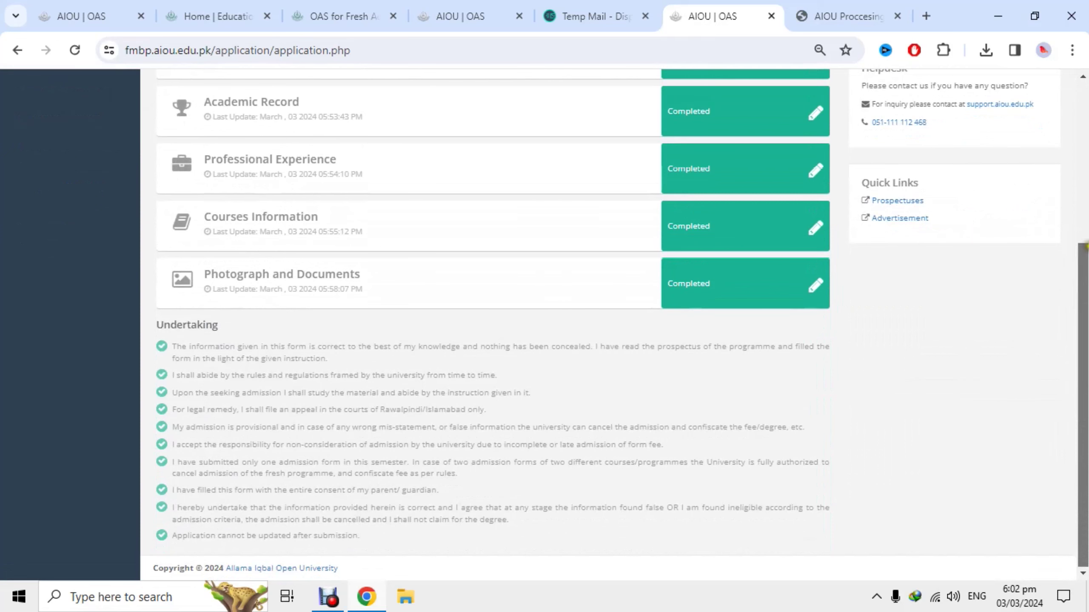
scroll(1086, 201, "up", 5)
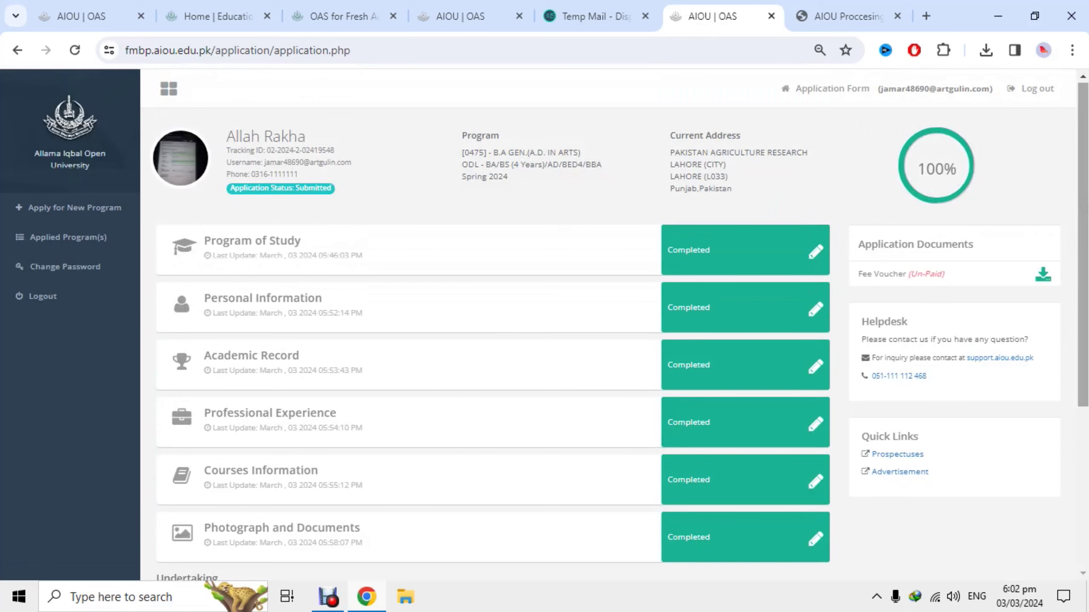
scroll(1085, 206, "down", 4)
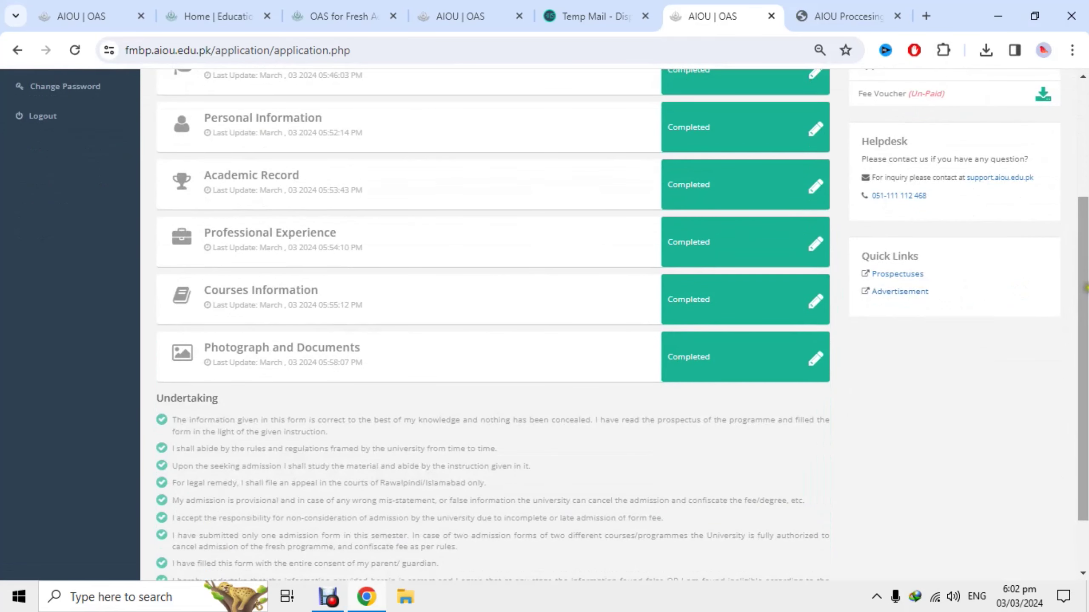
scroll(1084, 193, "up", 4)
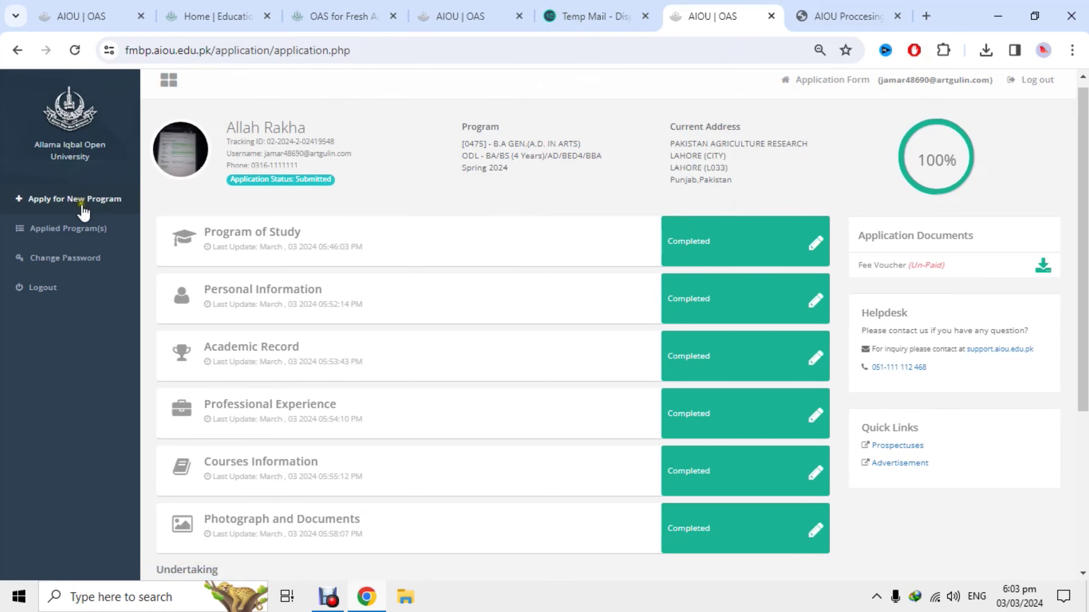
left_click(88, 229)
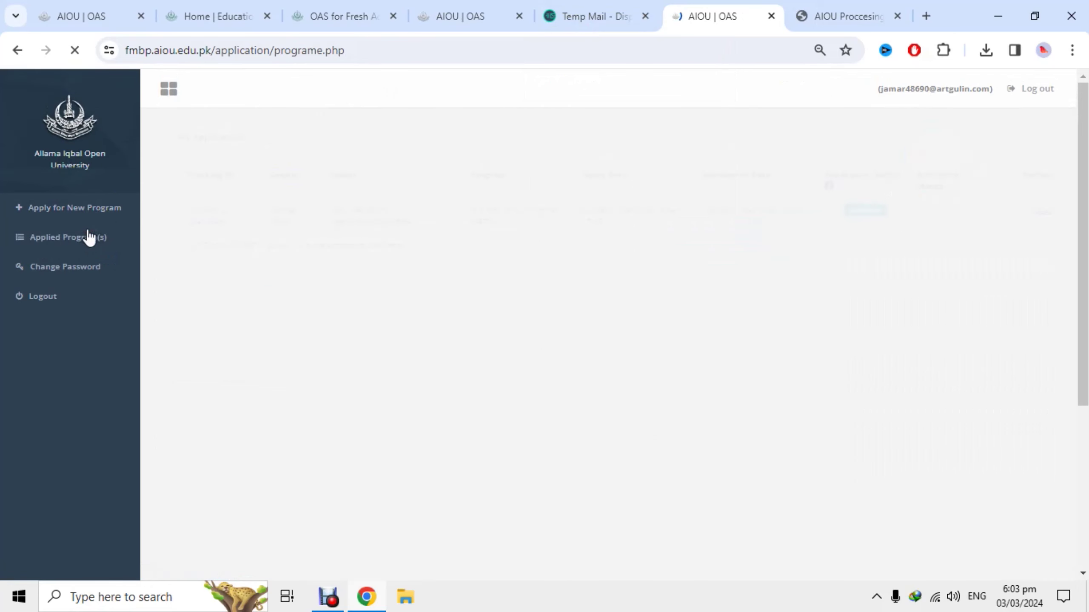
left_click(393, 215)
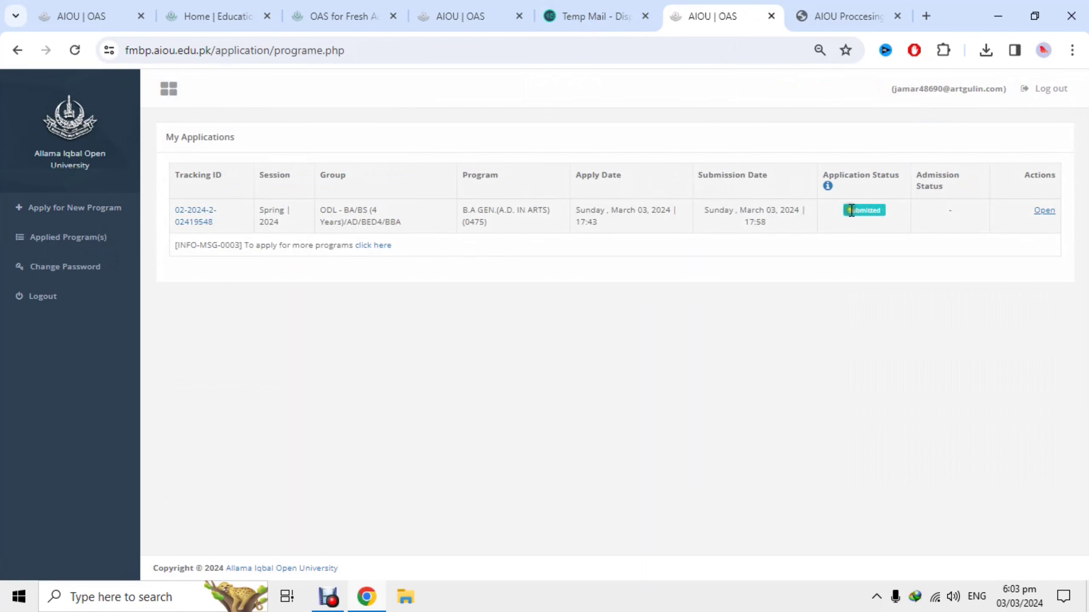
Check the admission status of the B.A General application and open the submitted application.
left_click(928, 224)
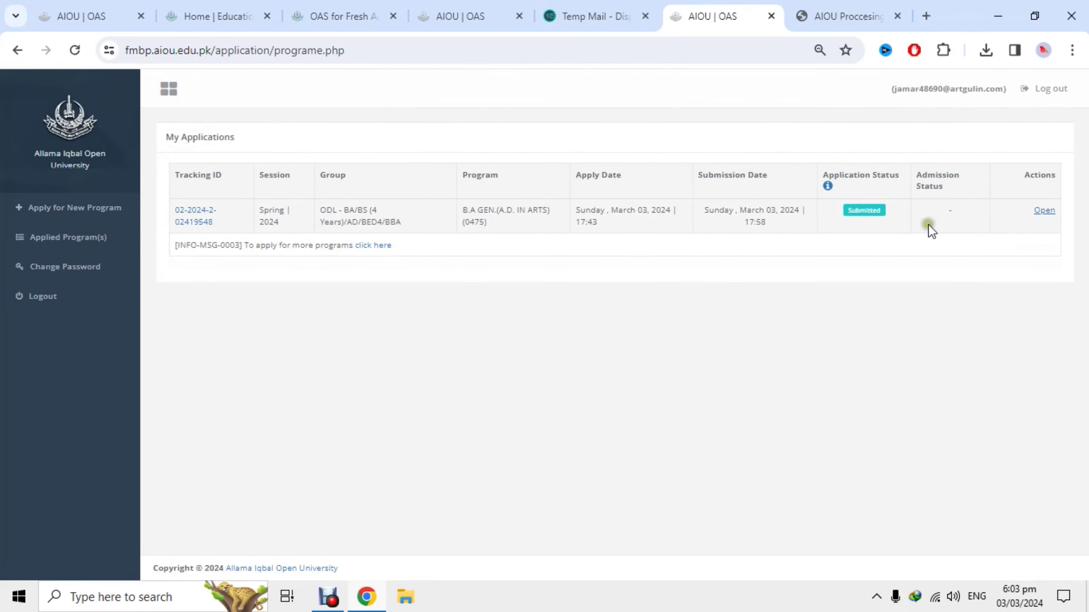
left_click(1044, 210)
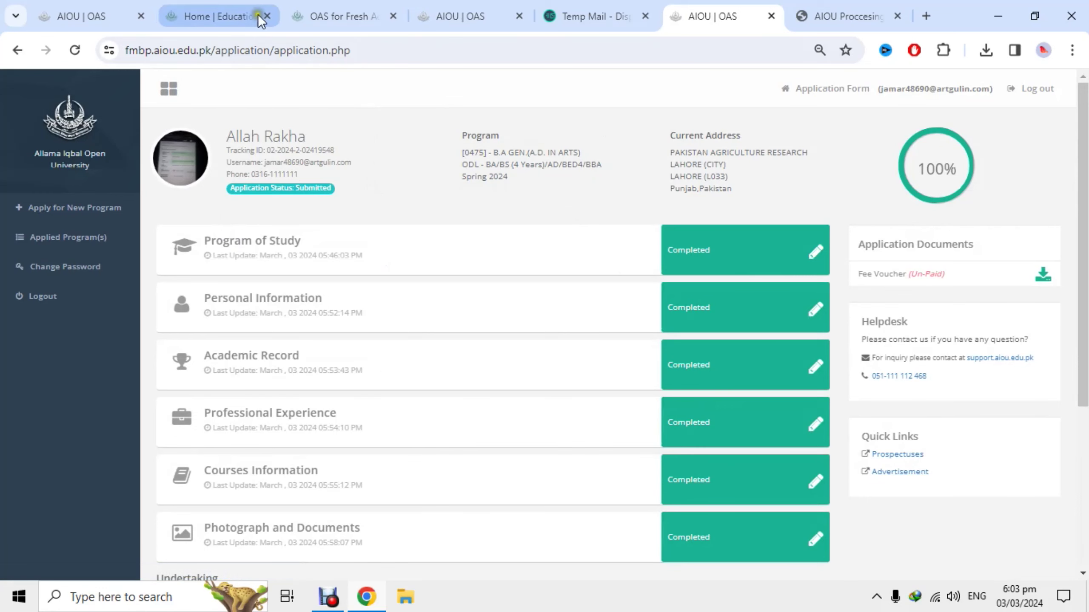
Locate the Enrollment (CMS) option on the AIOU home page, and return to the submitted application to review its undertaking.
left_click(345, 10)
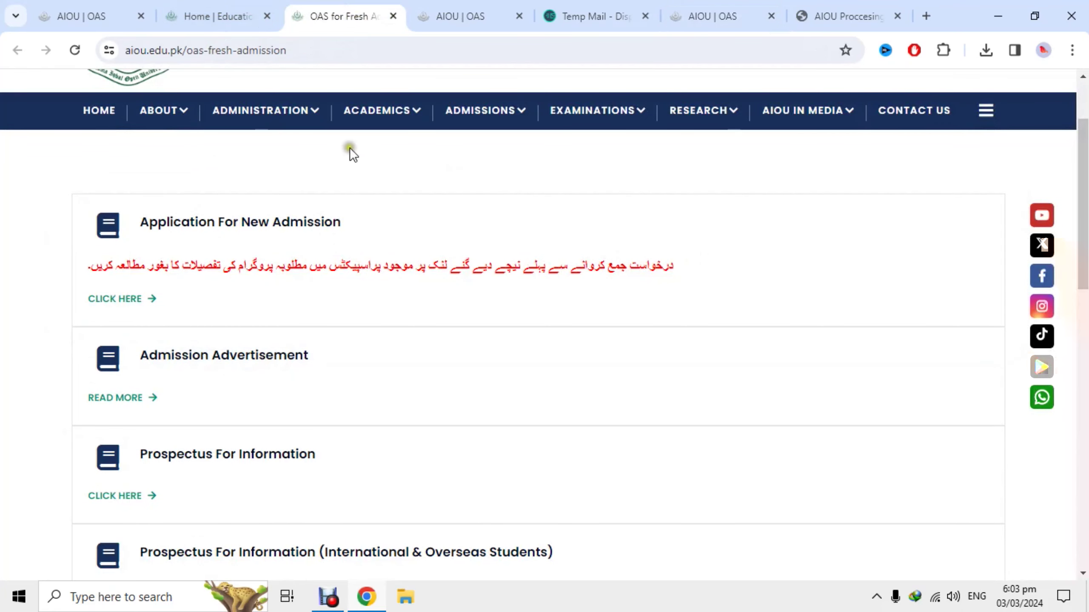
left_click(223, 8)
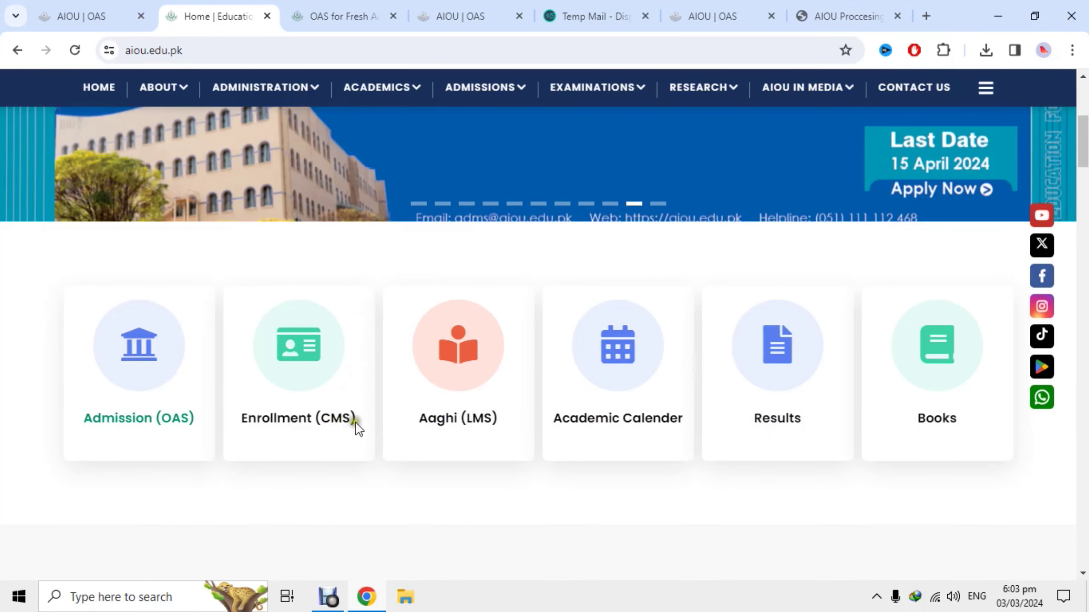
left_click(283, 426)
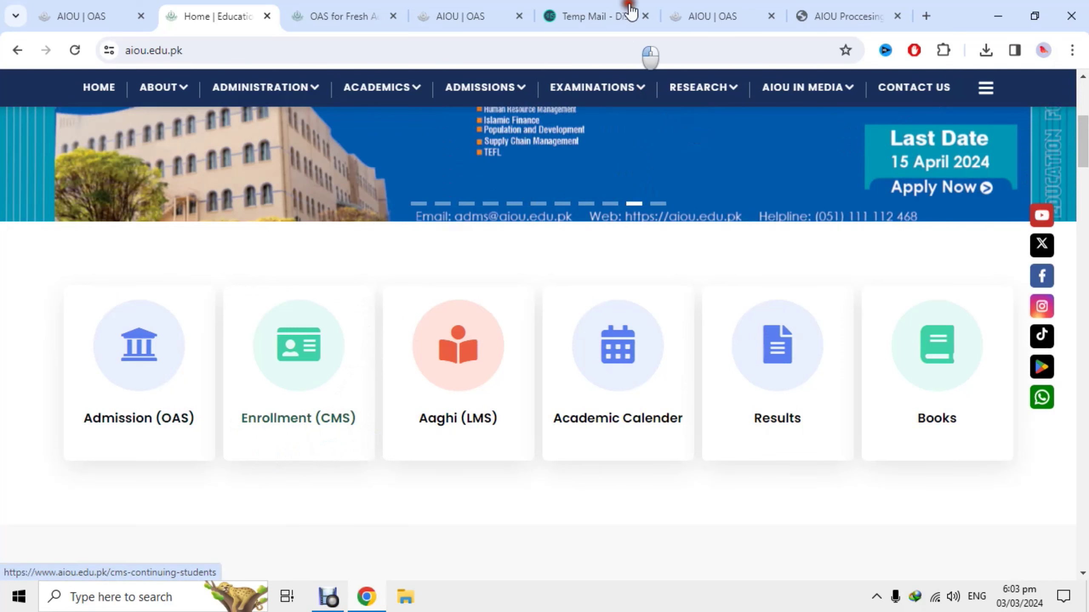
left_click(717, 7)
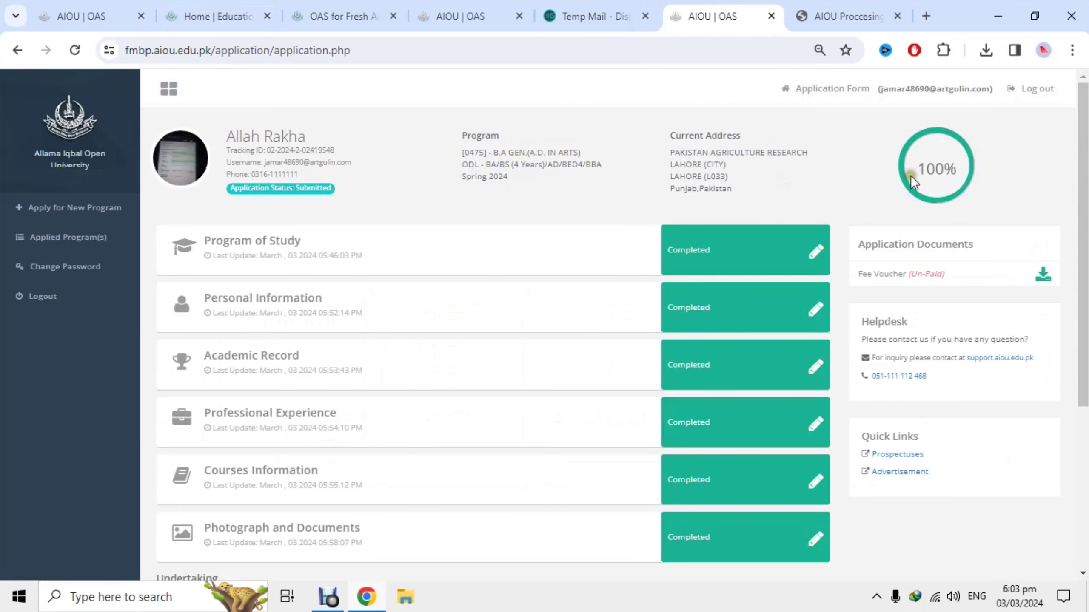
scroll(786, 179, "down", 5)
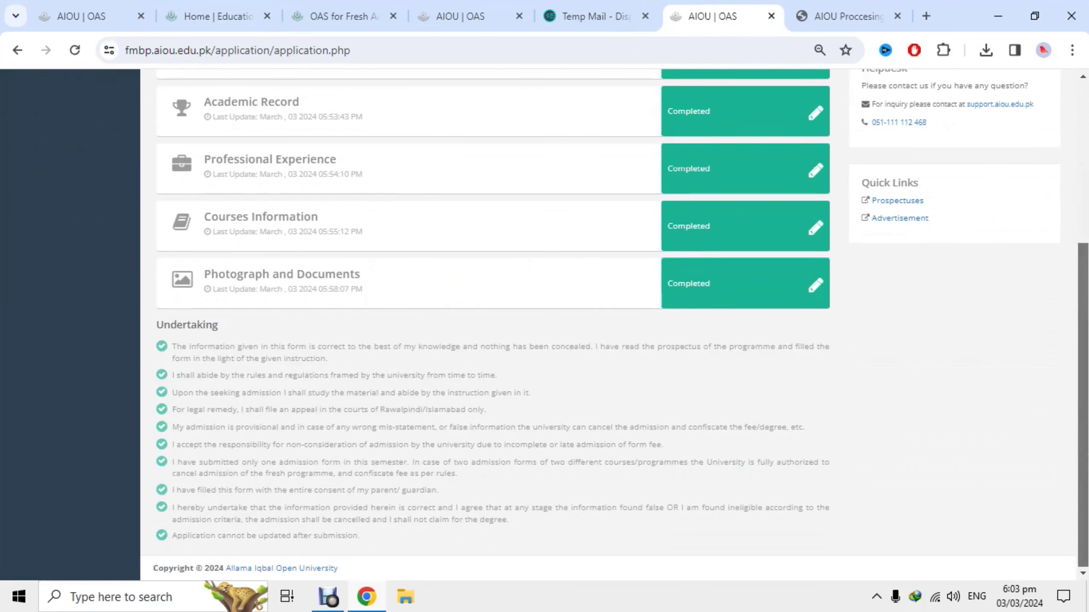